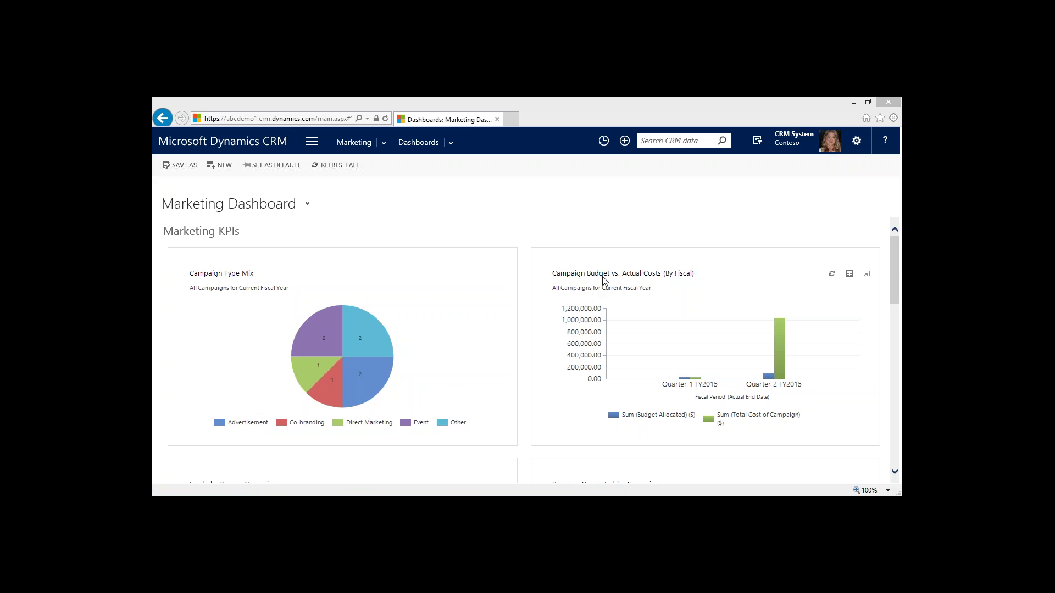
# Examine the Marketing Dashboard's campaign, lead and revenue charts and the My Activities list.
pyautogui.moveTo(893, 265); pyautogui.dragTo(891, 325)
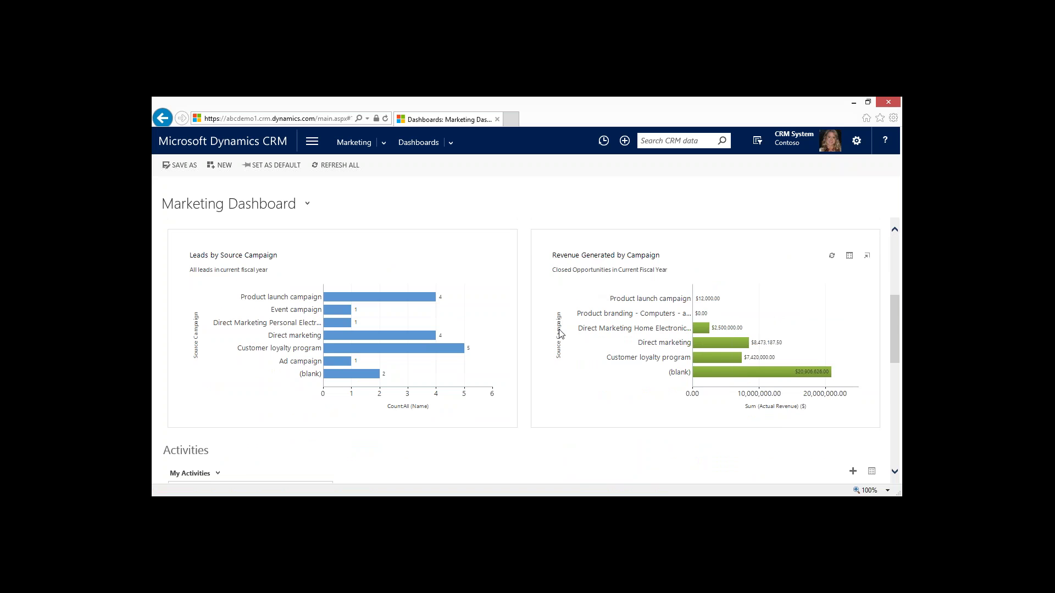
pyautogui.scroll(-3, 561, 334)
pyautogui.scroll(5, 561, 335)
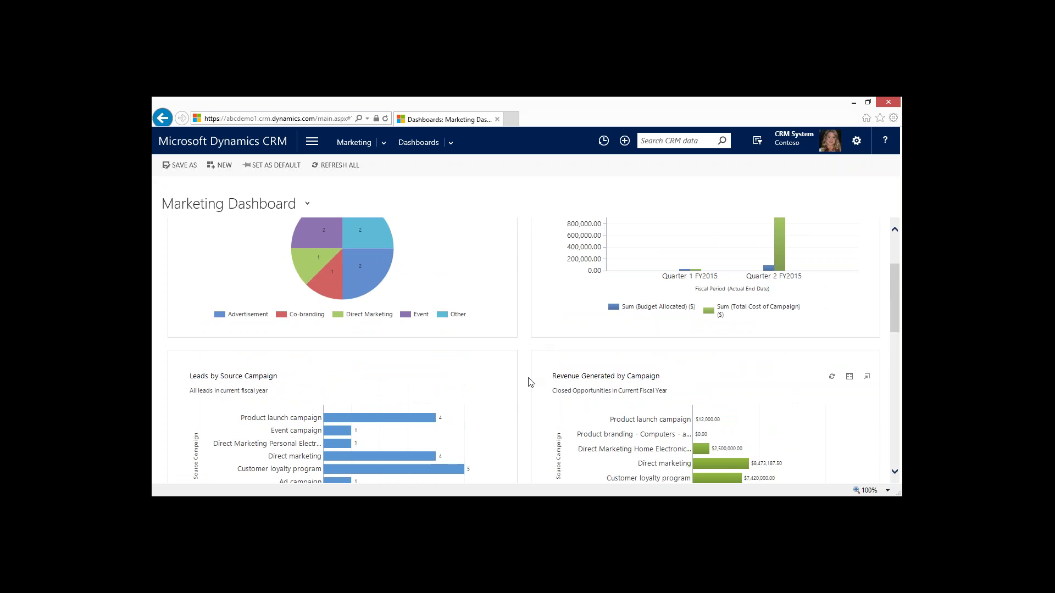
pyautogui.scroll(-3, 530, 382)
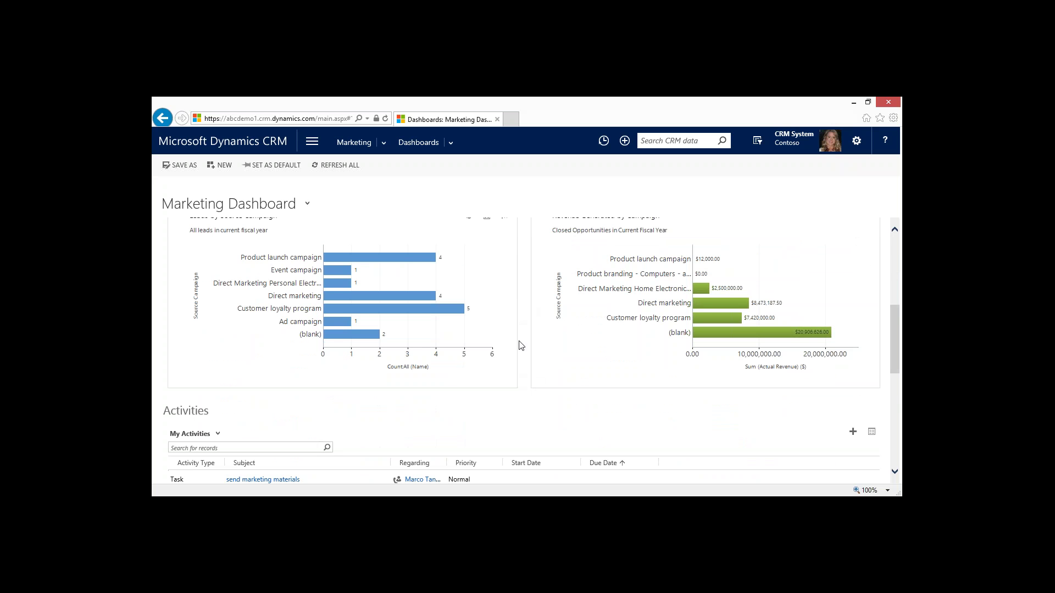
pyautogui.scroll(-2, 519, 352)
pyautogui.scroll(-1, 517, 354)
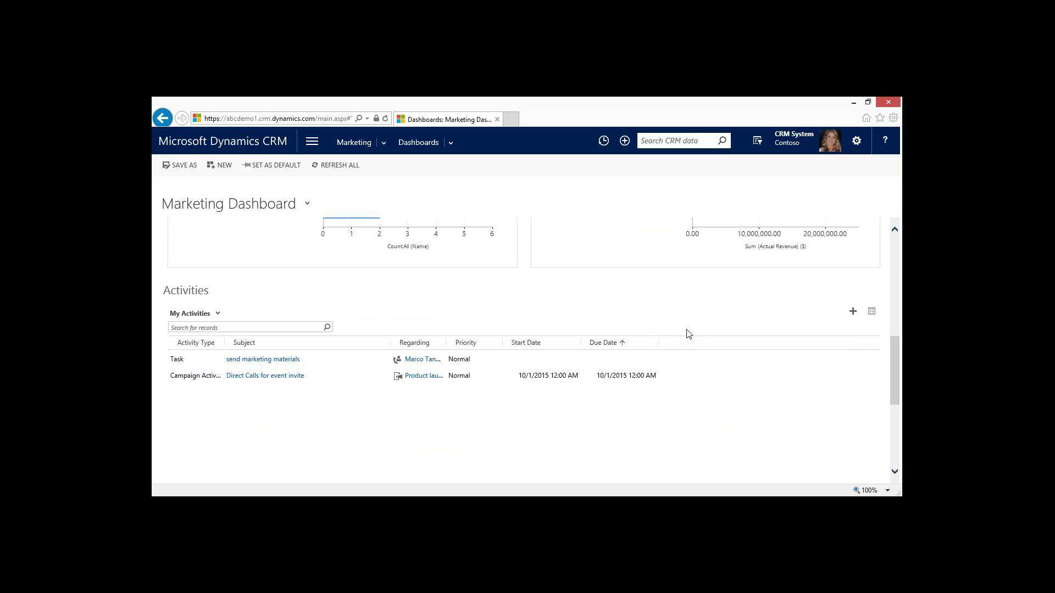
pyautogui.scroll(8, 637, 341)
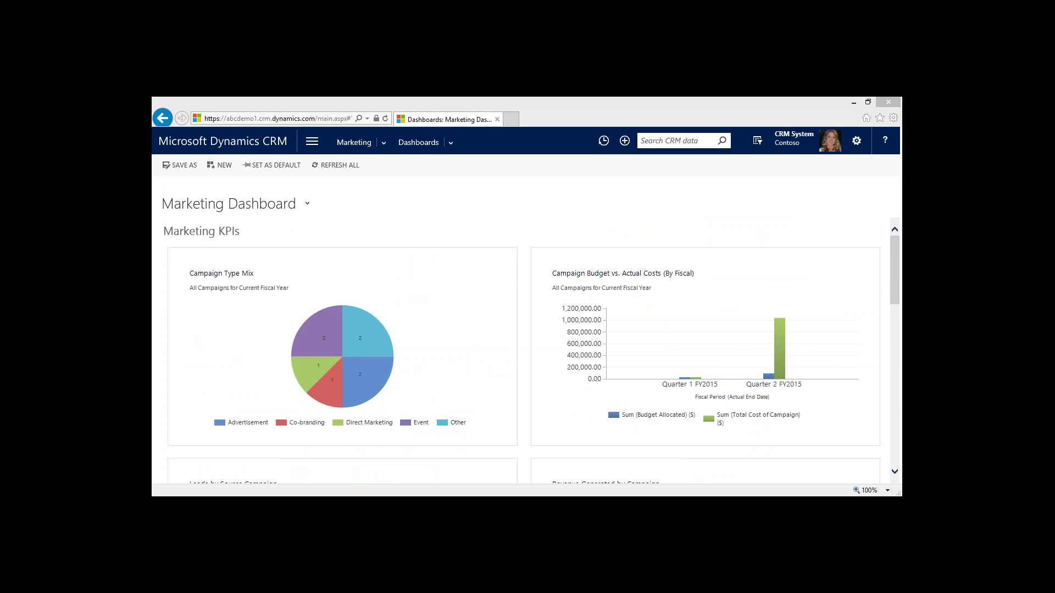
# Open the marketing Leads list and check which system views are available, keeping the Open Leads view.
pyautogui.click(385, 141)
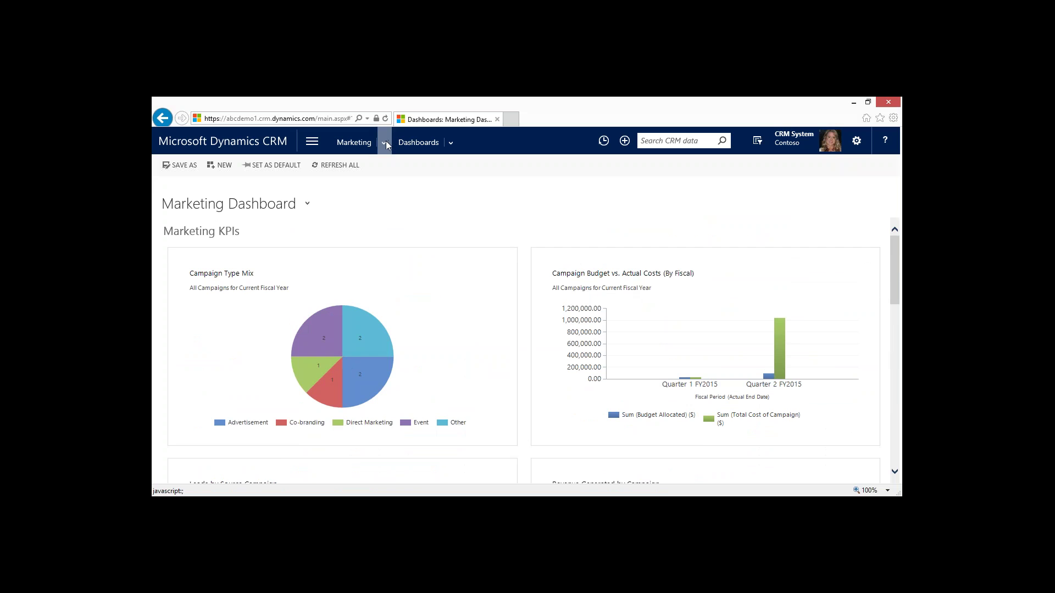
pyautogui.click(418, 201)
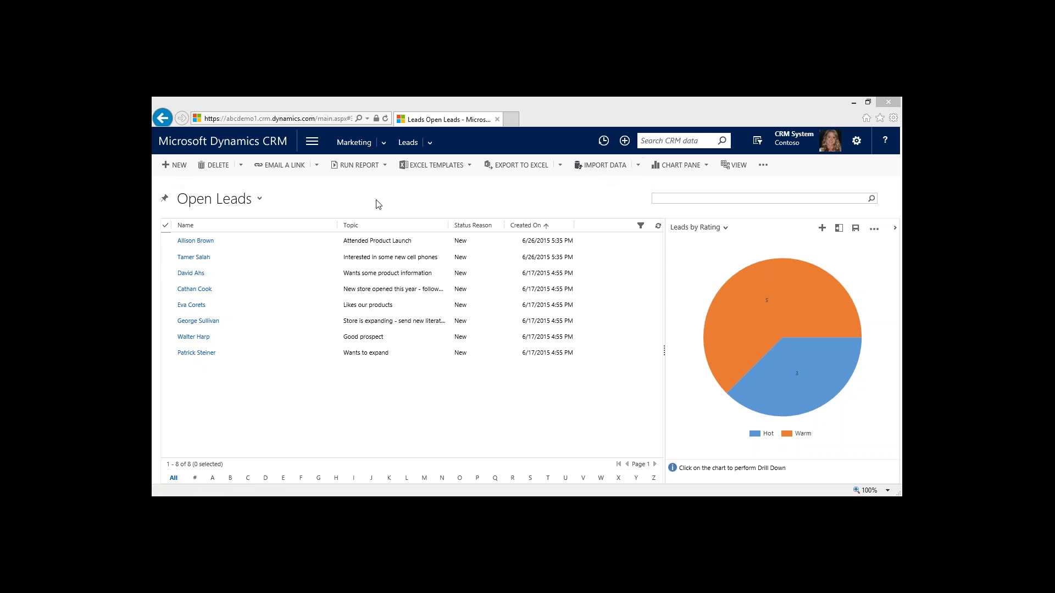
pyautogui.click(260, 200)
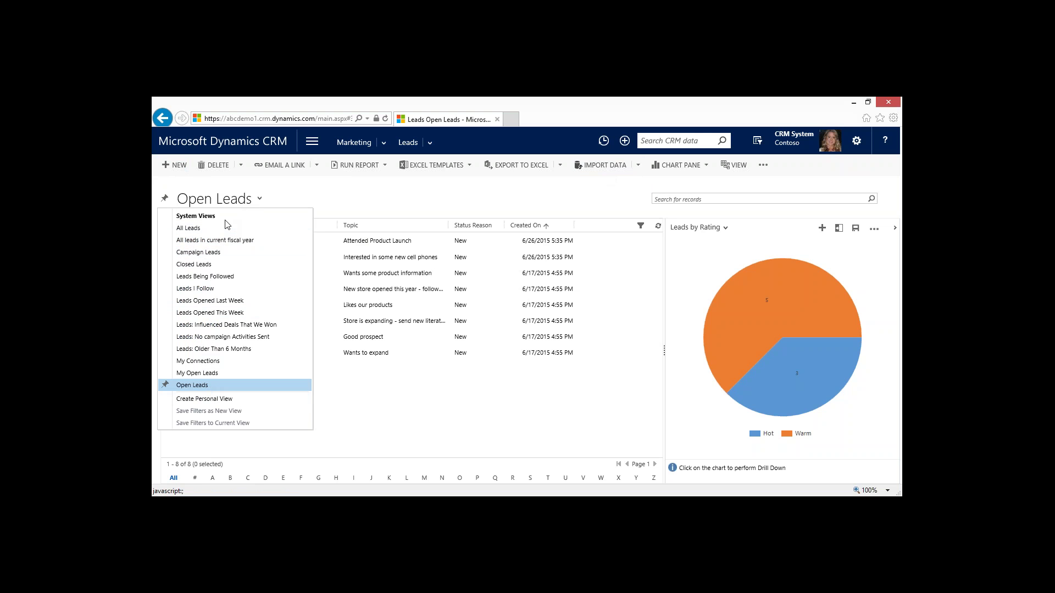
pyautogui.click(344, 197)
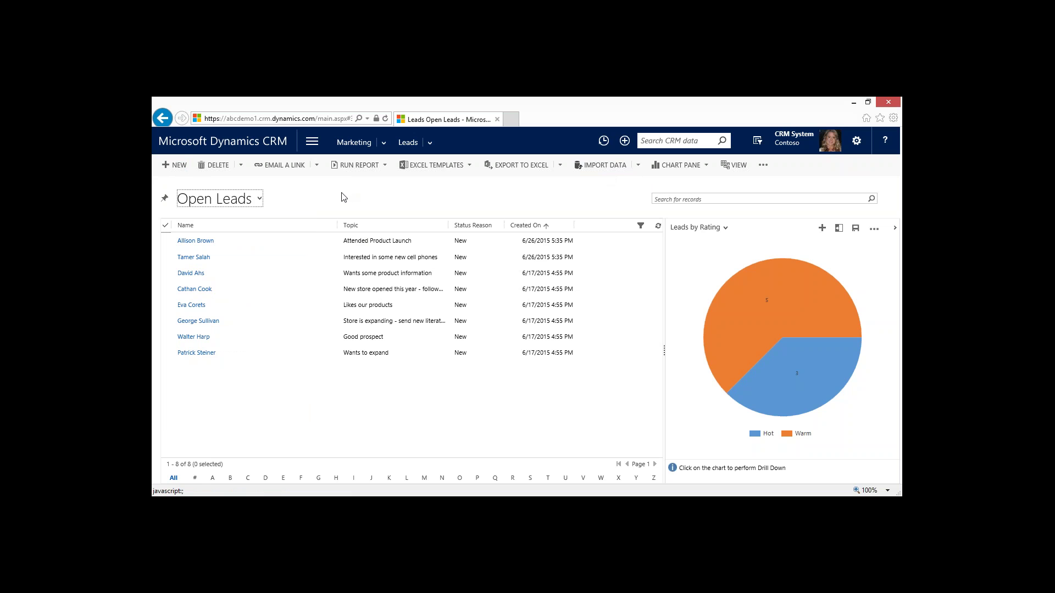
# Filter the open leads to those rated Hot using the Leads by Rating chart.
pyautogui.click(895, 227)
pyautogui.click(891, 225)
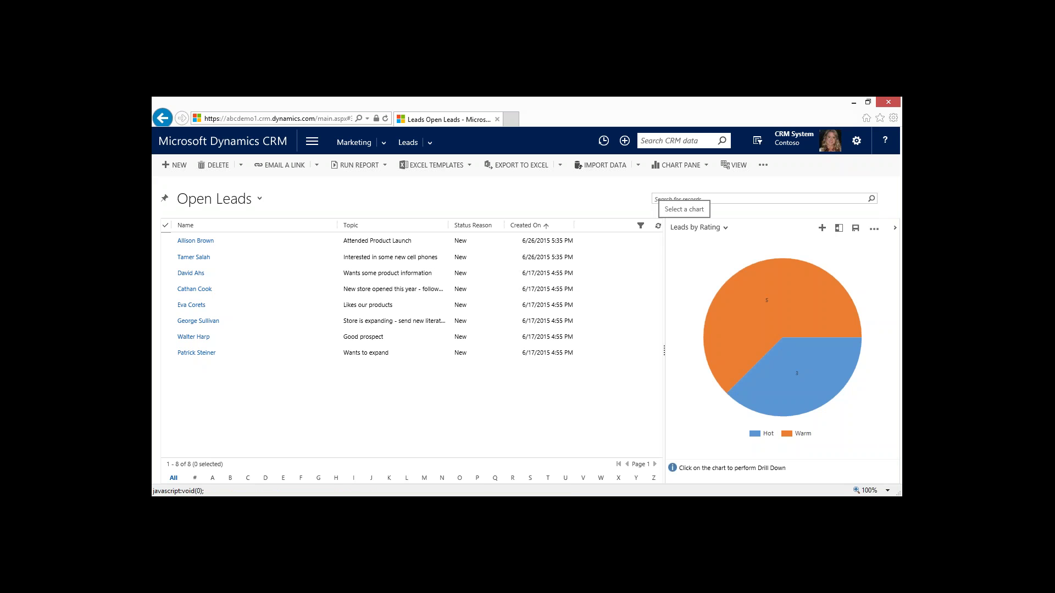
pyautogui.click(779, 376)
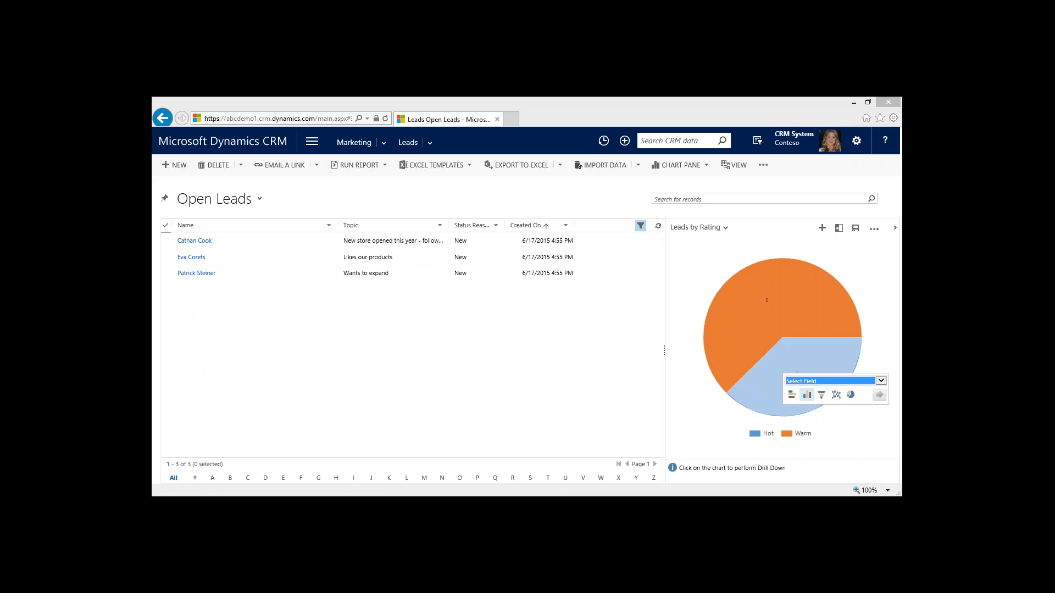
# Open the Warm Leads record that has a last-used date from the active marketing lists.
pyautogui.click(383, 145)
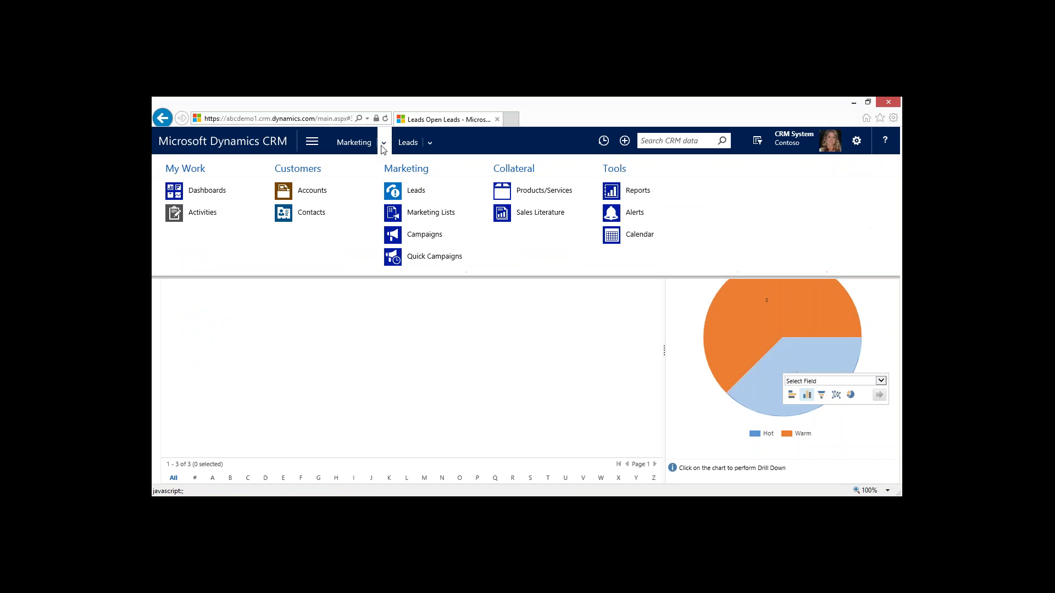
pyautogui.click(431, 212)
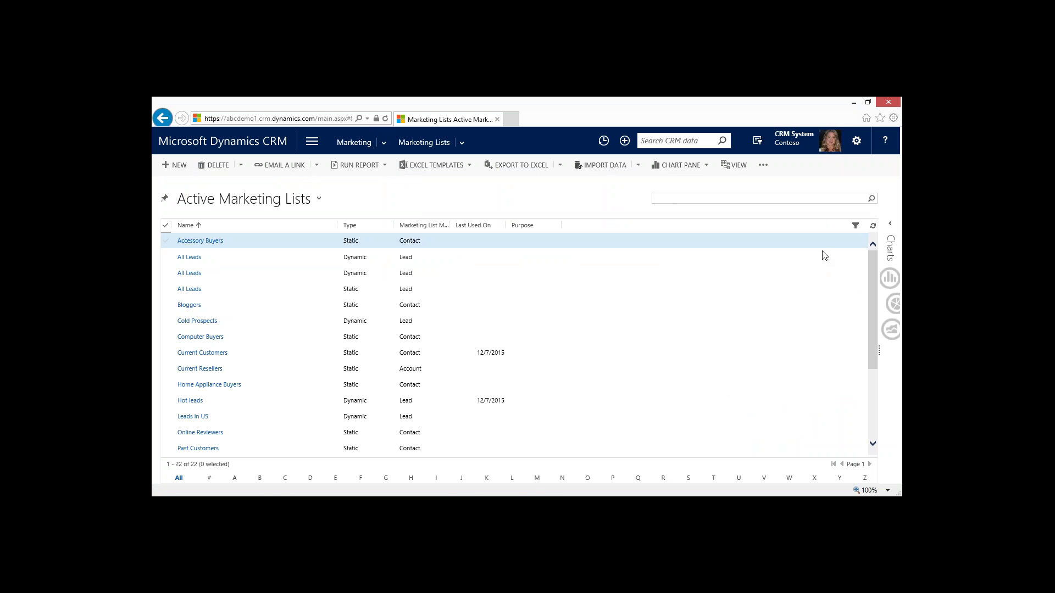
pyautogui.scroll(-5, 861, 371)
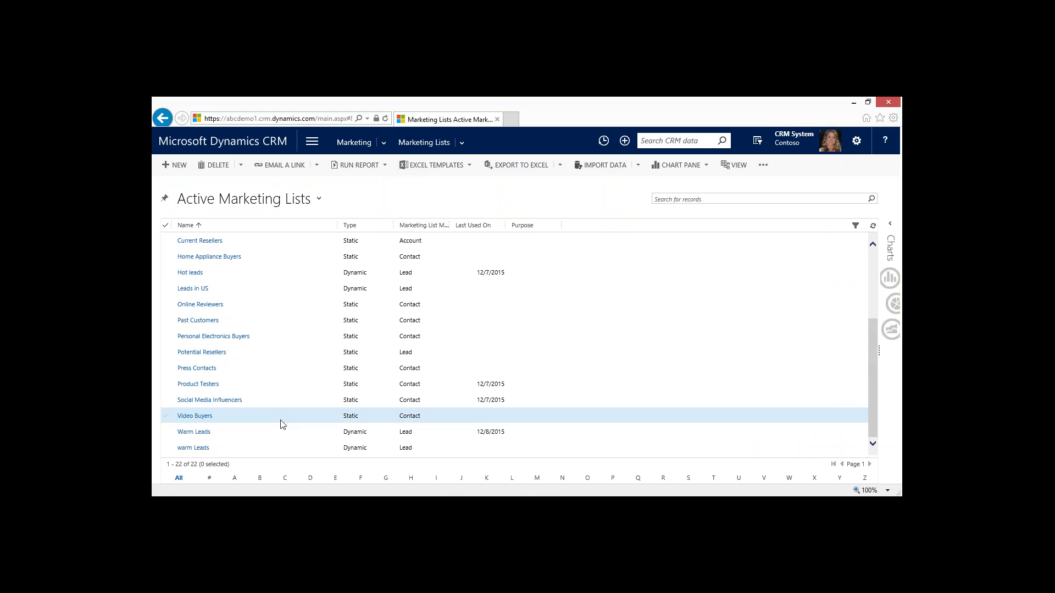
pyautogui.click(203, 434)
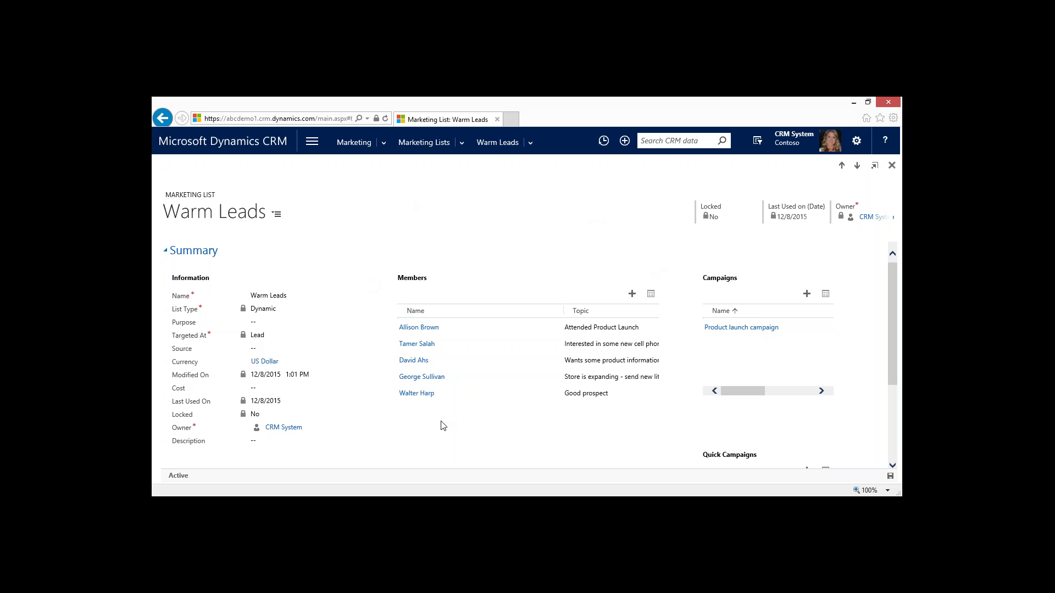
# Review the Warm Leads members and the rating and status criteria of their membership query, then apply the query without changes.
pyautogui.click(650, 294)
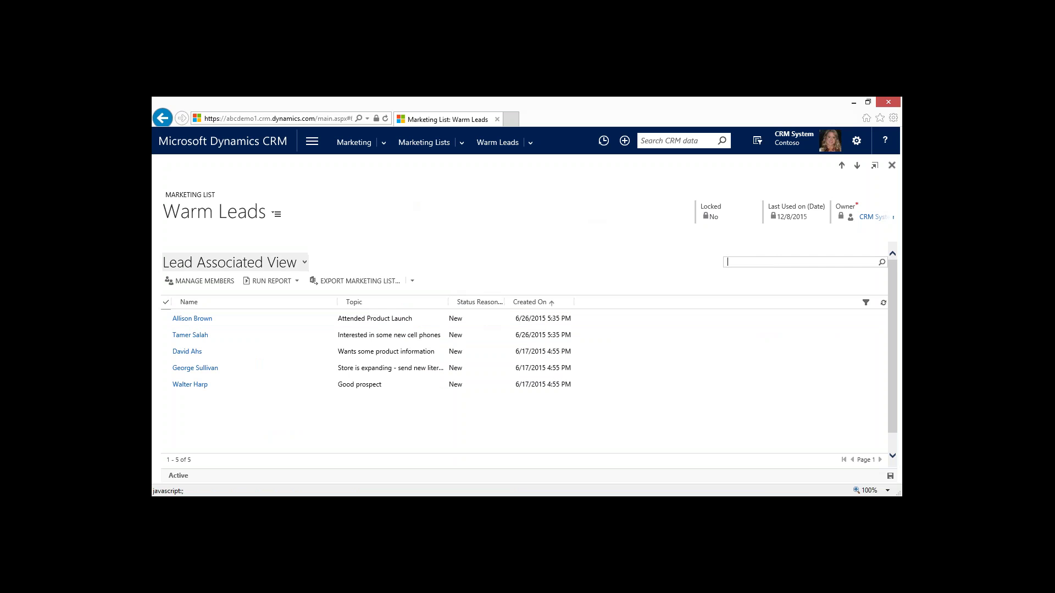
pyautogui.click(213, 282)
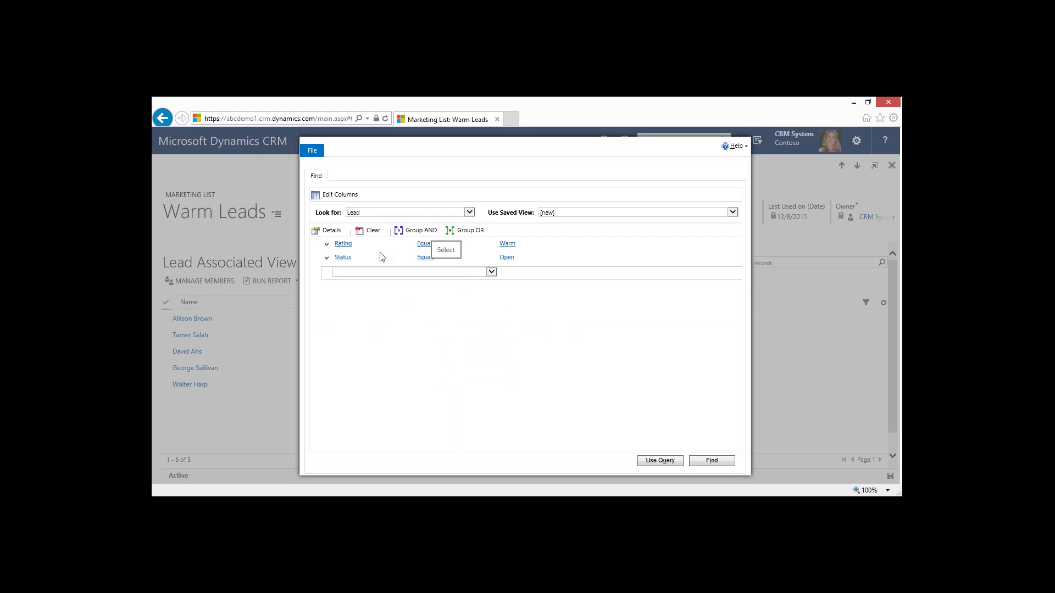
pyautogui.click(507, 244)
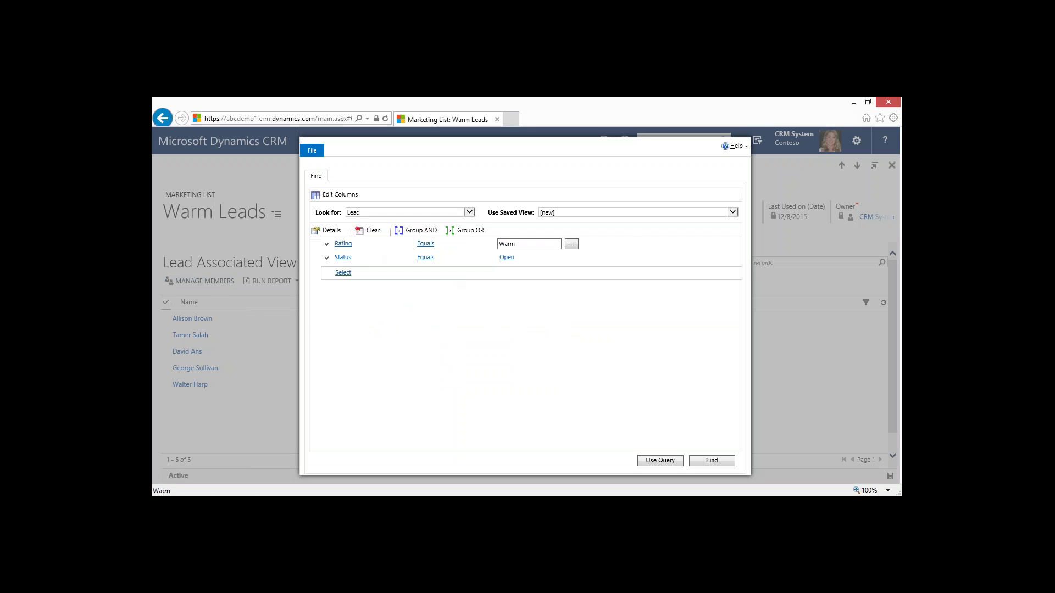
pyautogui.click(367, 273)
pyautogui.click(367, 275)
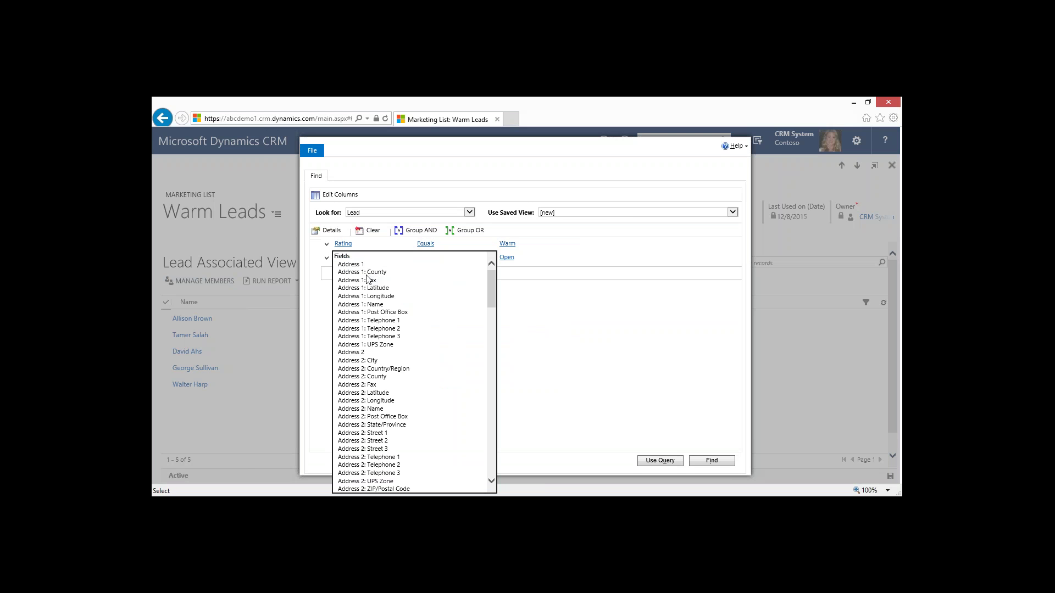
pyautogui.click(659, 460)
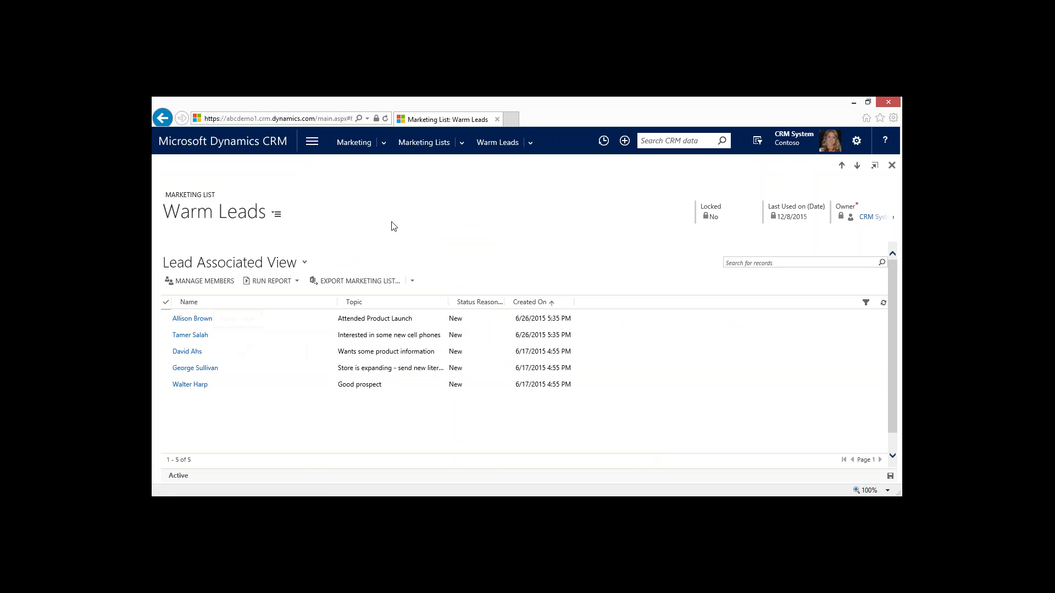
# Return to the Warm Leads summary and review its members, campaigns and quick campaigns.
pyautogui.click(503, 138)
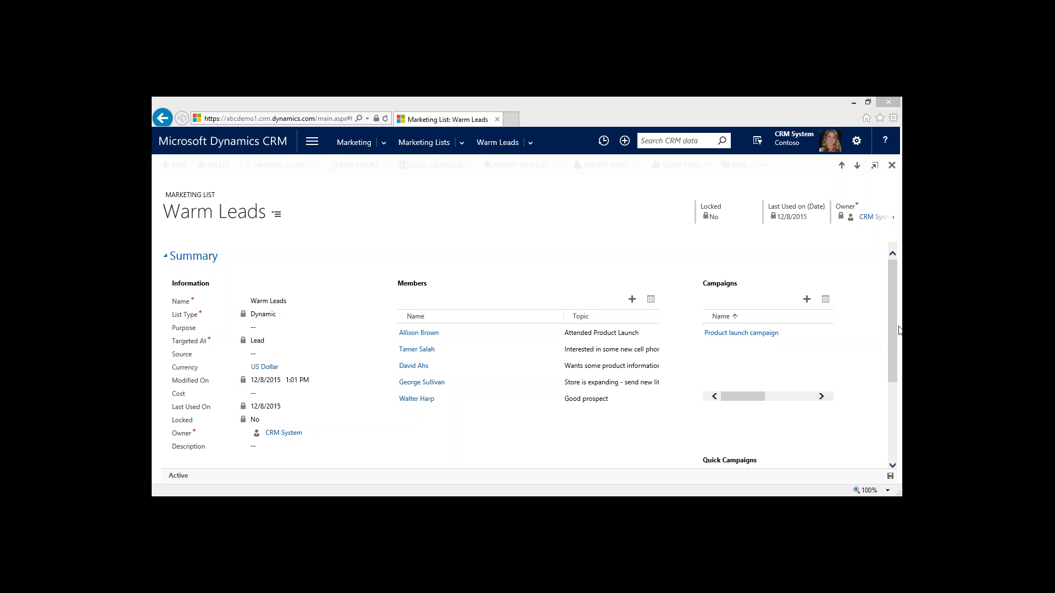
pyautogui.moveTo(892, 329); pyautogui.dragTo(890, 410)
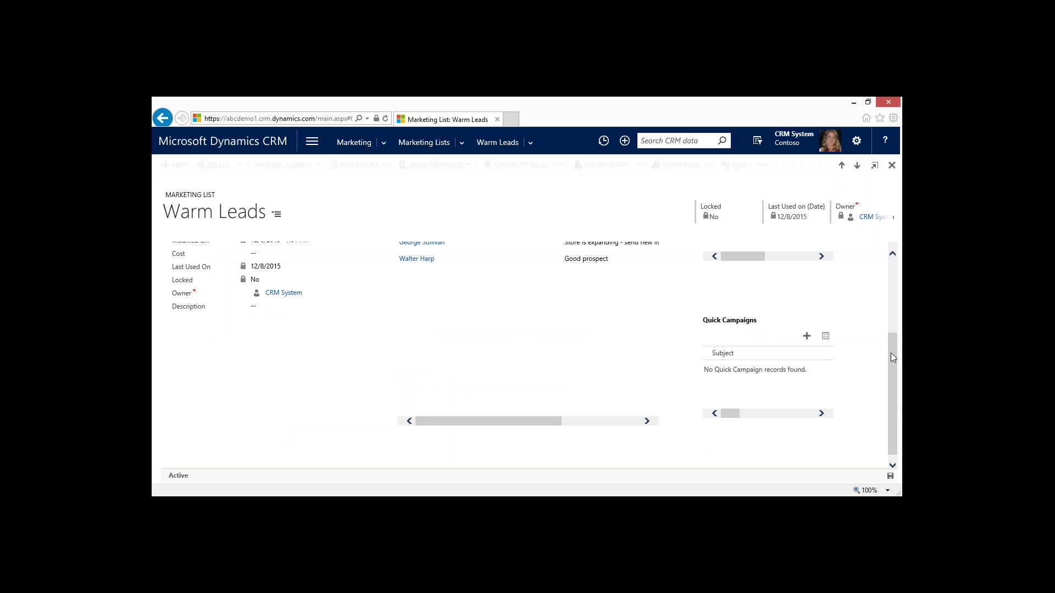
pyautogui.moveTo(891, 353); pyautogui.dragTo(889, 300)
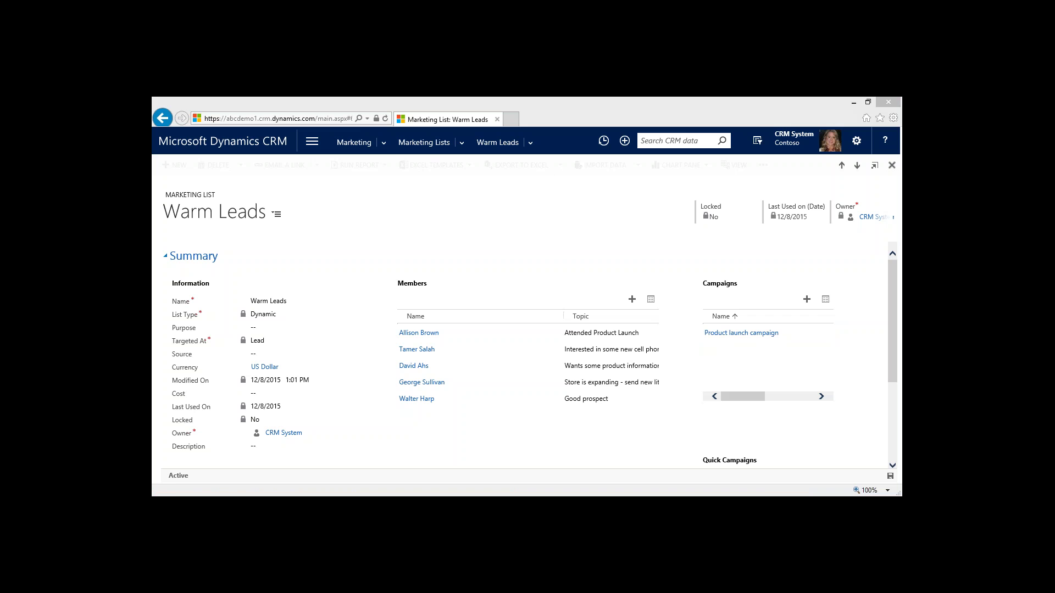
# Open the launched Product launch campaign record from the My Campaigns list.
pyautogui.click(384, 143)
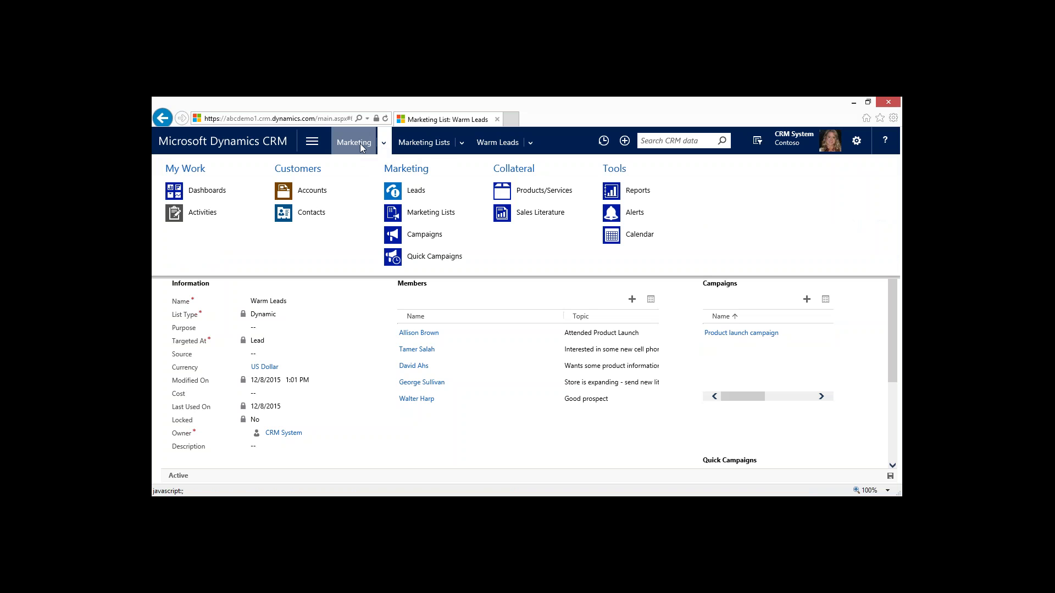
pyautogui.click(416, 238)
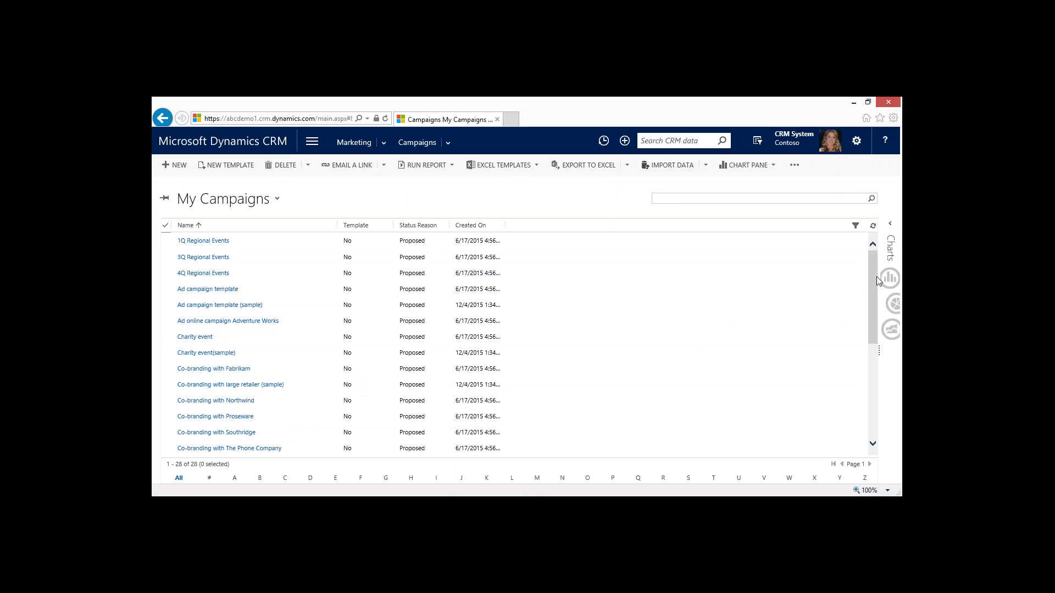
pyautogui.moveTo(876, 277); pyautogui.dragTo(872, 377)
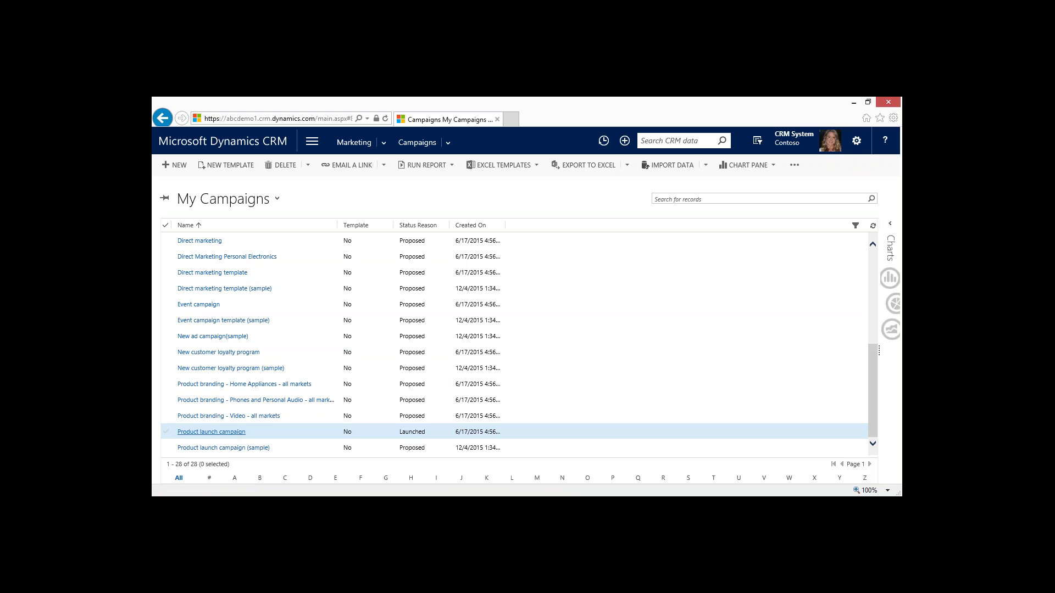
pyautogui.click(212, 432)
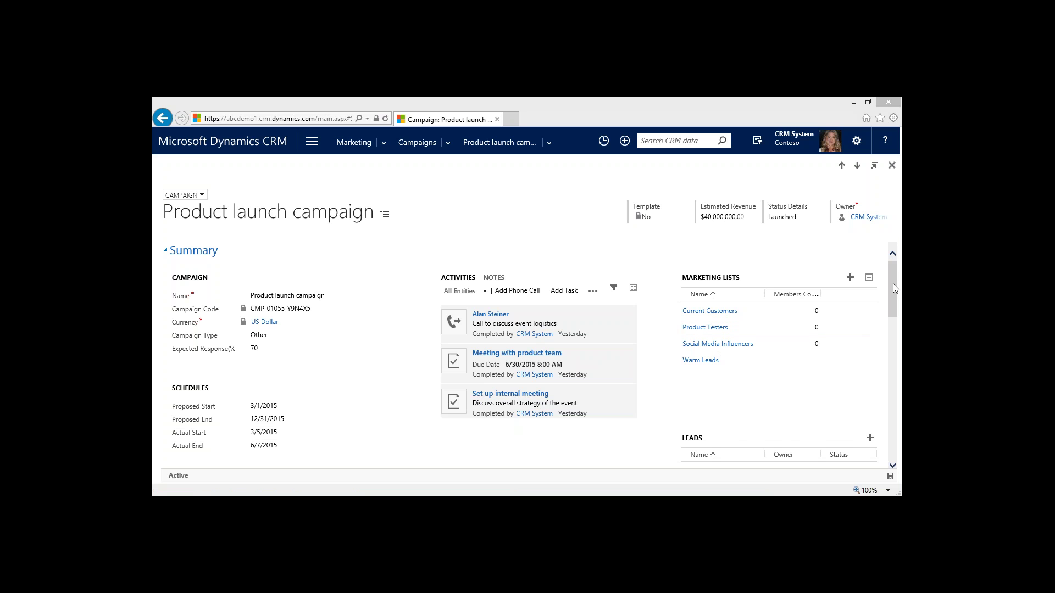
# Review the campaign's schedule, leads, campaign activities and financial details.
pyautogui.moveTo(894, 284); pyautogui.dragTo(897, 318)
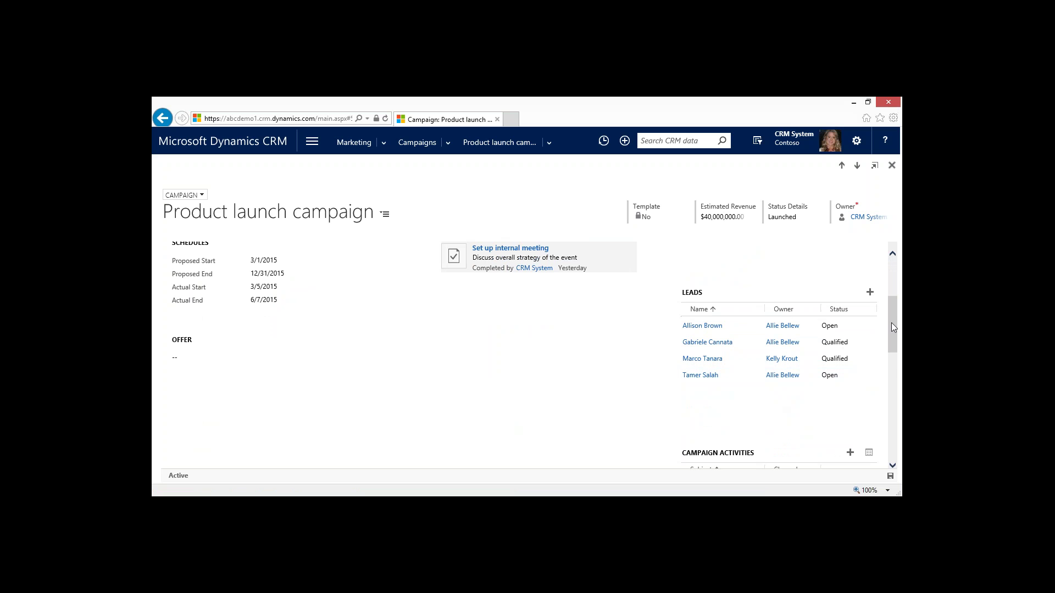
pyautogui.moveTo(895, 323); pyautogui.dragTo(897, 394)
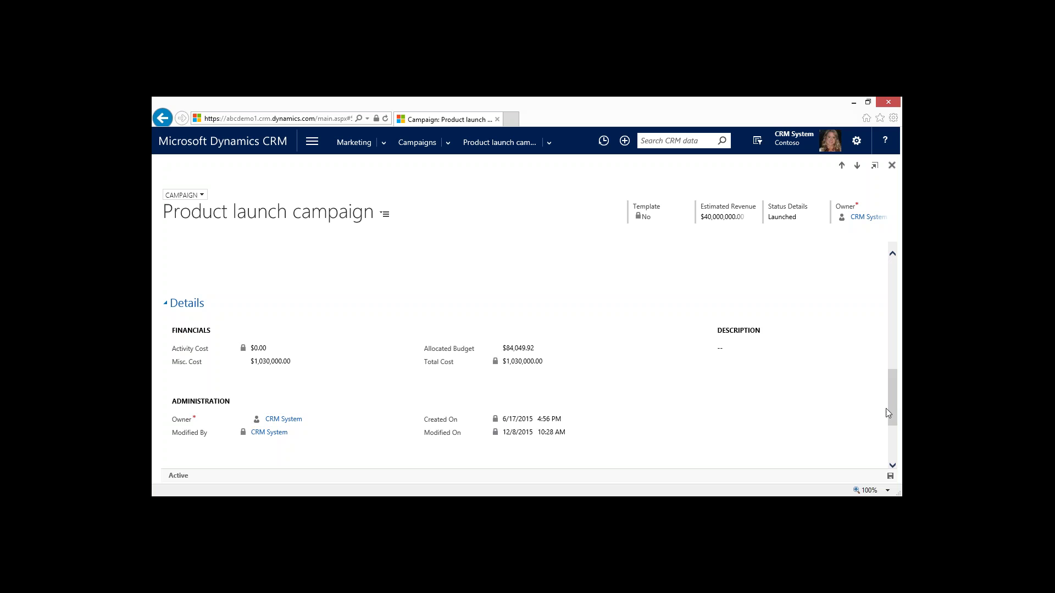
pyautogui.moveTo(887, 412); pyautogui.dragTo(888, 372)
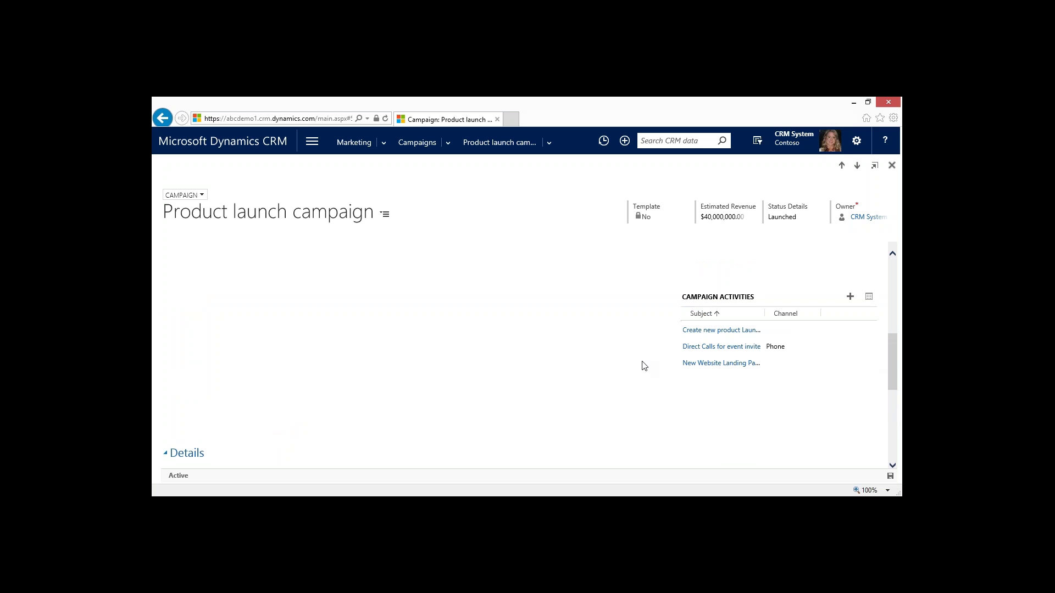
# Open the Create new product Launch Marketing Materials activity, dismiss the email approval notice, review its summary and financials, and go back.
pyautogui.click(696, 334)
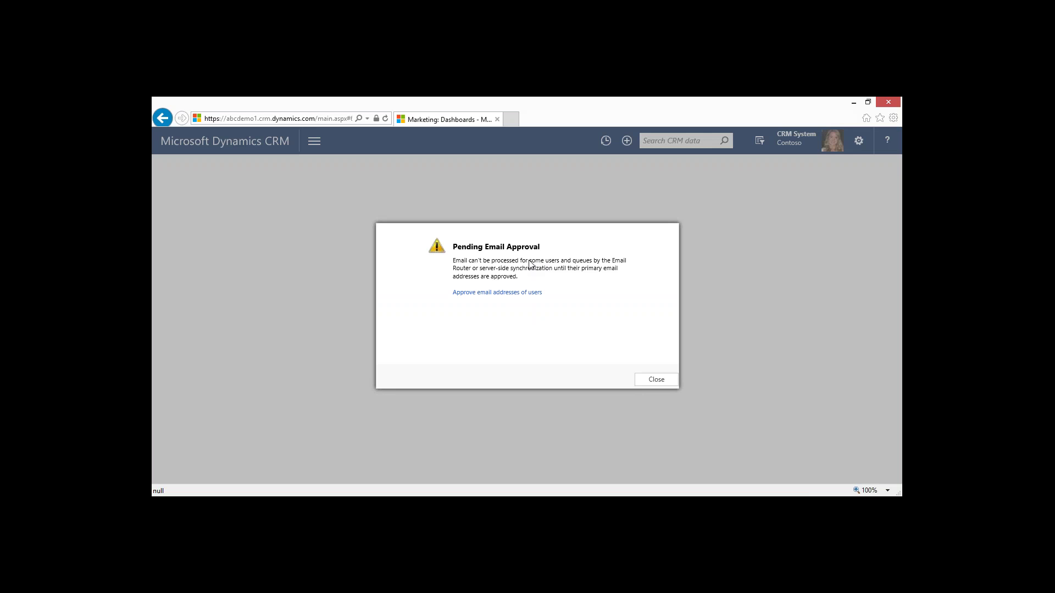
pyautogui.click(653, 381)
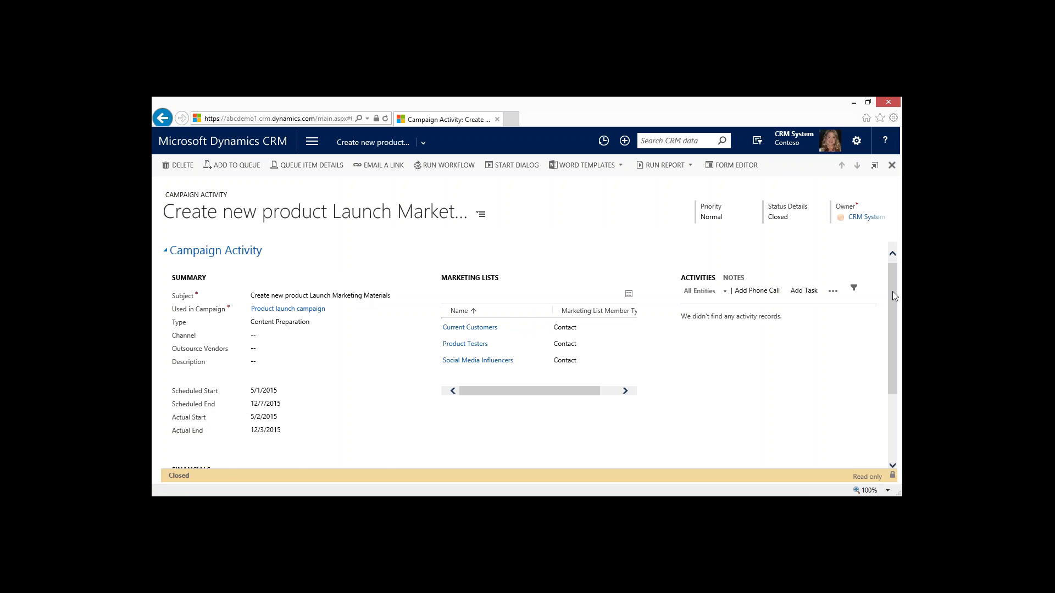
pyautogui.moveTo(892, 291); pyautogui.dragTo(887, 344)
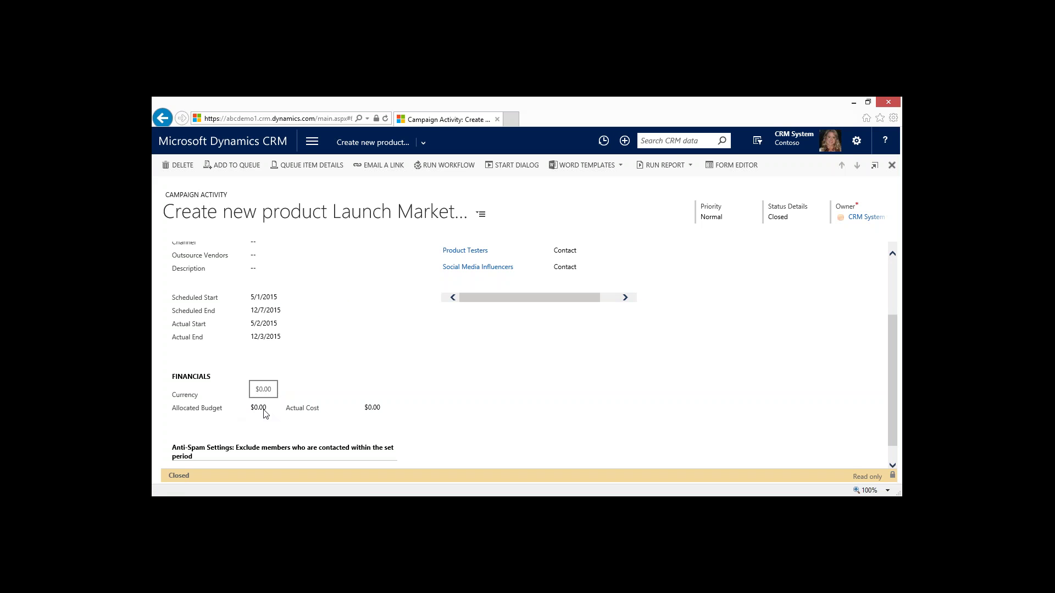
pyautogui.moveTo(319, 418)
pyautogui.moveTo(891, 351); pyautogui.dragTo(891, 280)
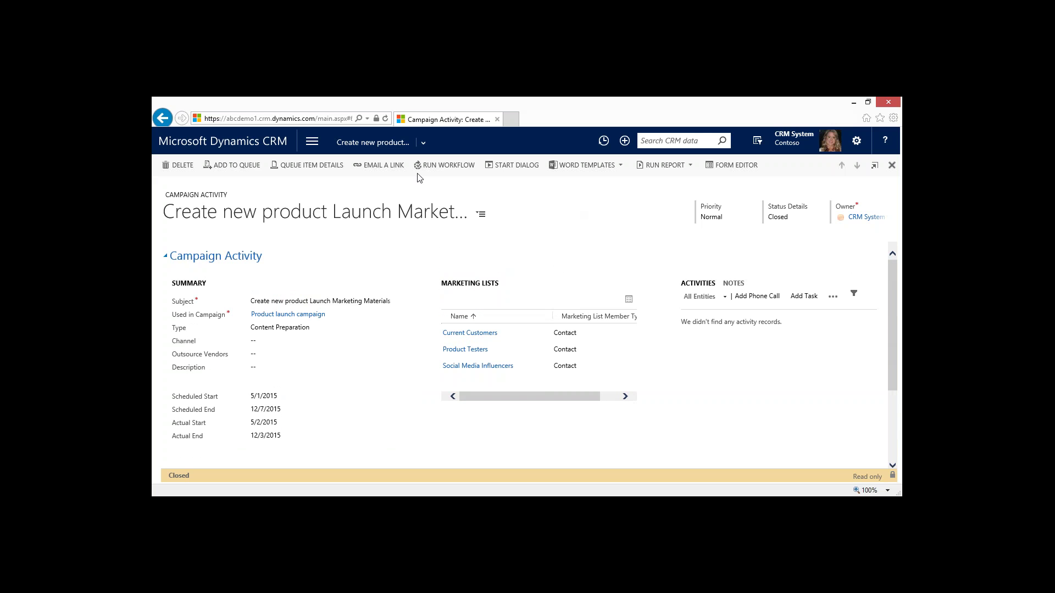
pyautogui.click(164, 118)
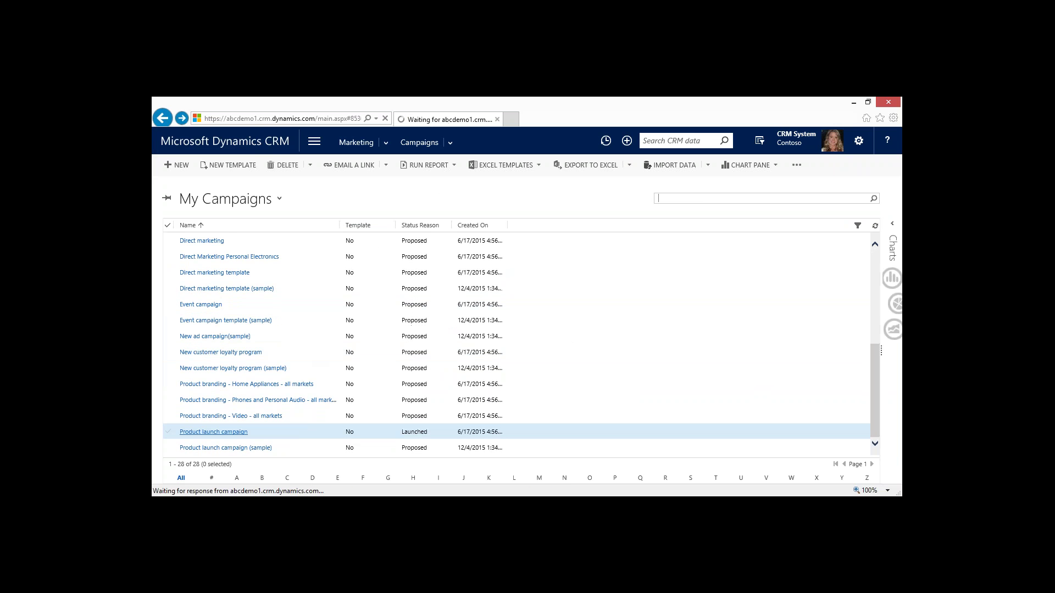
# Return to the Product launch campaign record and check which reports can be run on it.
pyautogui.press('Return')
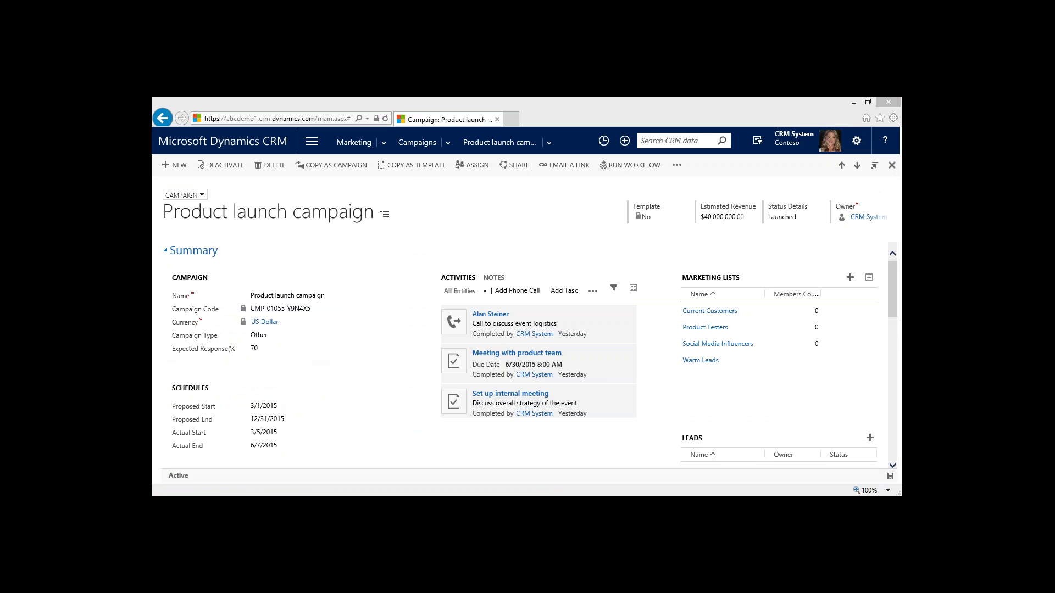
pyautogui.click(677, 166)
pyautogui.moveTo(695, 214)
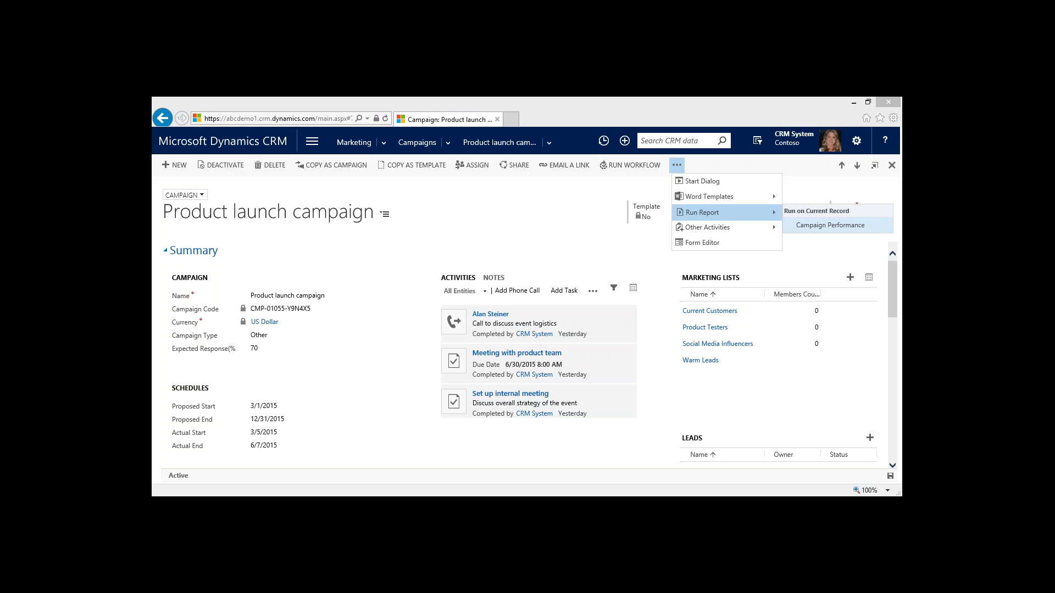
pyautogui.click(886, 295)
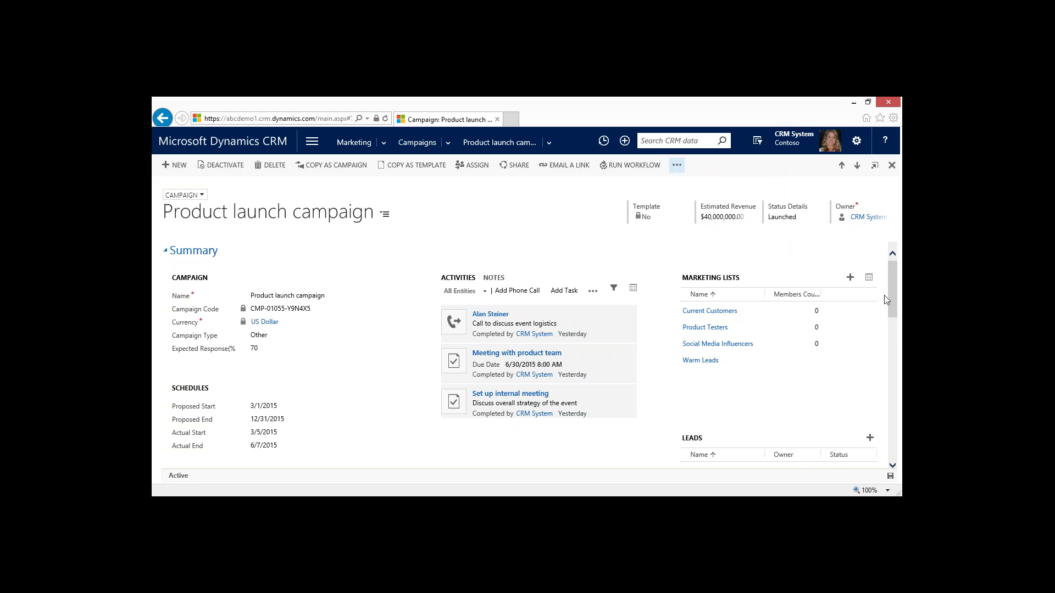
# Open the first lead in the campaign's Leads list and set its rating to Hot.
pyautogui.moveTo(895, 299); pyautogui.dragTo(900, 327)
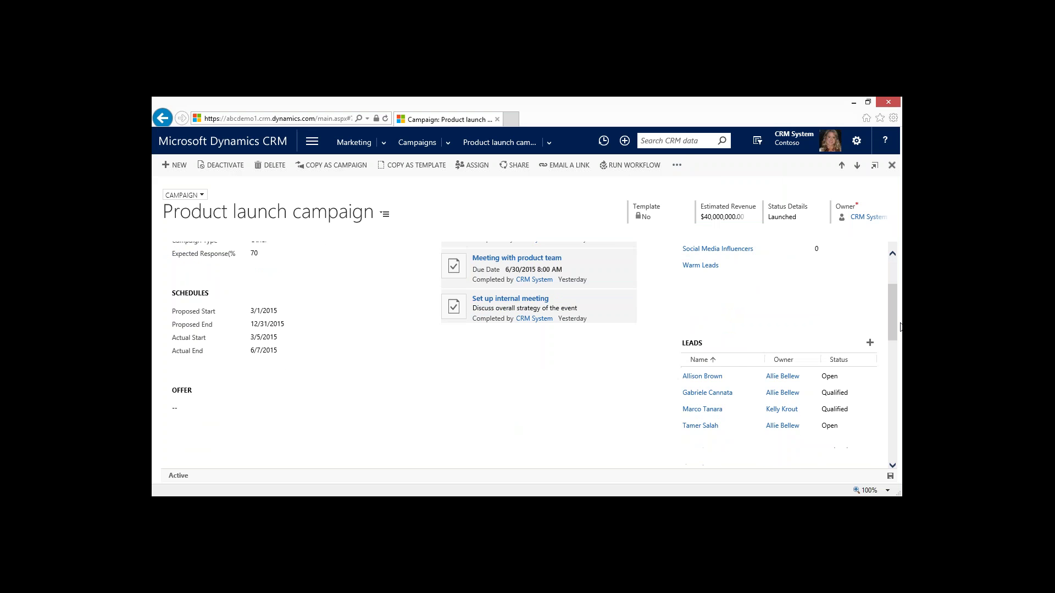
pyautogui.click(701, 377)
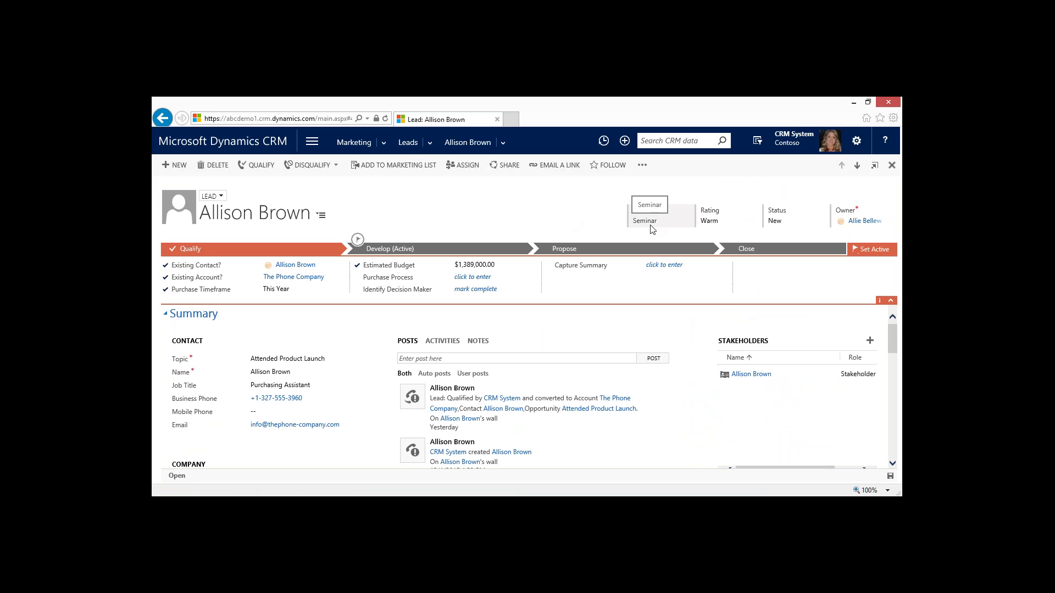
pyautogui.click(716, 223)
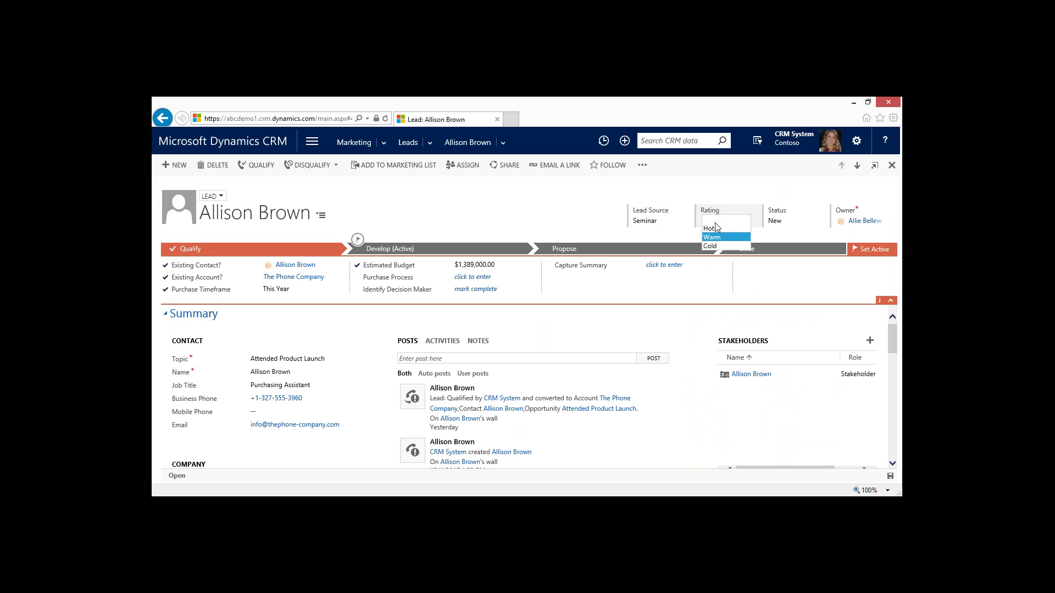
pyautogui.click(713, 228)
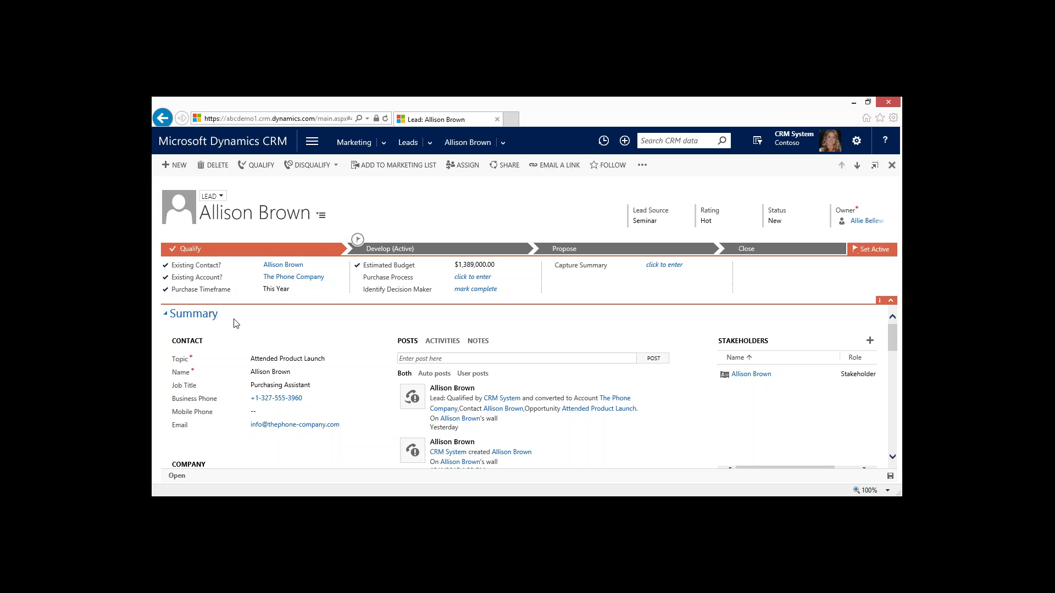
# Add a task with the subject "send mktng materials" to the lead's activities and mark it complete.
pyautogui.scroll(-1, 236, 323)
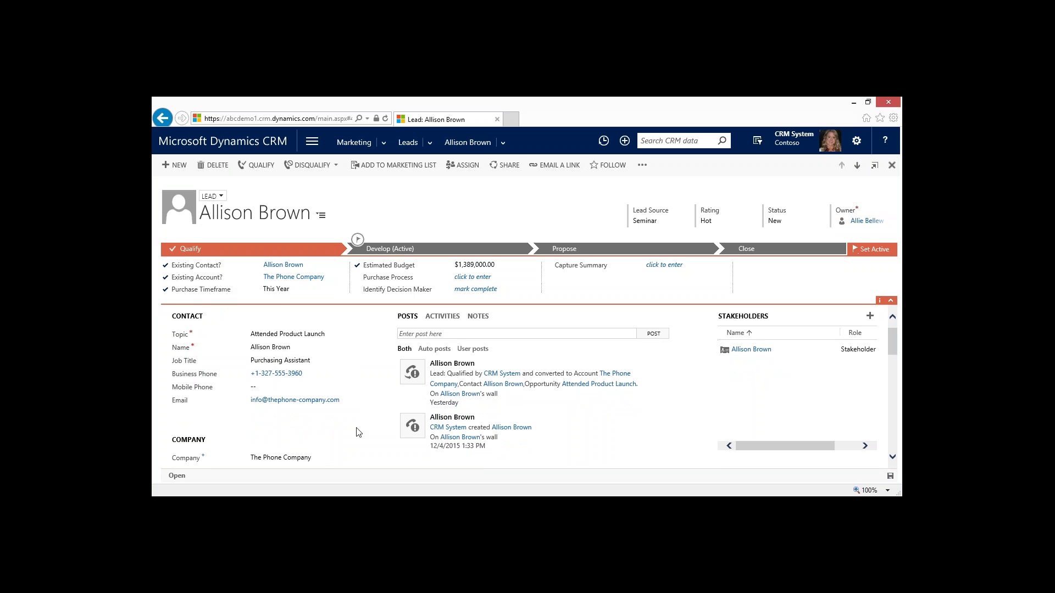
pyautogui.scroll(-1, 359, 433)
pyautogui.scroll(1, 681, 350)
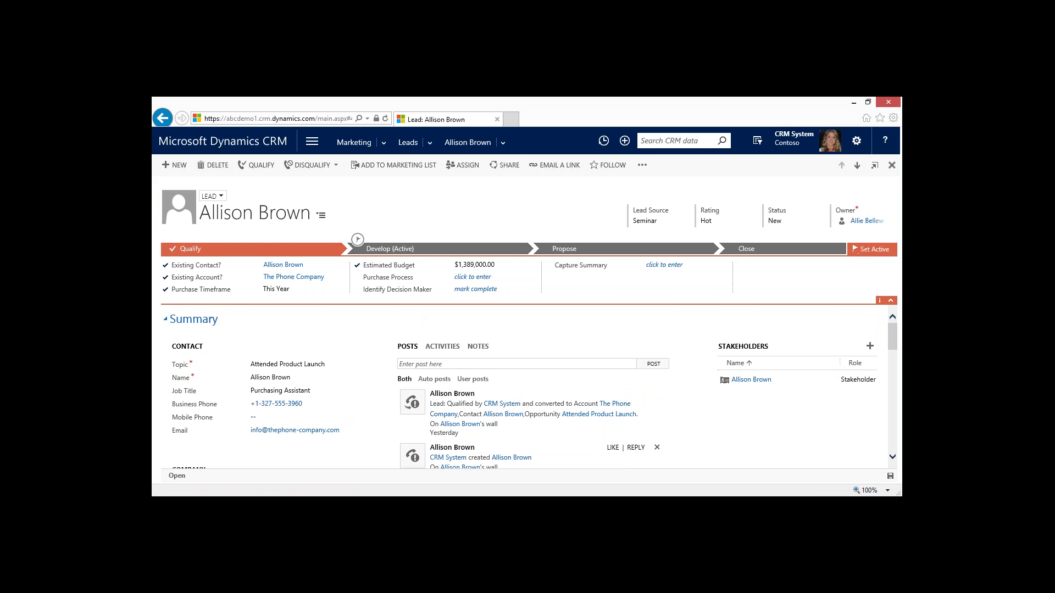
pyautogui.click(438, 347)
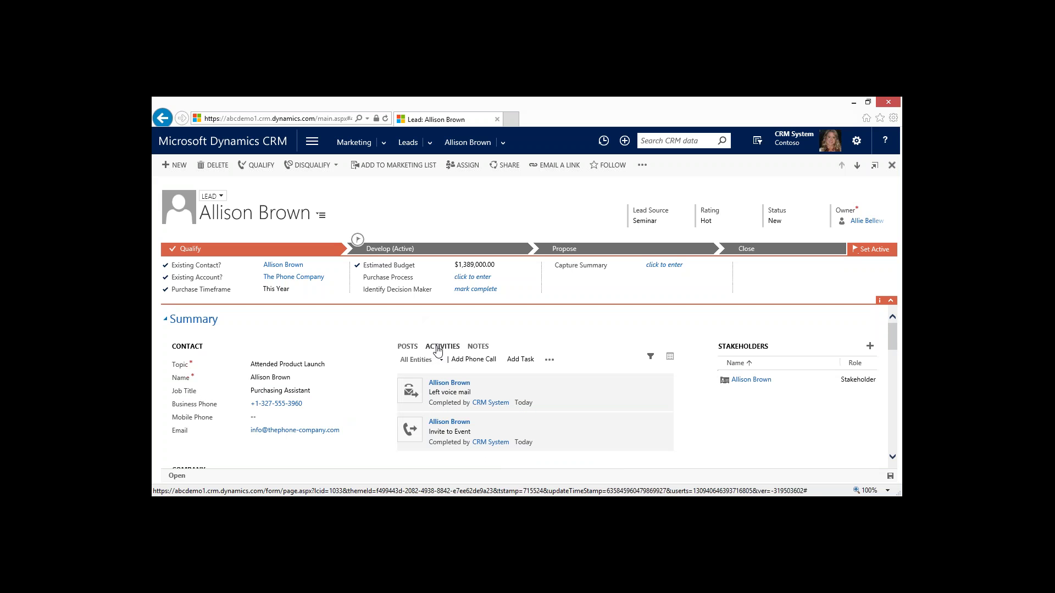
pyautogui.click(521, 361)
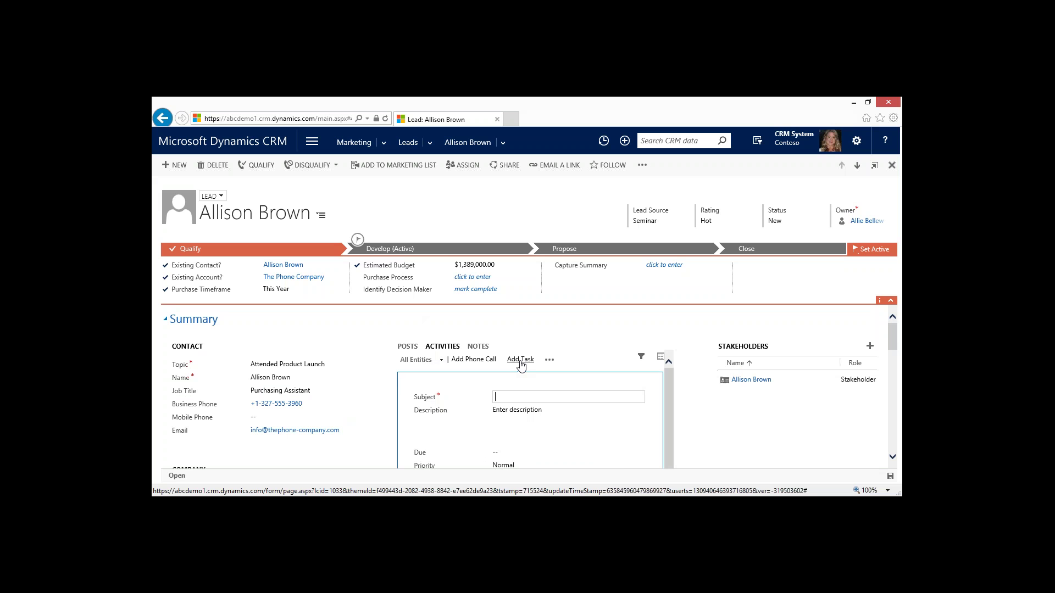
pyautogui.write('send mktng materials')
pyautogui.scroll(-3, 550, 362)
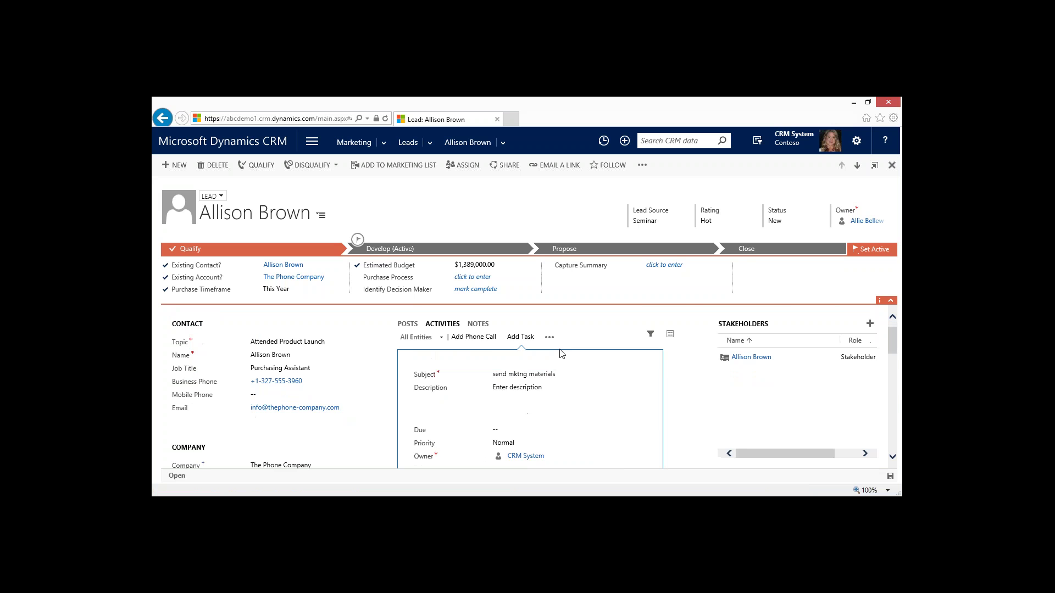
pyautogui.click(543, 377)
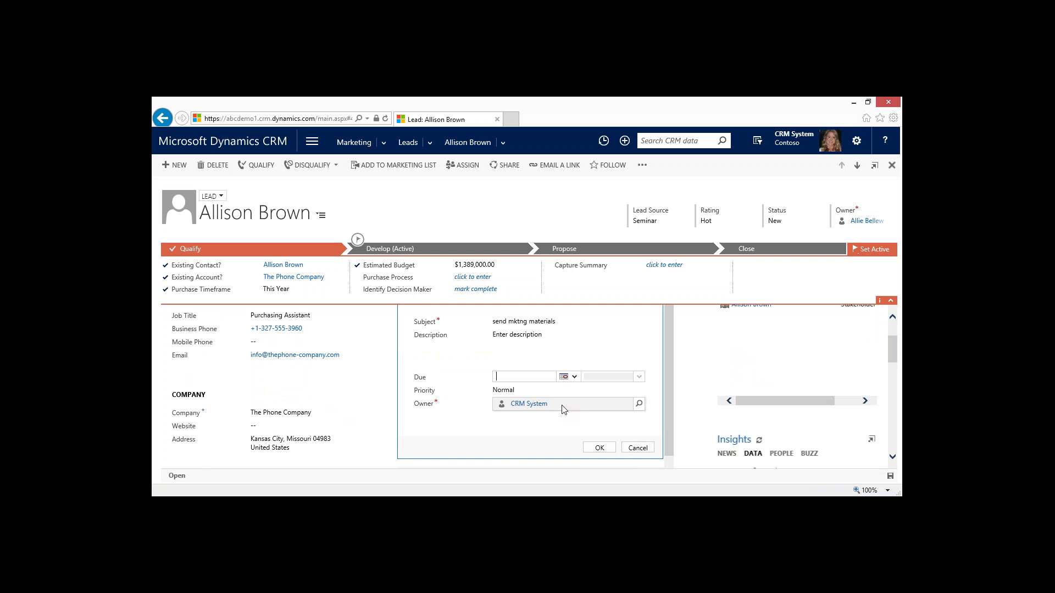
pyautogui.click(600, 448)
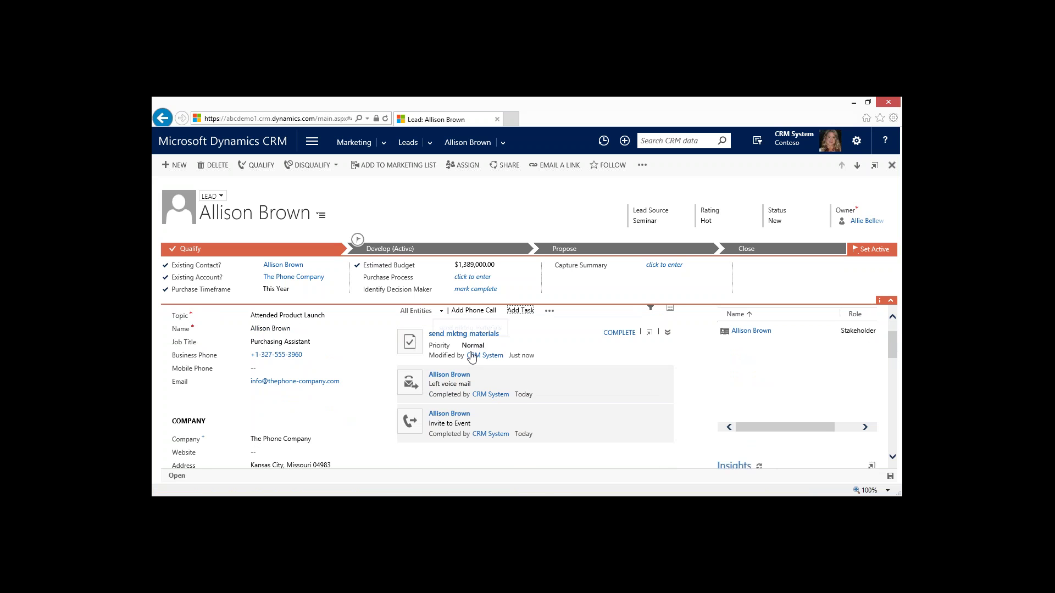
pyautogui.click(628, 333)
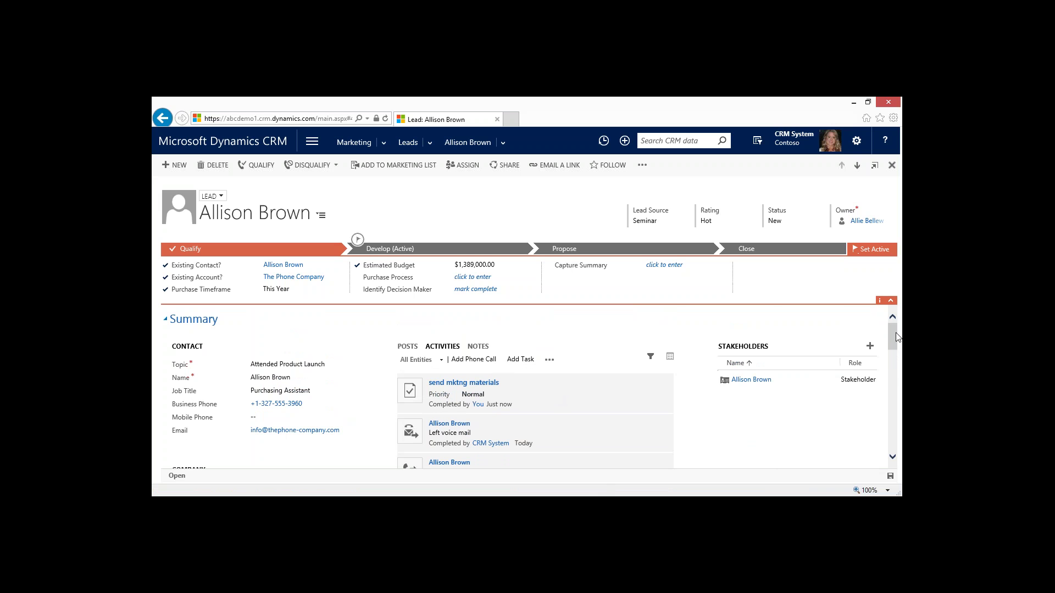
# Review the lead's marketing information and set its Phone contact method to Allow.
pyautogui.moveTo(894, 337); pyautogui.dragTo(900, 438)
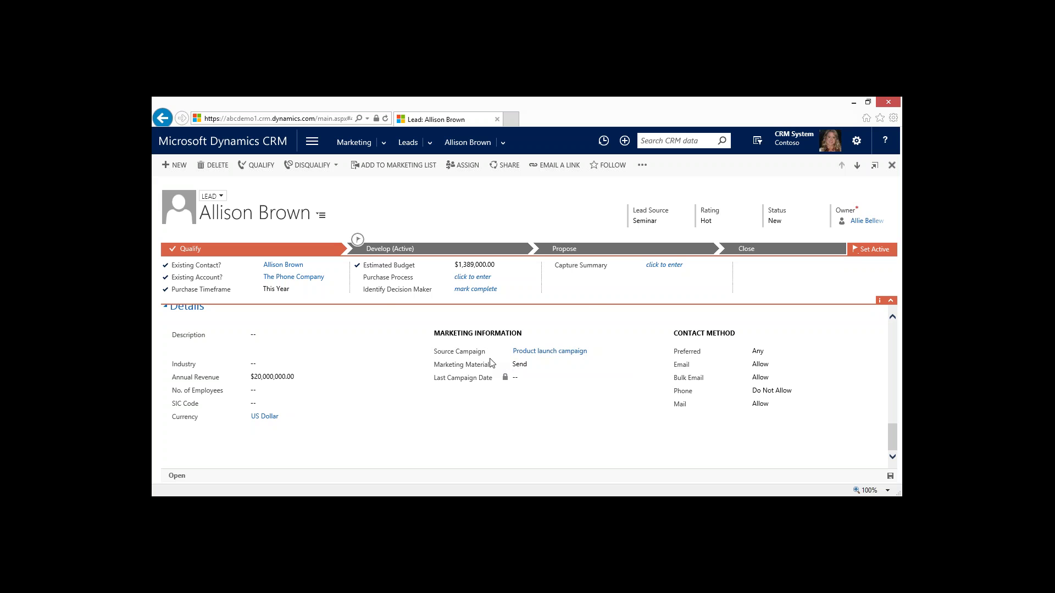
pyautogui.moveTo(494, 356)
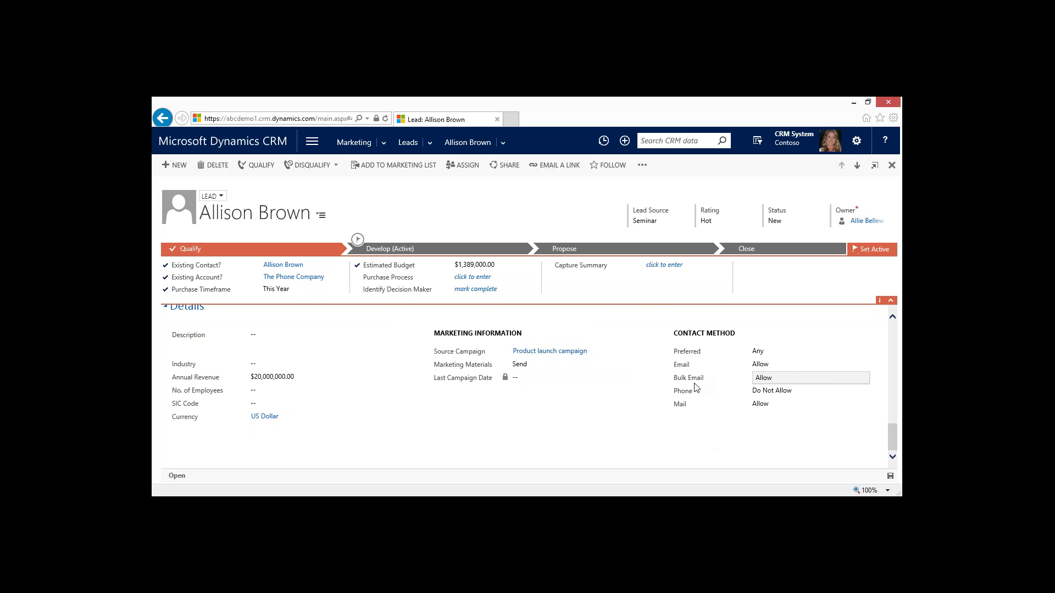
pyautogui.click(791, 397)
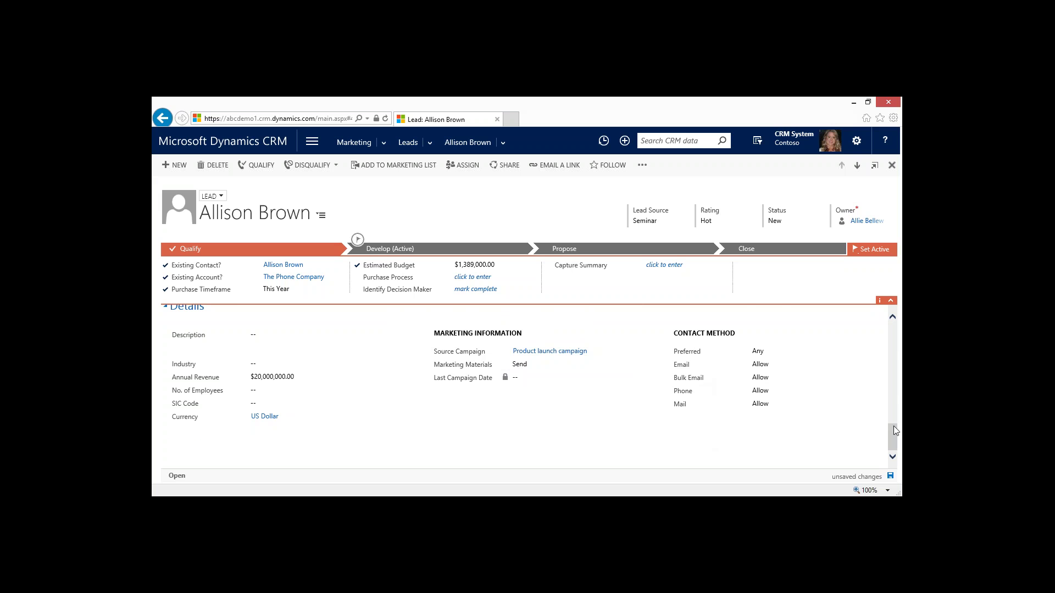
pyautogui.moveTo(894, 427); pyautogui.dragTo(895, 336)
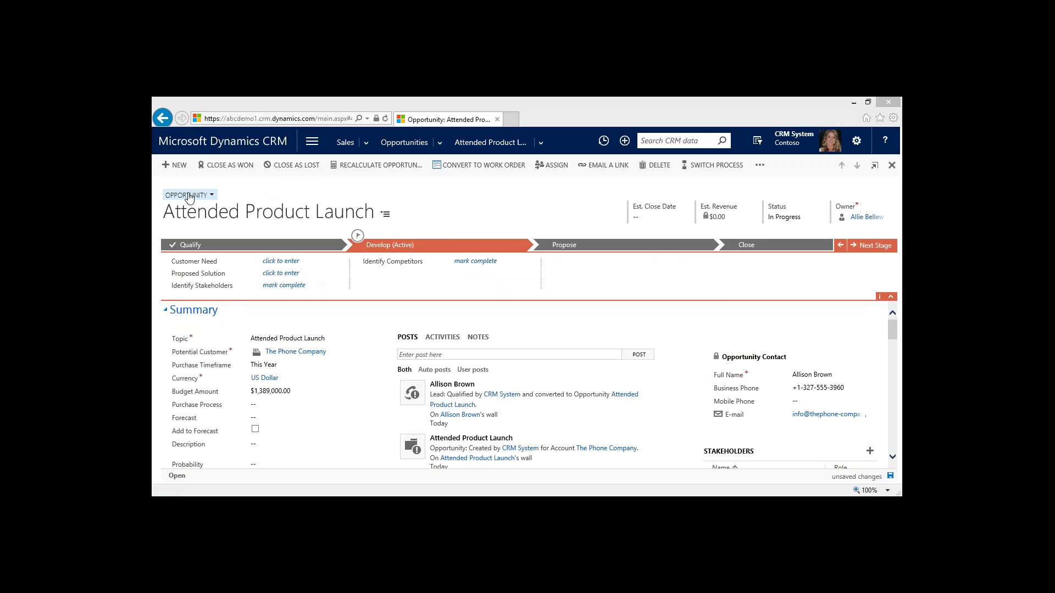
# Look at the assignment options for the Attended Product Launch opportunity and close them without assigning it.
pyautogui.click(550, 170)
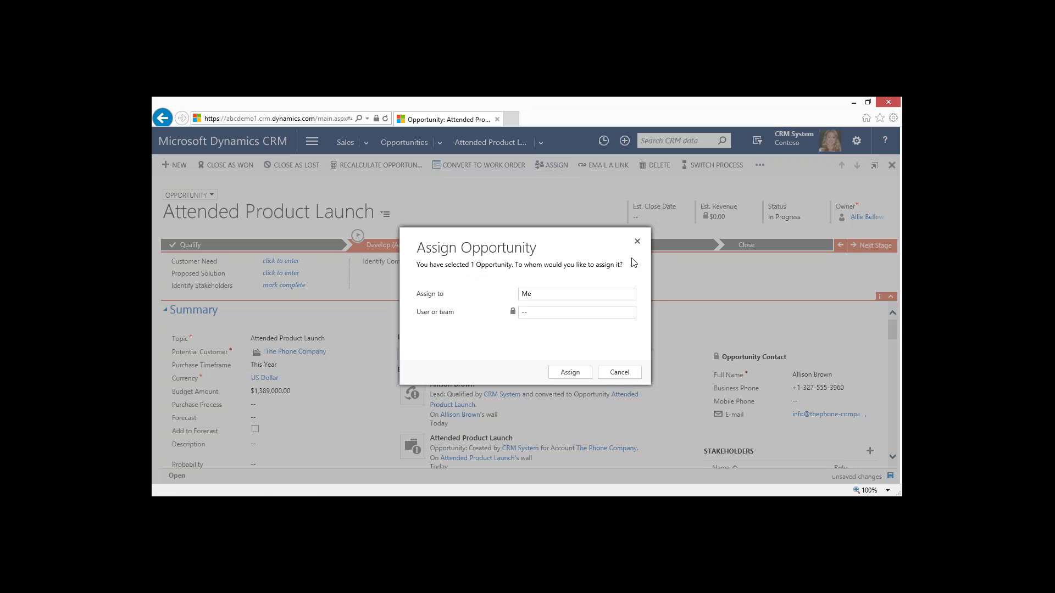
pyautogui.click(637, 241)
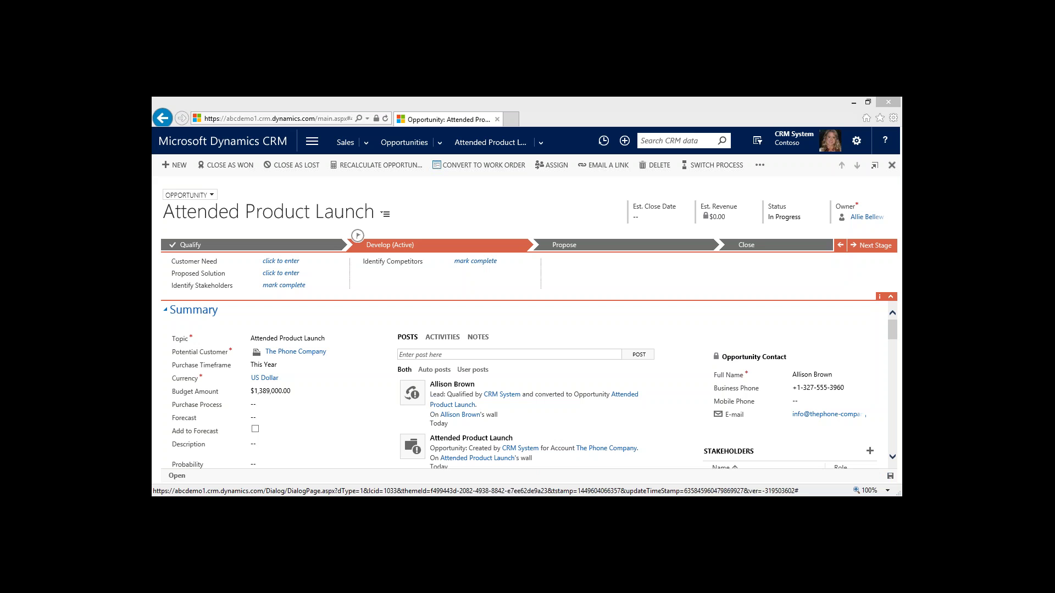
# Go to the Sales area's dashboards and switch to the Sales Performance Dashboard.
pyautogui.click(356, 152)
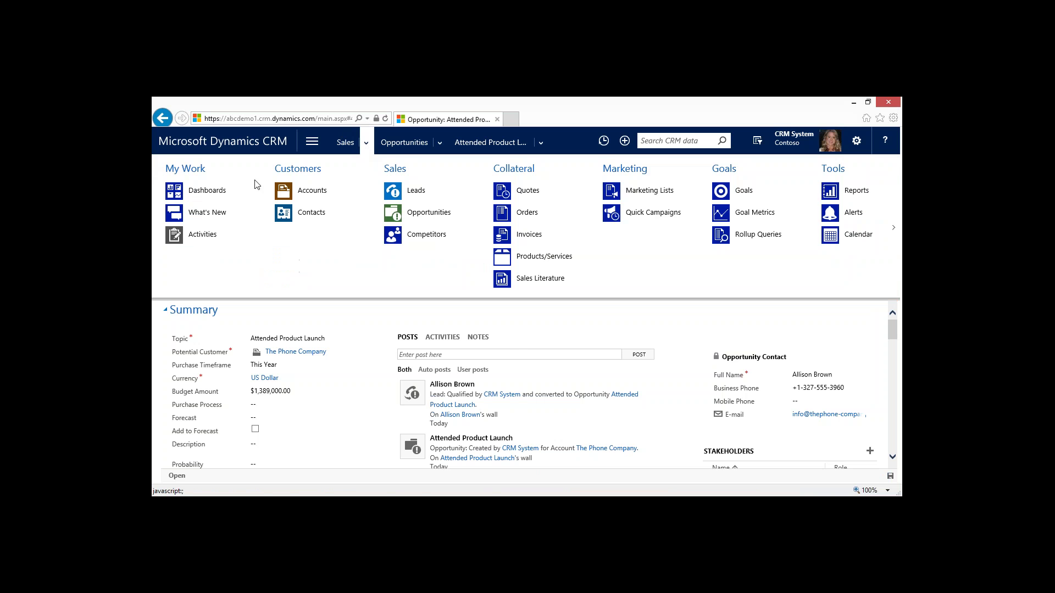
pyautogui.click(202, 191)
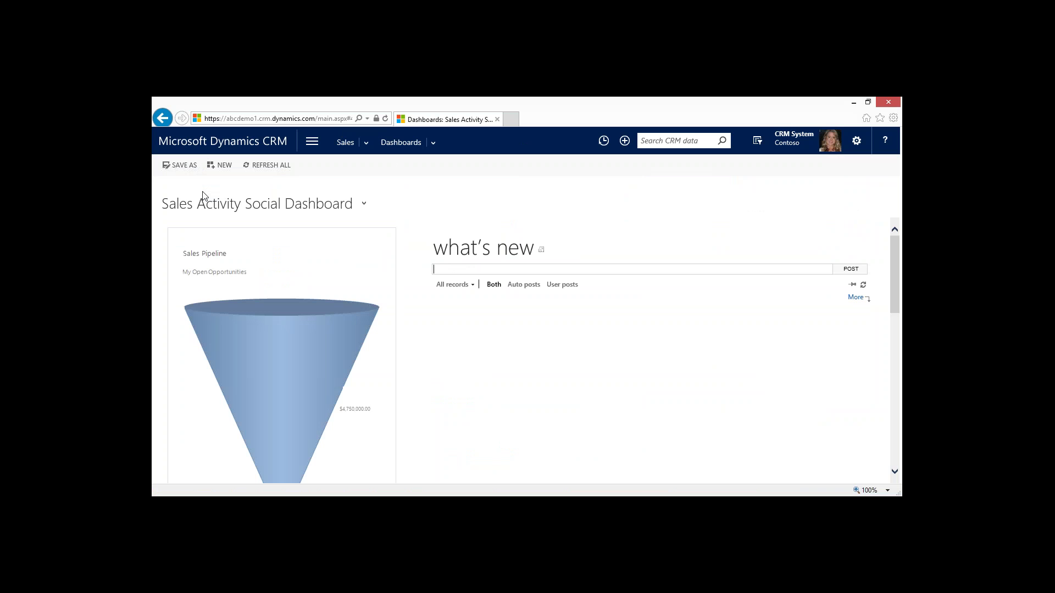
pyautogui.click(364, 207)
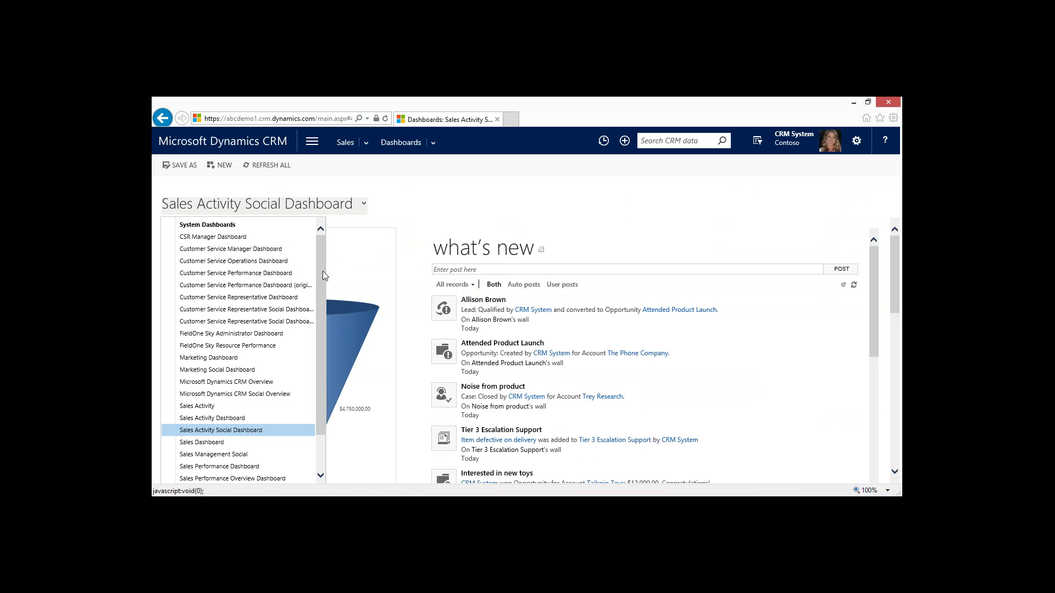
pyautogui.scroll(-2, 320, 330)
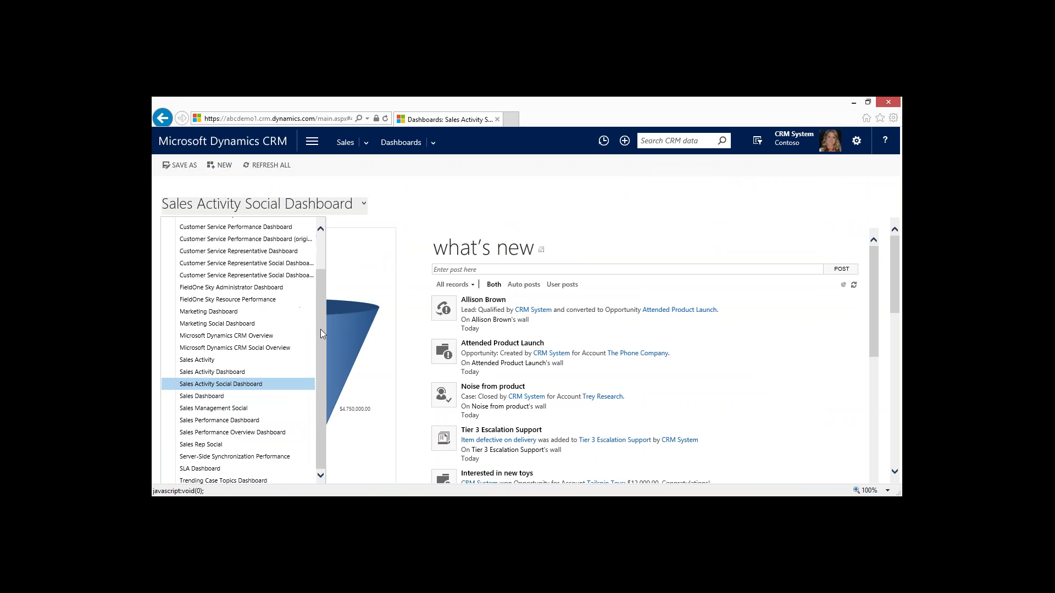
pyautogui.click(286, 421)
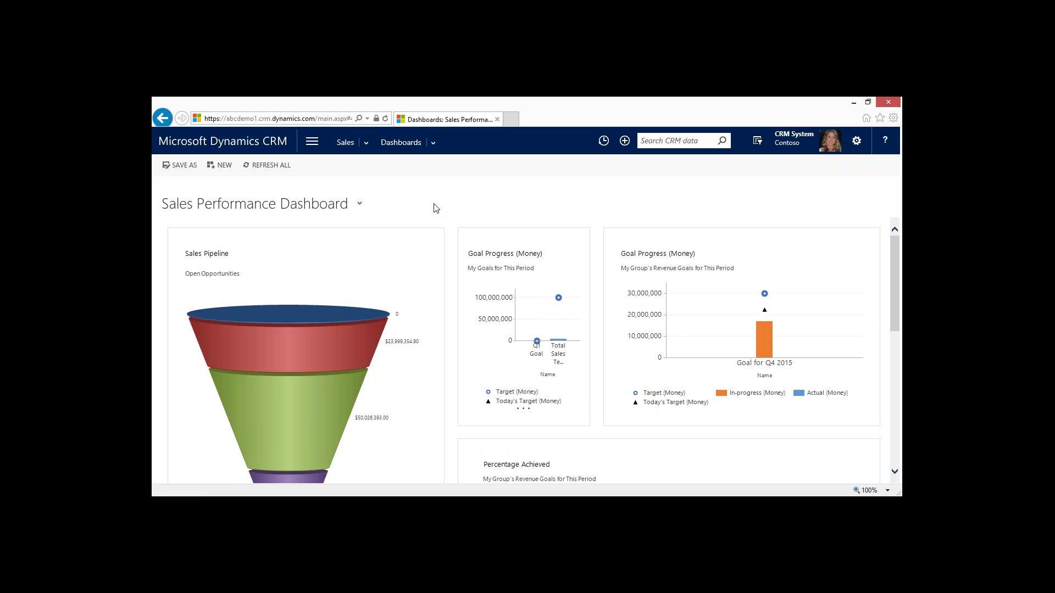
# Review the dashboard's pipeline, goal progress, sales leaderboard and deals won versus lost charts.
pyautogui.moveTo(431, 243)
pyautogui.moveTo(558, 313)
pyautogui.moveTo(612, 425)
pyautogui.moveTo(768, 350)
pyautogui.moveTo(895, 273); pyautogui.dragTo(899, 432)
pyautogui.moveTo(401, 328)
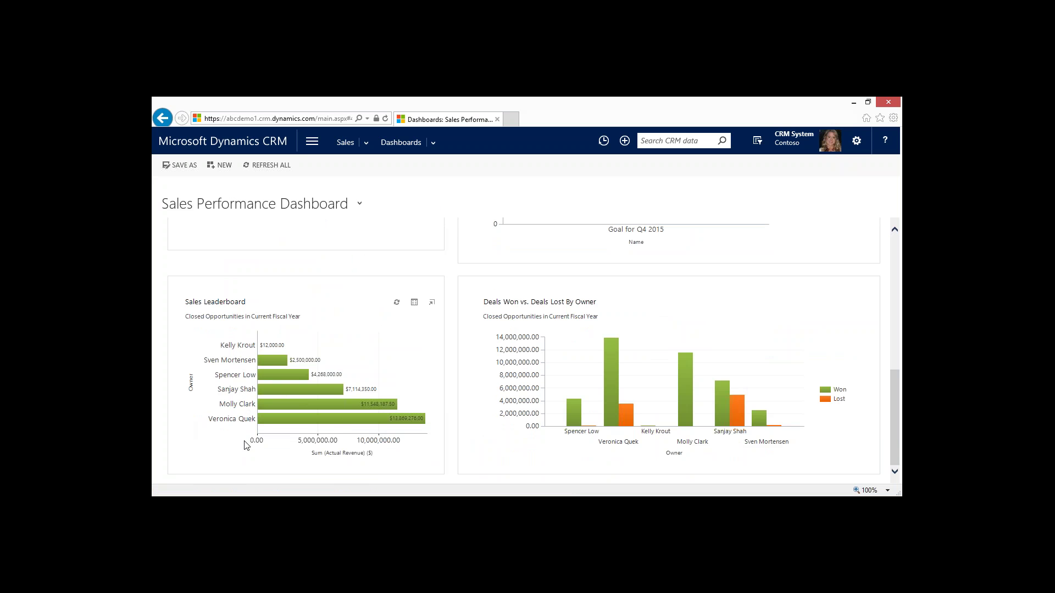
pyautogui.moveTo(683, 458)
# Drill down into the 3-Propose stage of the Sales Pipeline funnel by Est. Revenue as a column chart.
pyautogui.moveTo(899, 417); pyautogui.dragTo(895, 324)
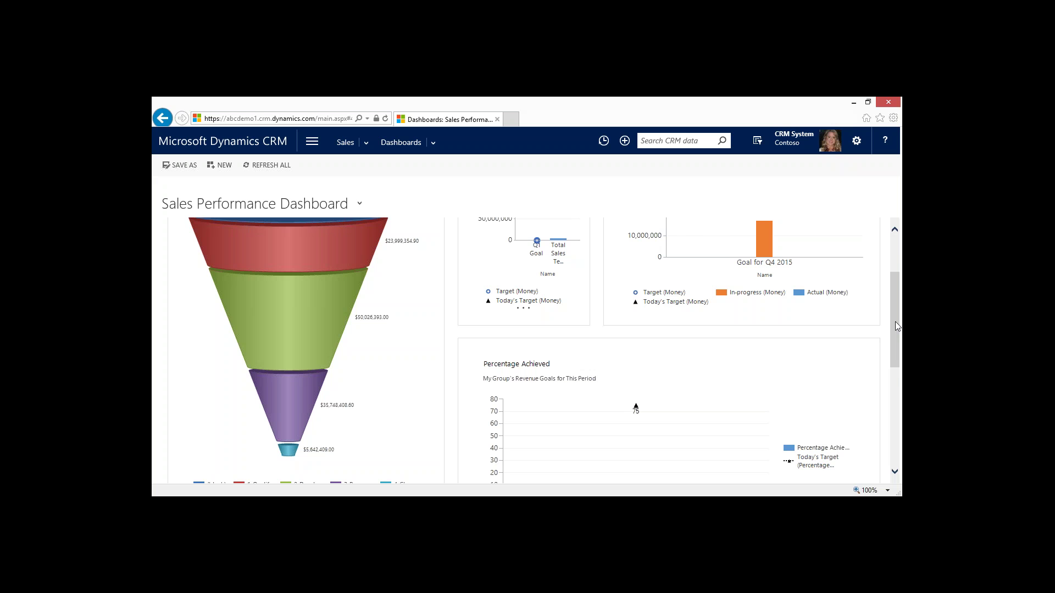
pyautogui.scroll(-1, 473, 332)
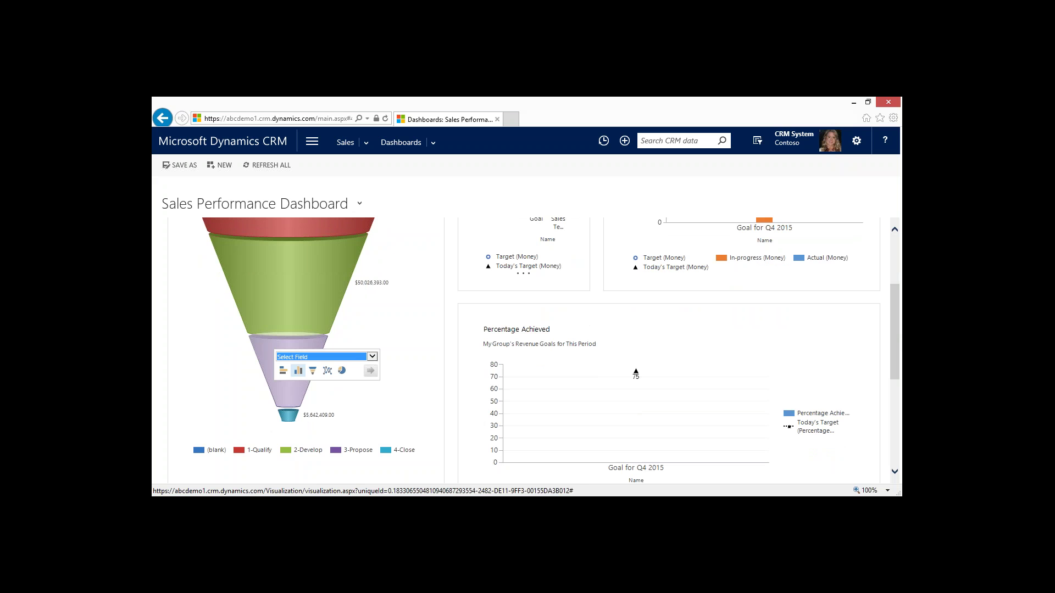
pyautogui.click(305, 357)
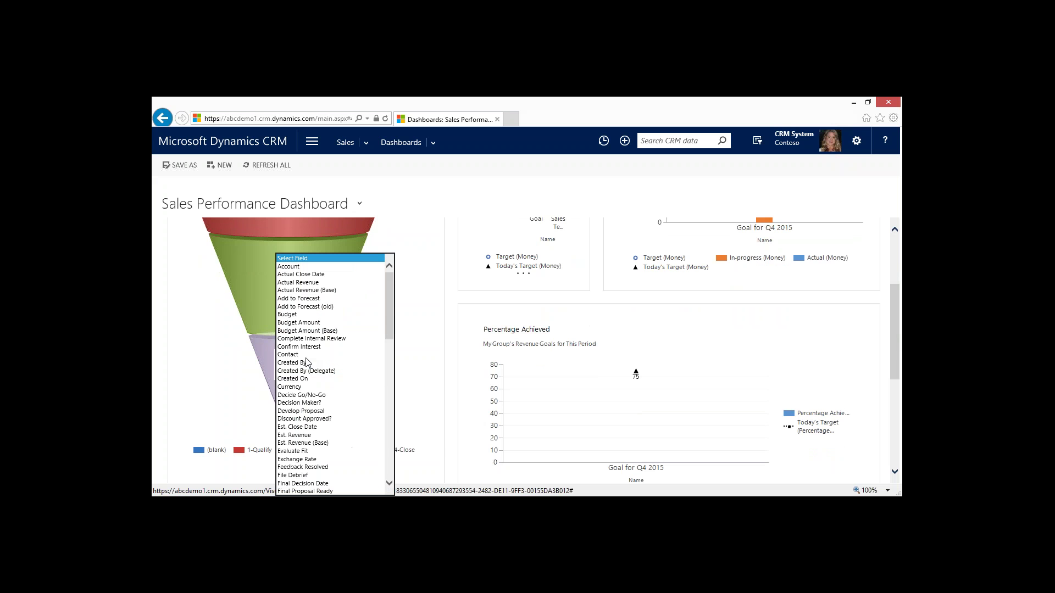
pyautogui.click(325, 436)
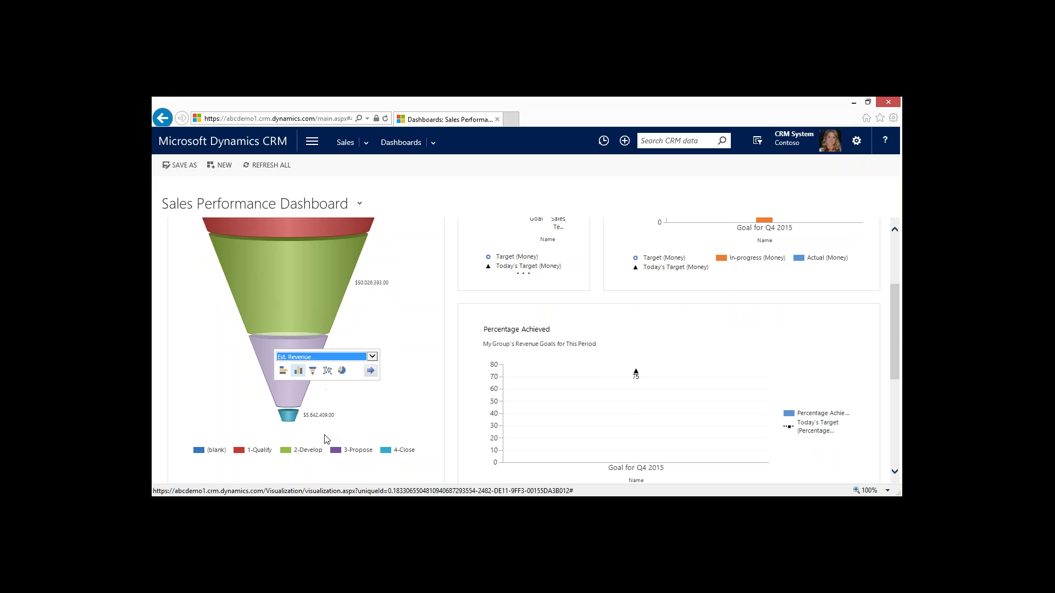
pyautogui.click(371, 371)
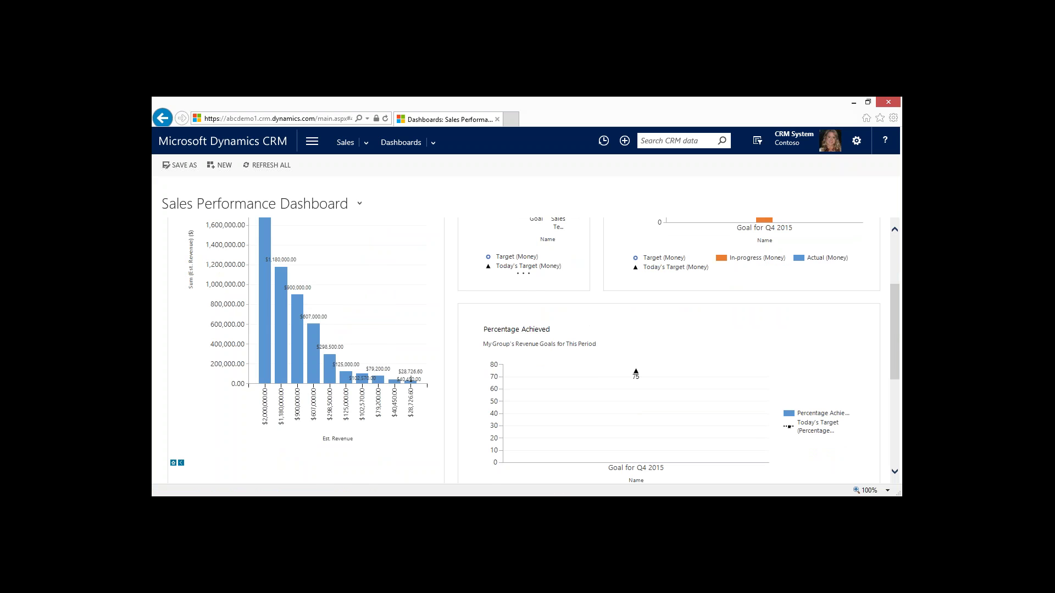
# Drill down into the $2,000,000.00 column of the 3-Propose chart by Account as a column chart.
pyautogui.scroll(1, 343, 362)
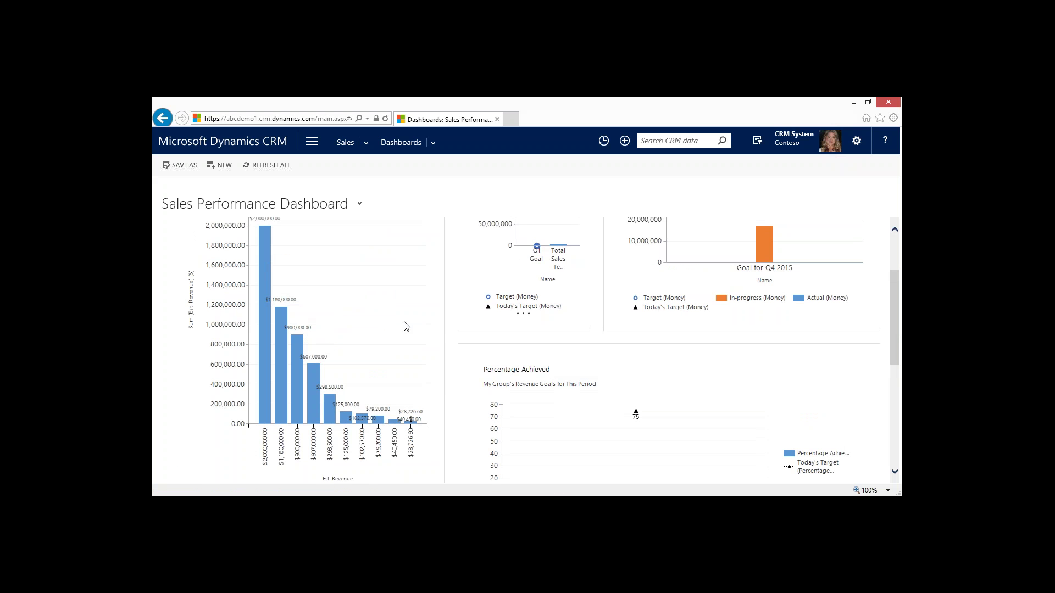
pyautogui.scroll(1, 316, 284)
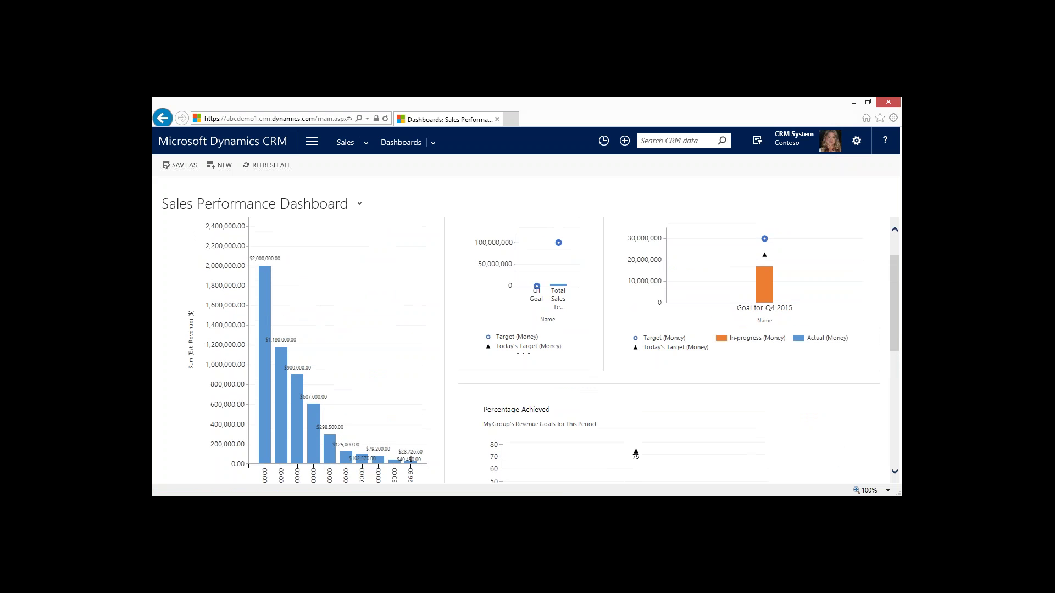
pyautogui.click(265, 286)
pyautogui.scroll(-2, 265, 285)
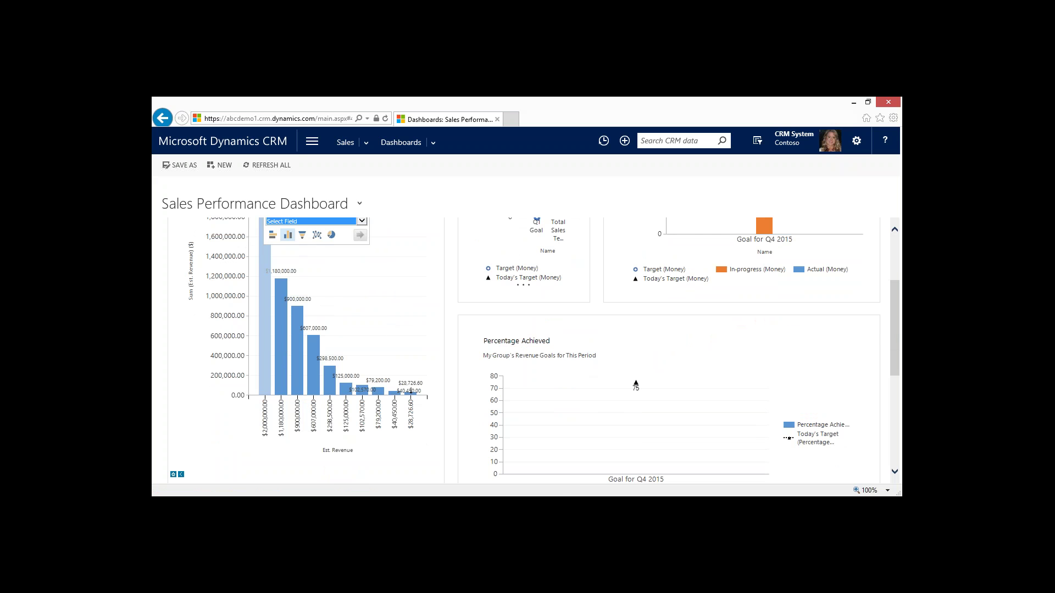
pyautogui.click(291, 221)
pyautogui.click(292, 231)
pyautogui.click(360, 235)
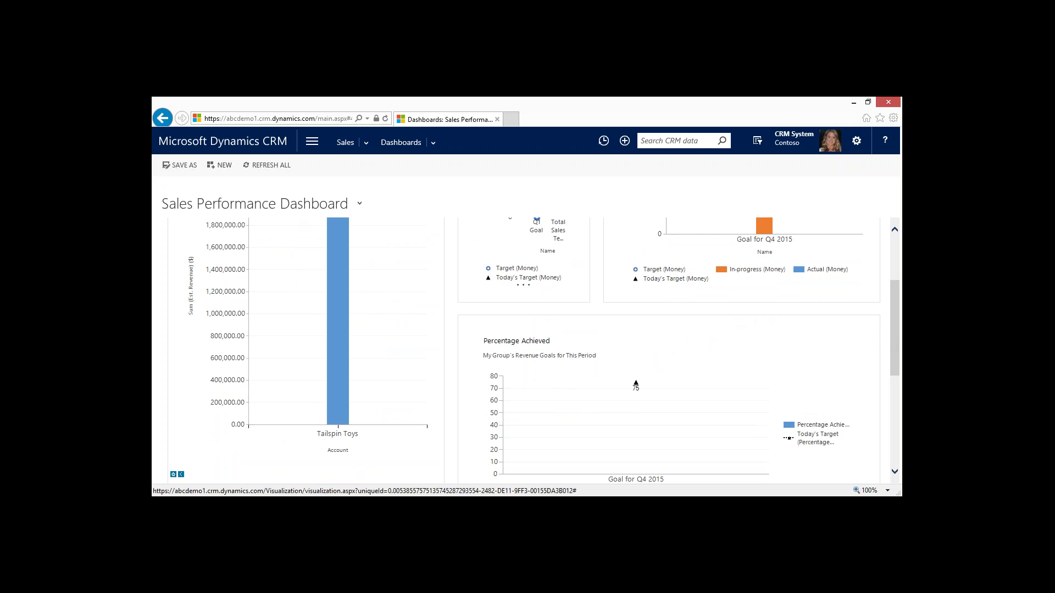
# Drill down into the Tailspin Toys column by Owner as a column chart and view the full drilldown path.
pyautogui.scroll(1, 356, 304)
pyautogui.scroll(-1, 356, 304)
pyautogui.click(338, 258)
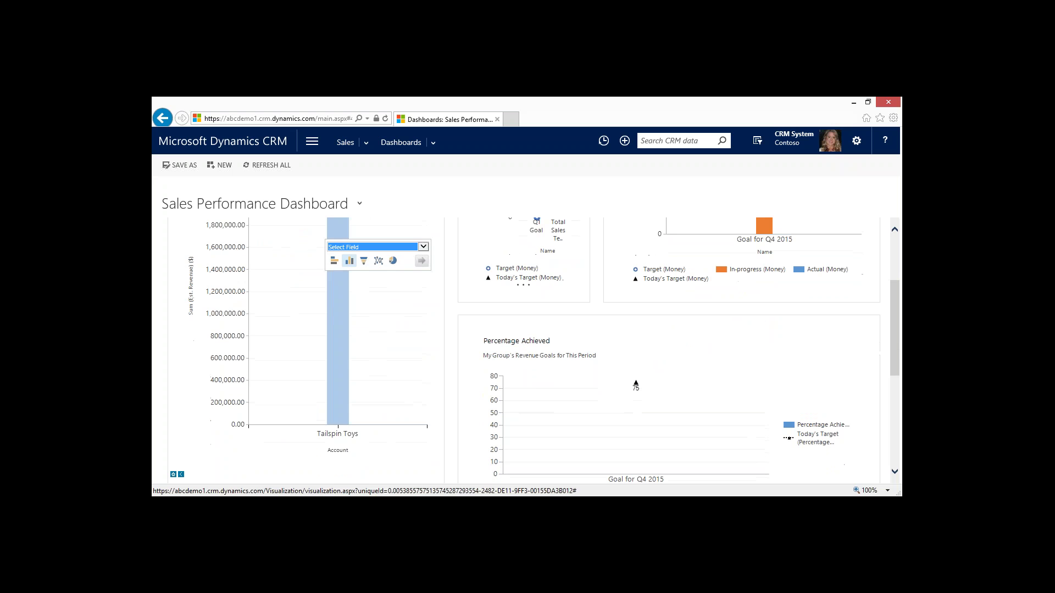
pyautogui.click(367, 249)
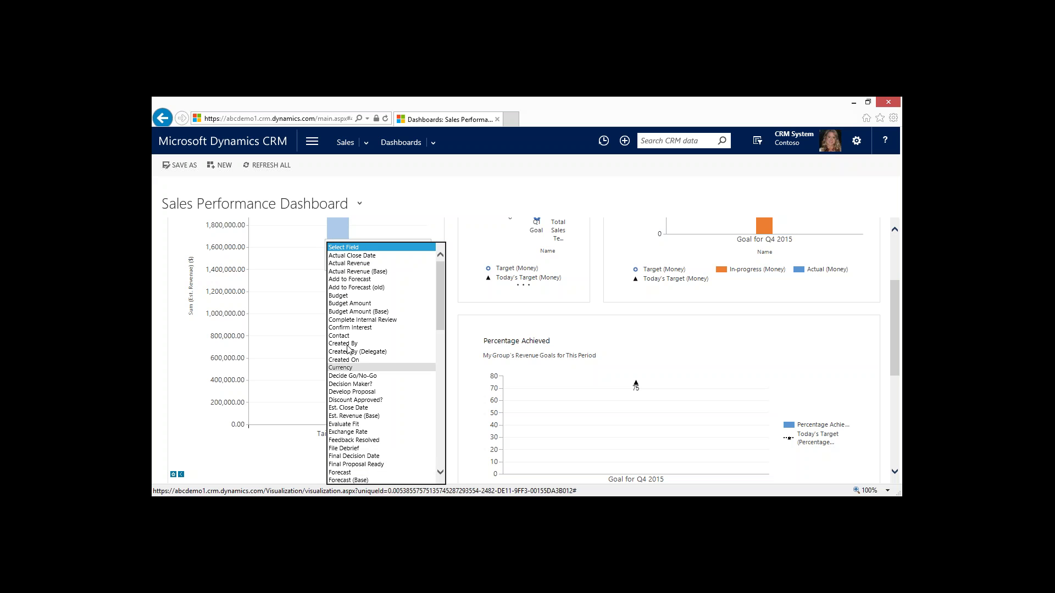
pyautogui.scroll(-4, 354, 321)
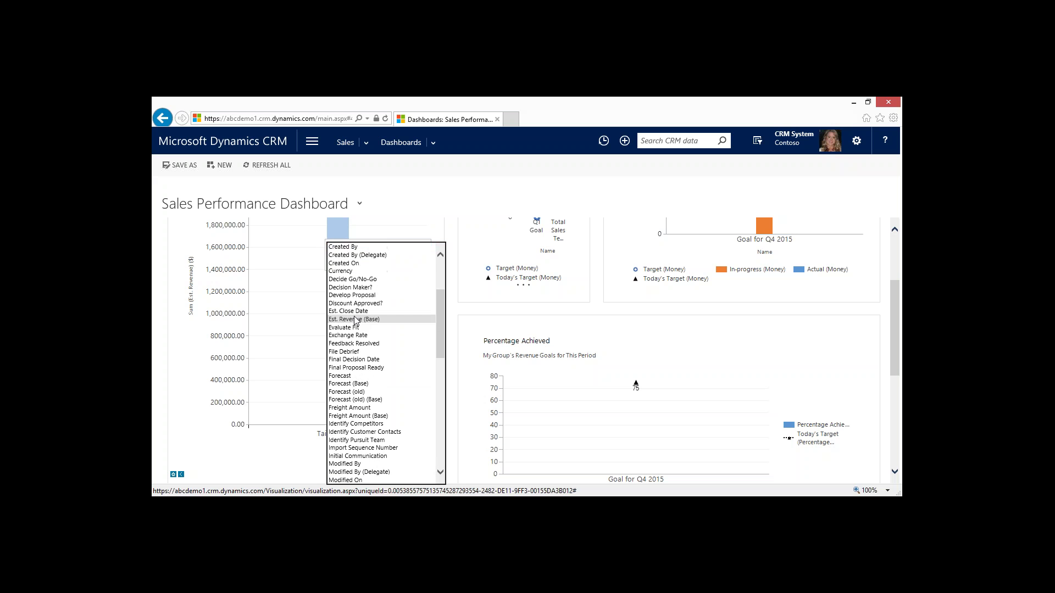
pyautogui.scroll(-2, 355, 321)
pyautogui.click(338, 440)
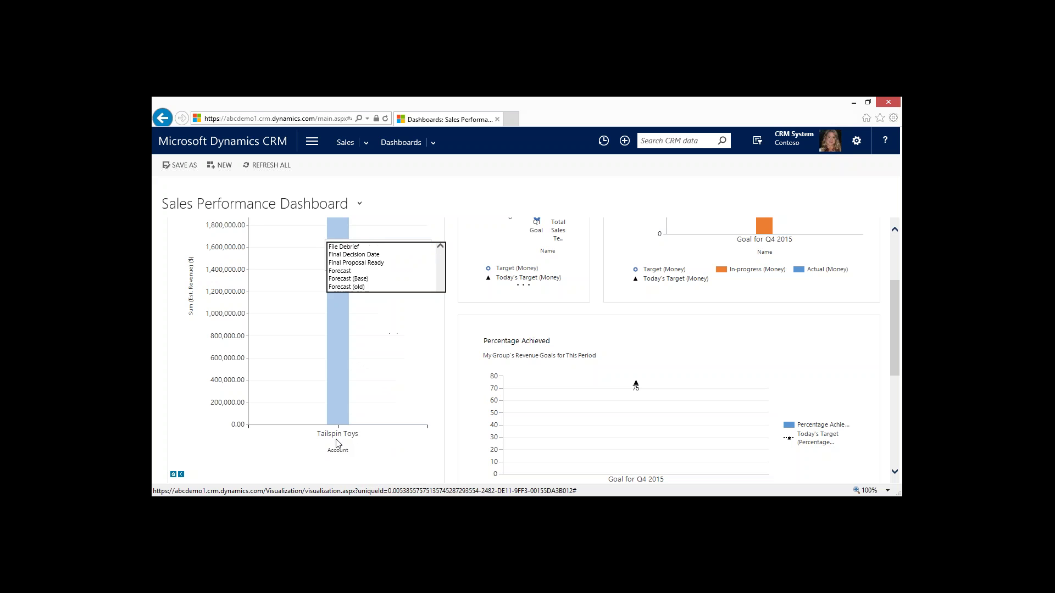
pyautogui.click(418, 262)
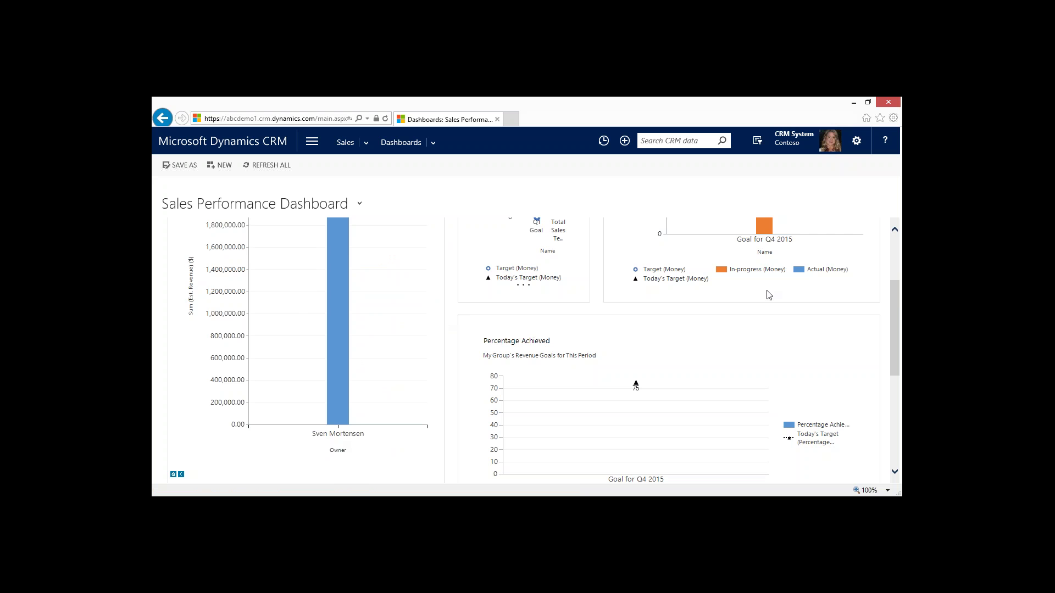
pyautogui.moveTo(898, 302); pyautogui.dragTo(899, 239)
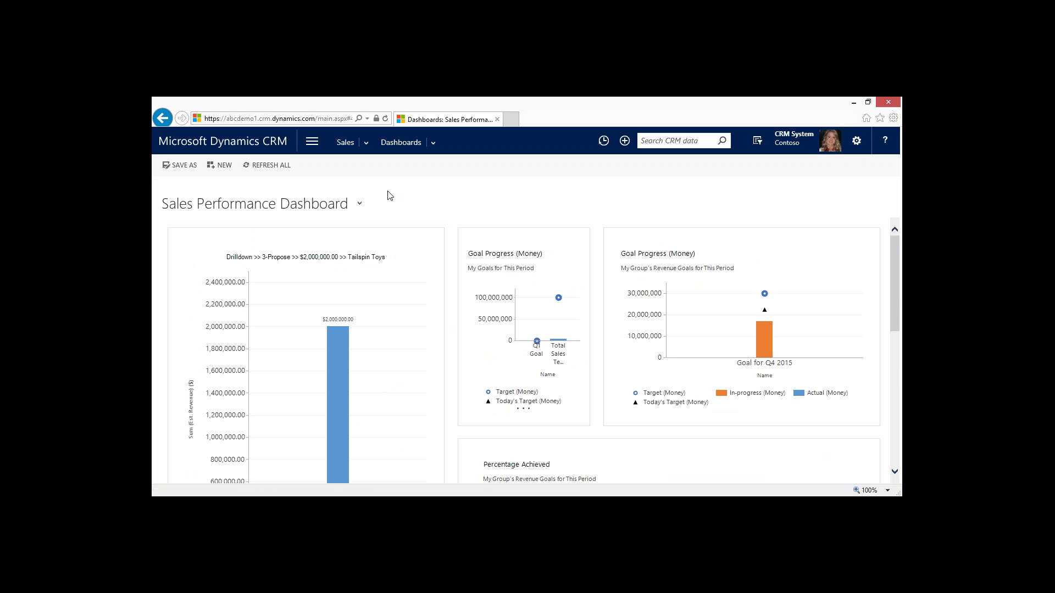
# Go to the Sales area's accounts and view the hierarchy of the A. Datum account.
pyautogui.click(365, 143)
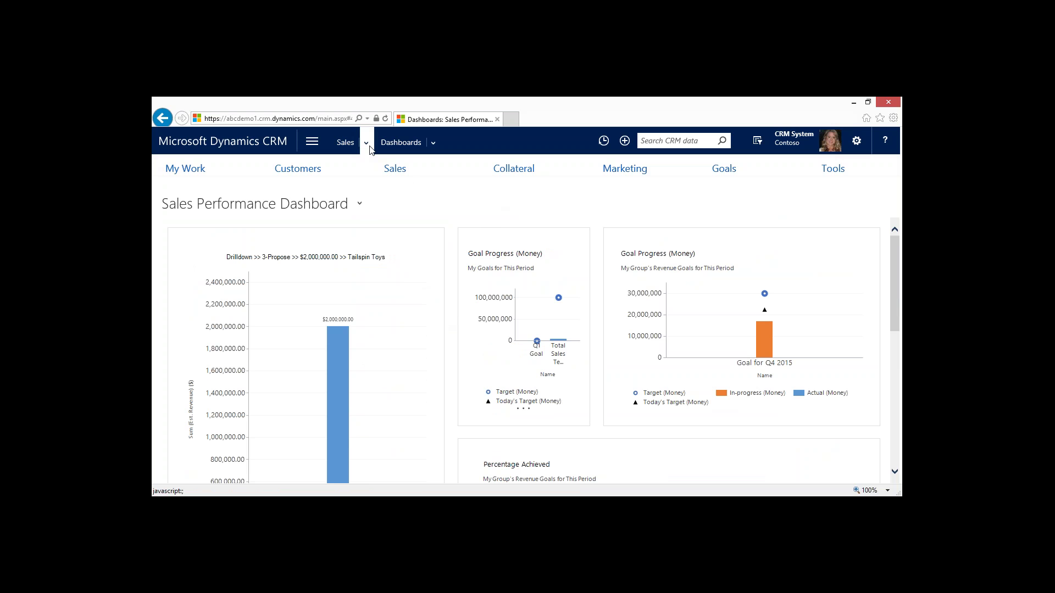
pyautogui.click(314, 191)
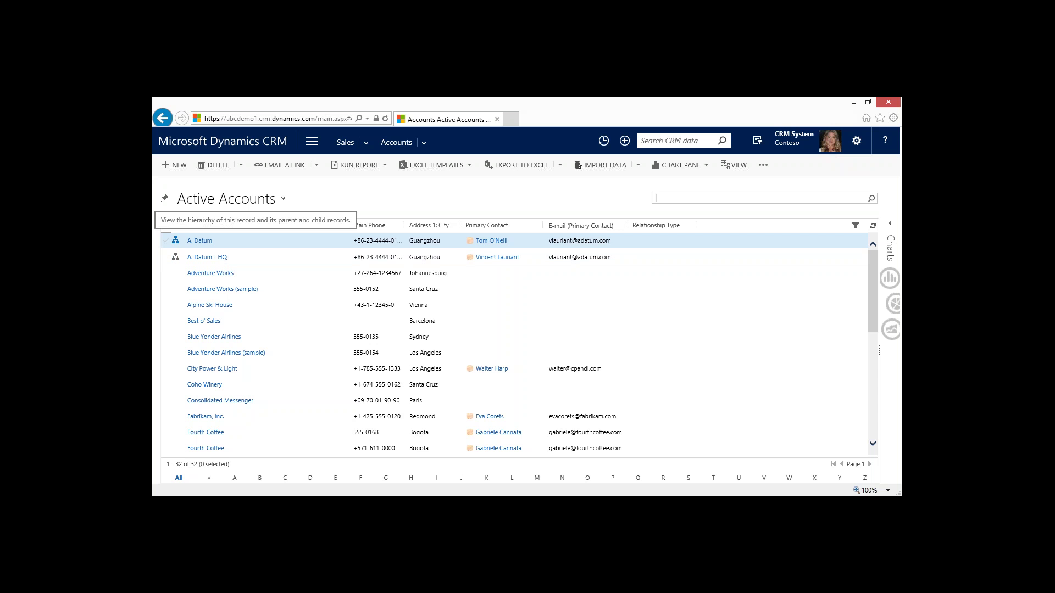
pyautogui.click(175, 241)
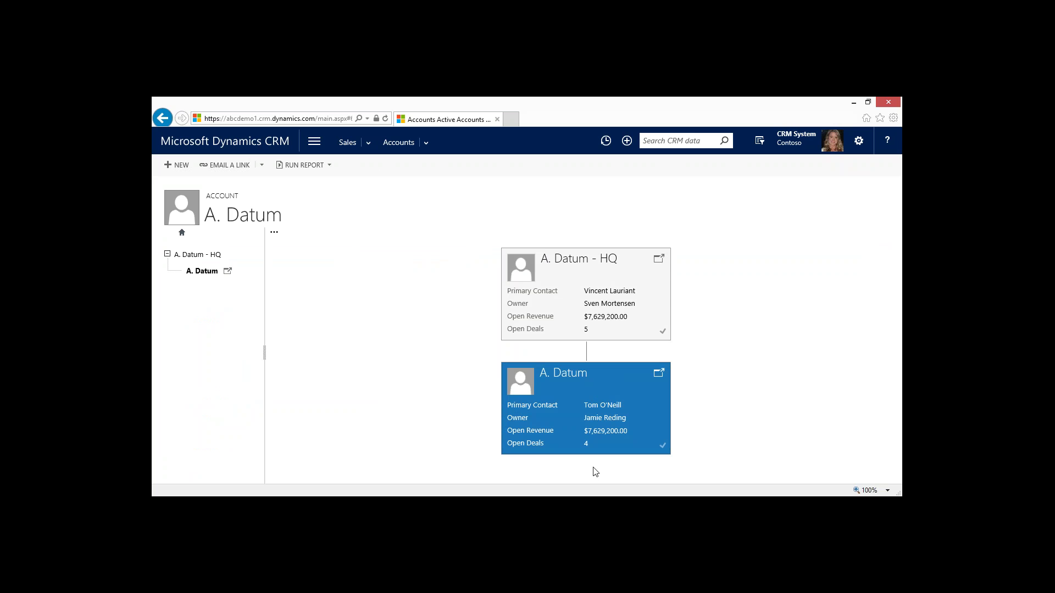
# Return to the Active Accounts list and open the Margie's Travel account.
pyautogui.click(163, 118)
pyautogui.scroll(-3, 316, 321)
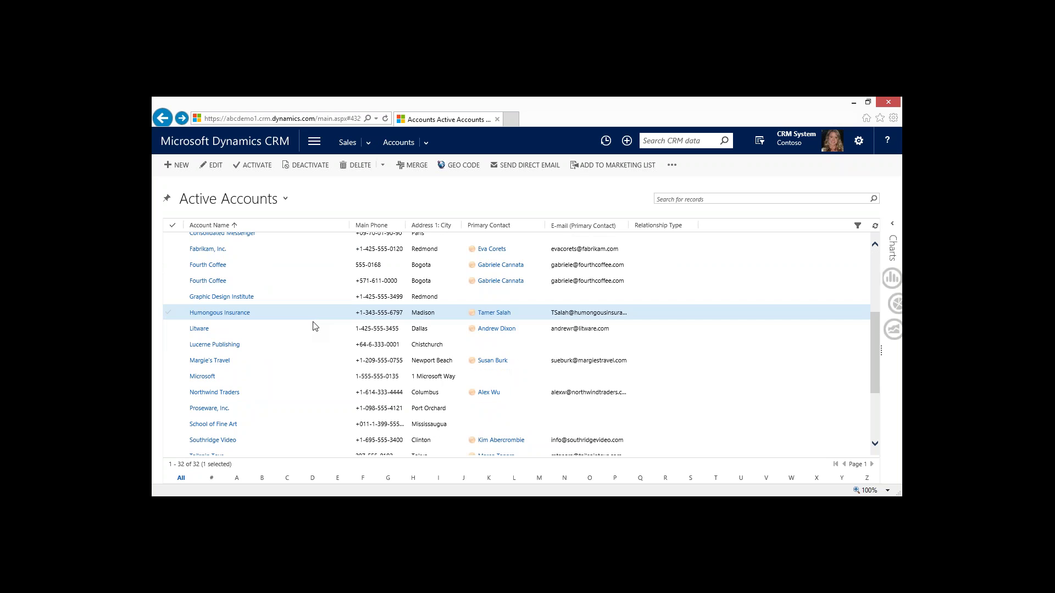
pyautogui.scroll(-1, 315, 326)
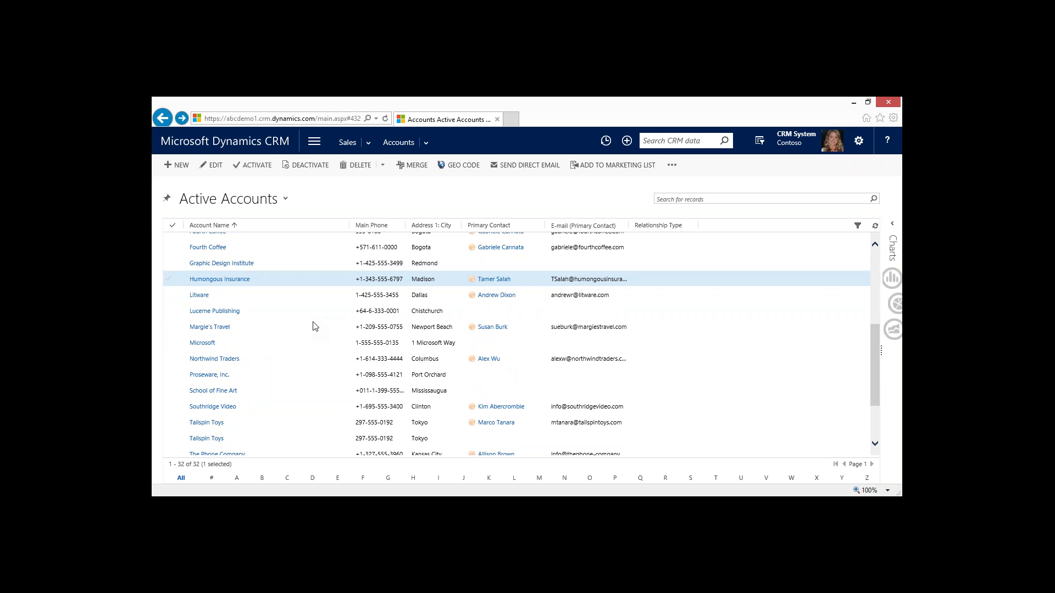
pyautogui.click(289, 328)
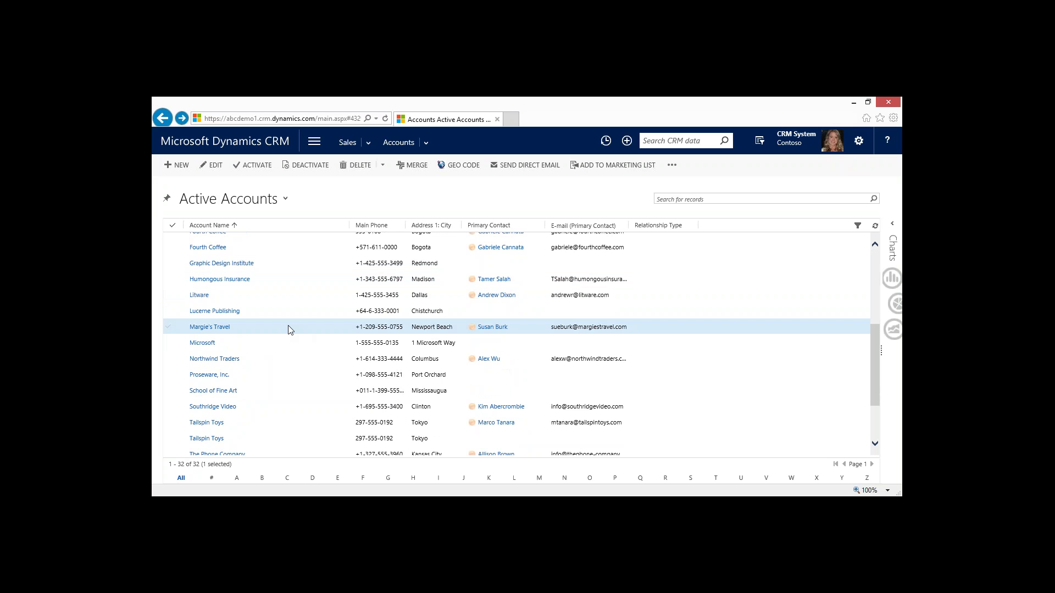
pyautogui.click(246, 325)
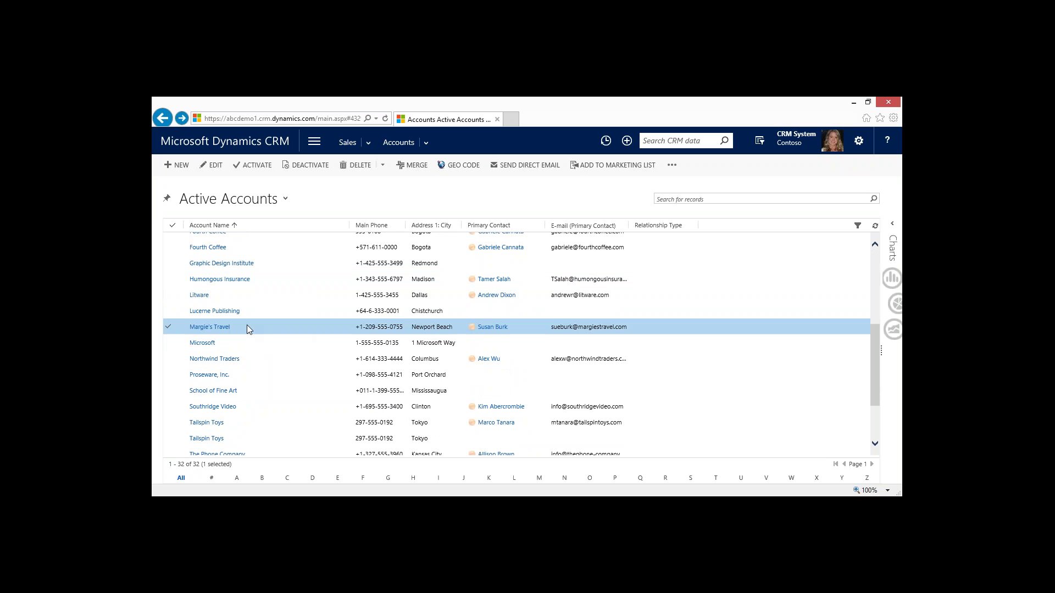
pyautogui.doubleClick(246, 325)
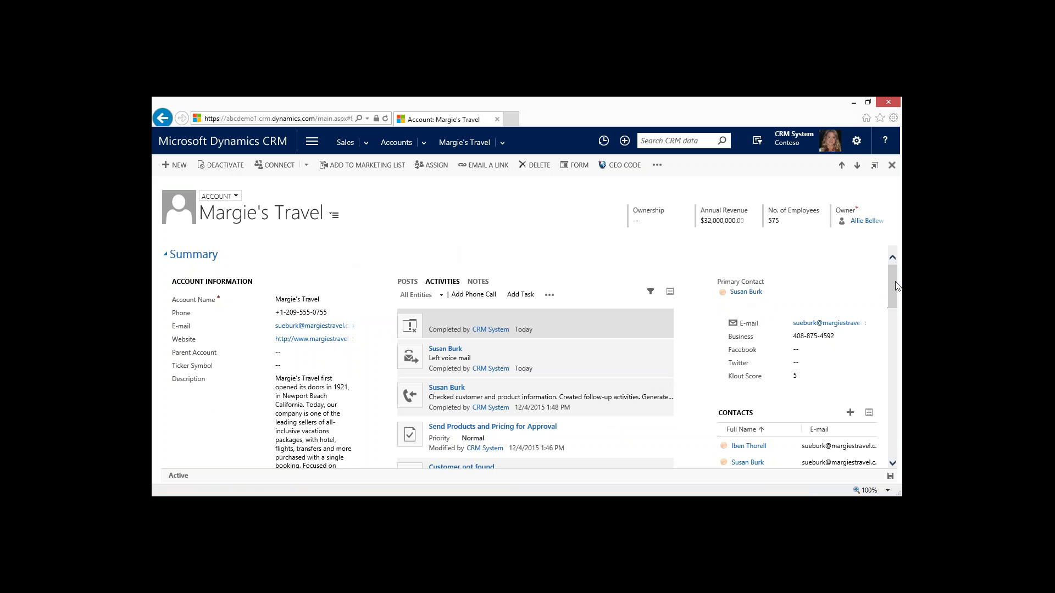
# Look through the account's activities, contacts, insights and recent opportunities, and open its Outdoor Equipment opportunity.
pyautogui.moveTo(894, 281); pyautogui.dragTo(890, 308)
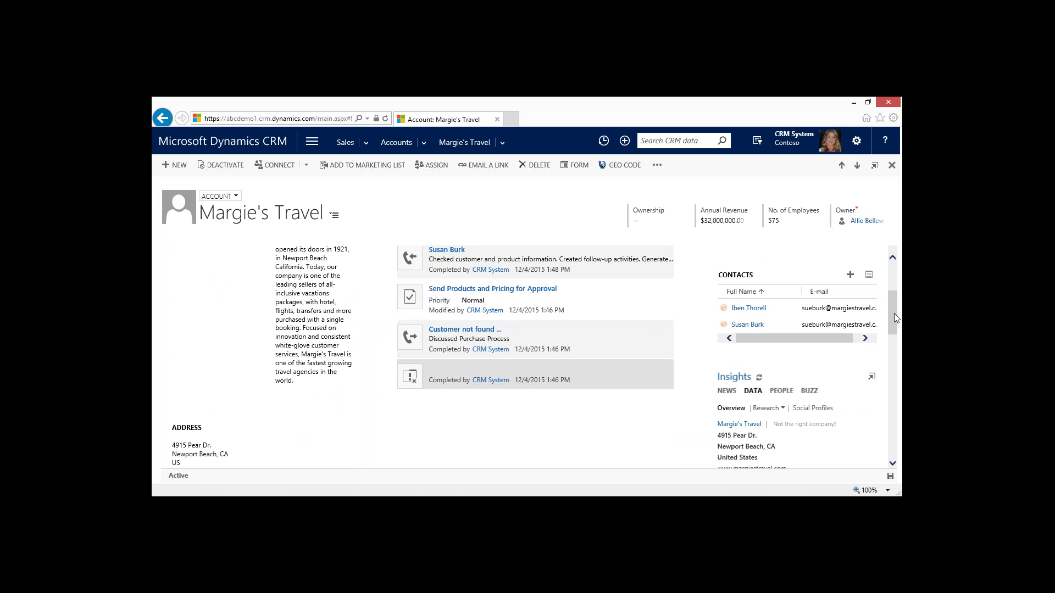
pyautogui.moveTo(892, 308); pyautogui.dragTo(890, 328)
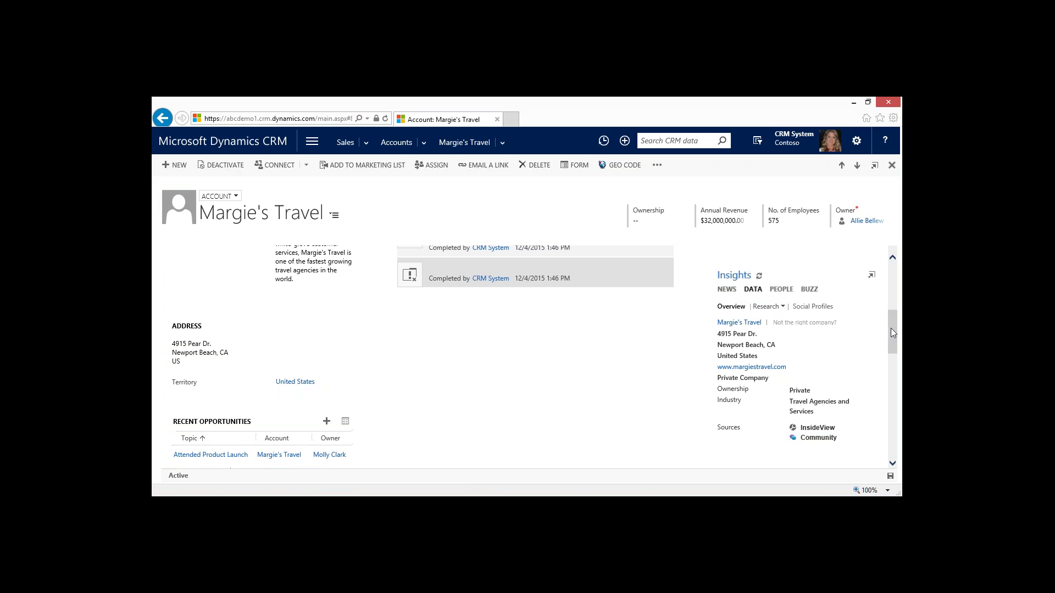
pyautogui.moveTo(892, 328); pyautogui.dragTo(897, 363)
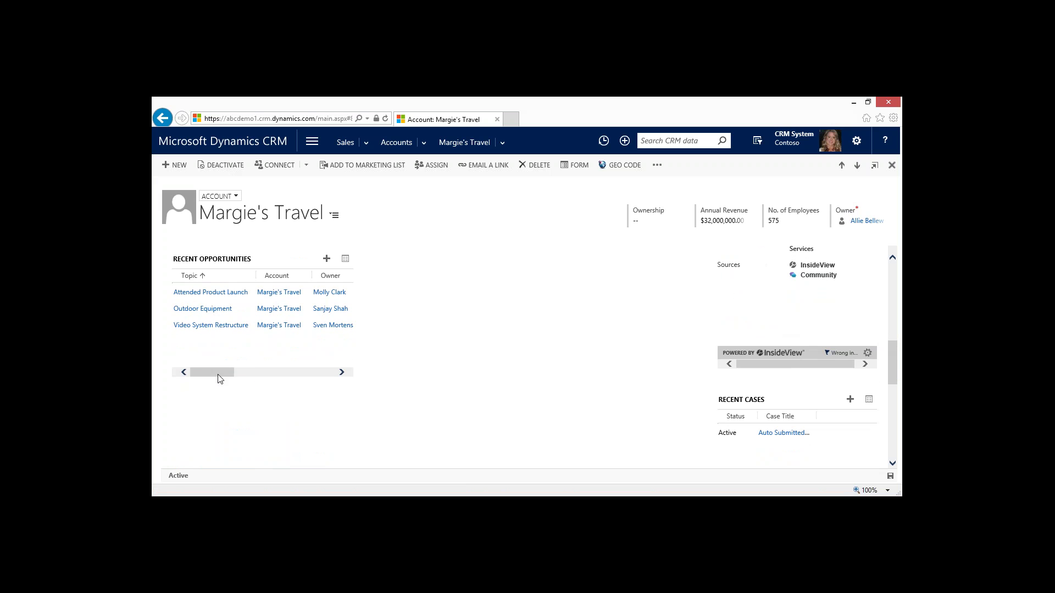
pyautogui.moveTo(220, 376); pyautogui.dragTo(188, 392)
pyautogui.scroll(-1, 892, 358)
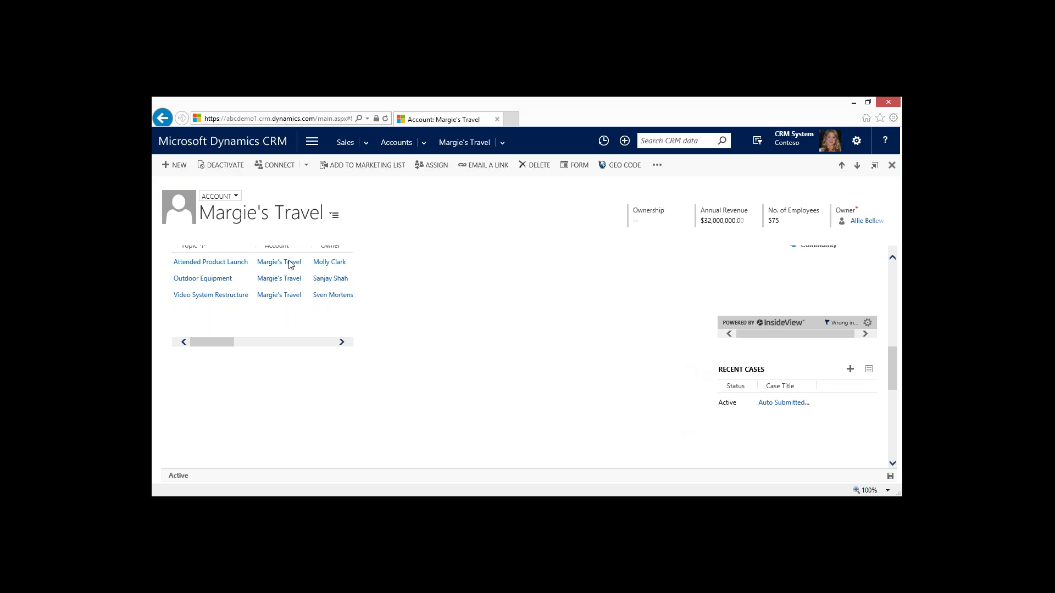
pyautogui.click(229, 279)
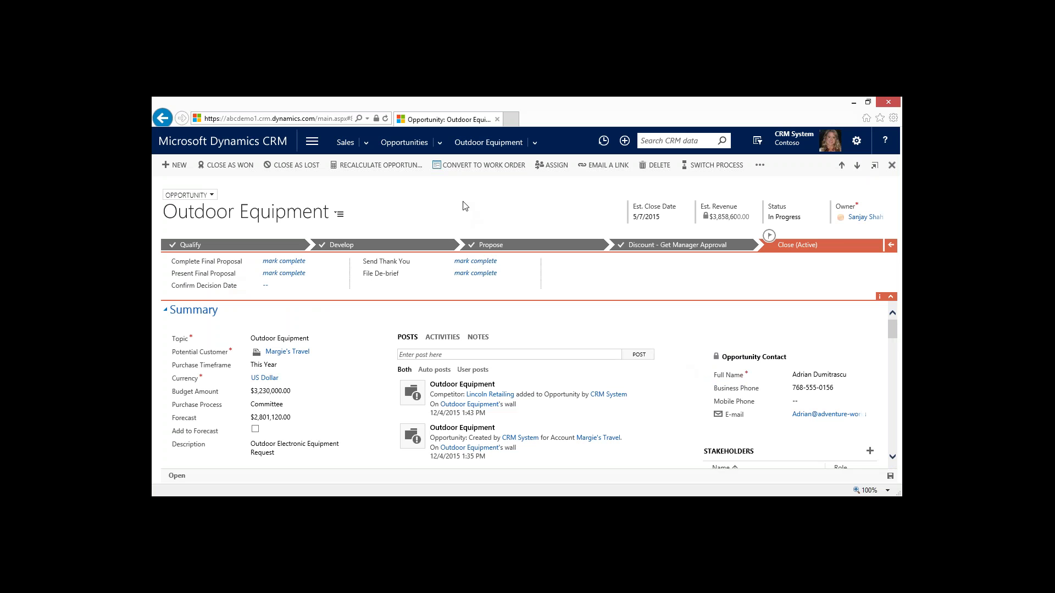
# Set the Outdoor Equipment opportunity's estimated close date to 12/31/2015.
pyautogui.click(670, 220)
pyautogui.click(678, 216)
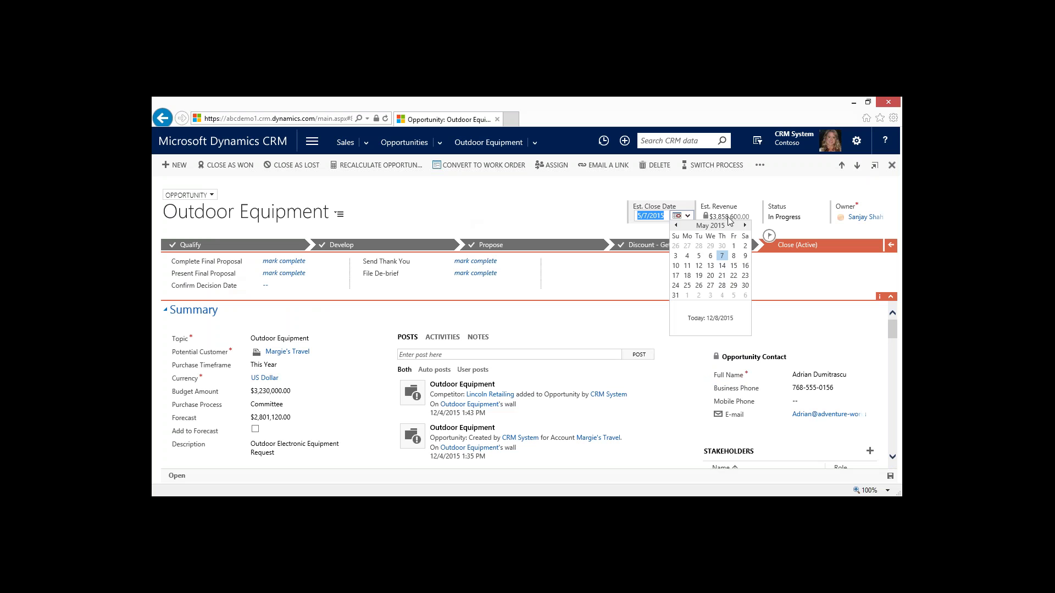
pyautogui.click(744, 226)
pyautogui.click(744, 226)
pyautogui.click(745, 225)
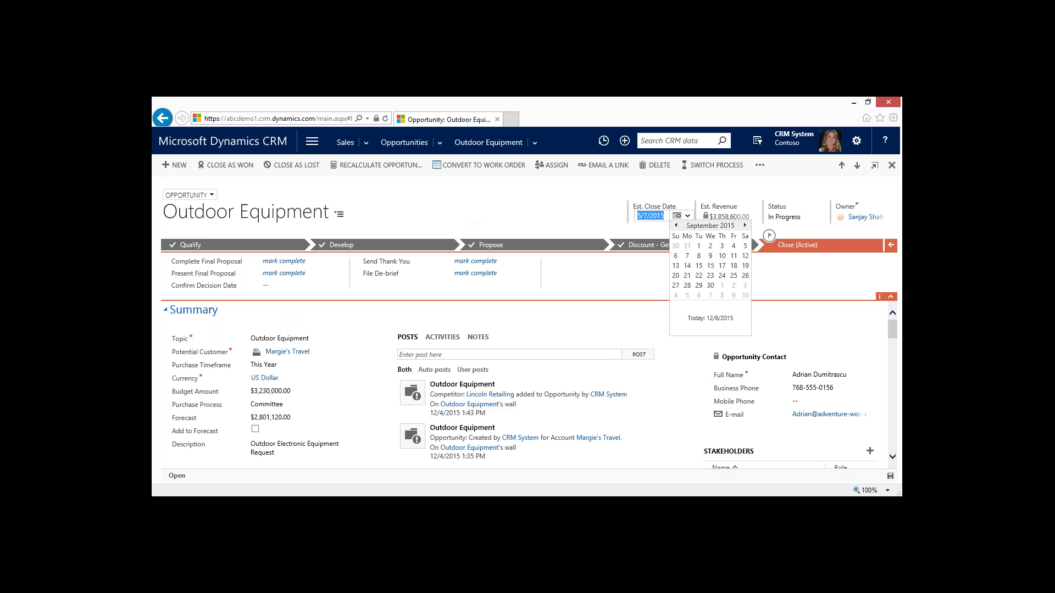
pyautogui.click(745, 226)
pyautogui.click(745, 225)
pyautogui.click(744, 226)
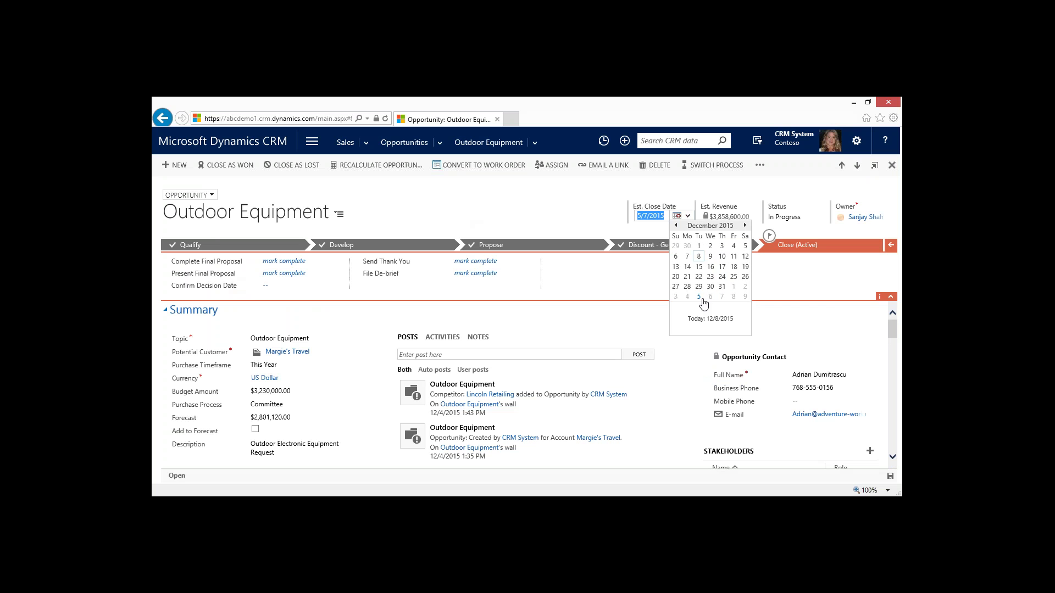
pyautogui.click(722, 286)
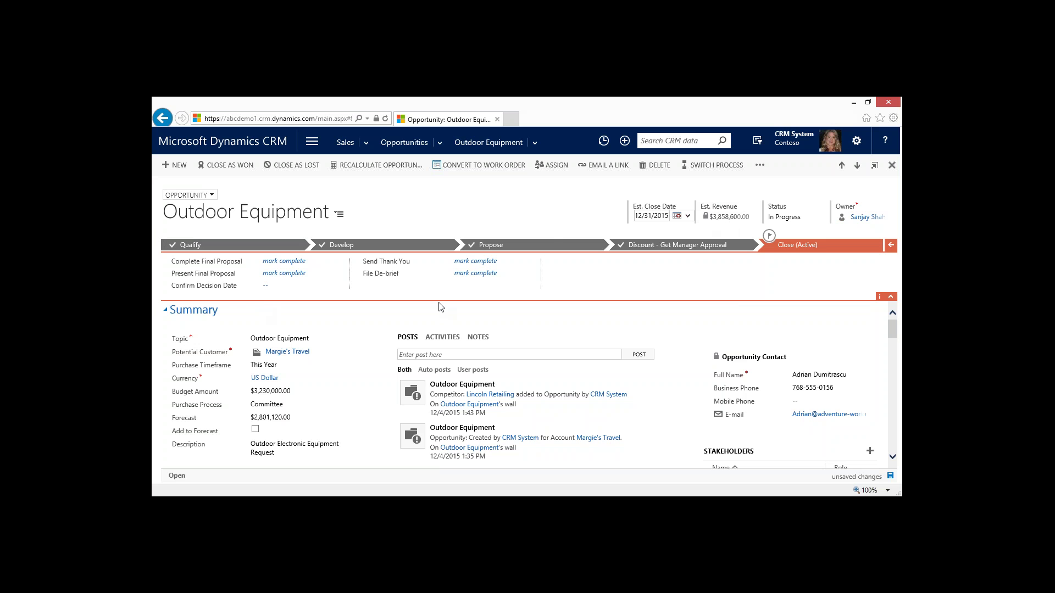
# Show the Propose stage's details and mark the opportunity as added to the forecast.
pyautogui.click(684, 249)
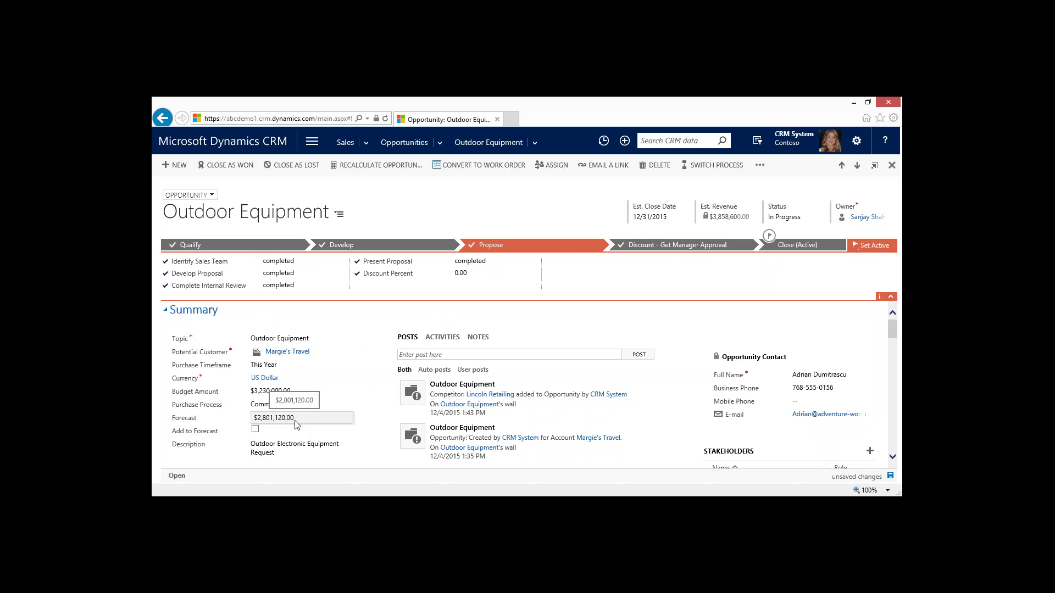
pyautogui.click(255, 429)
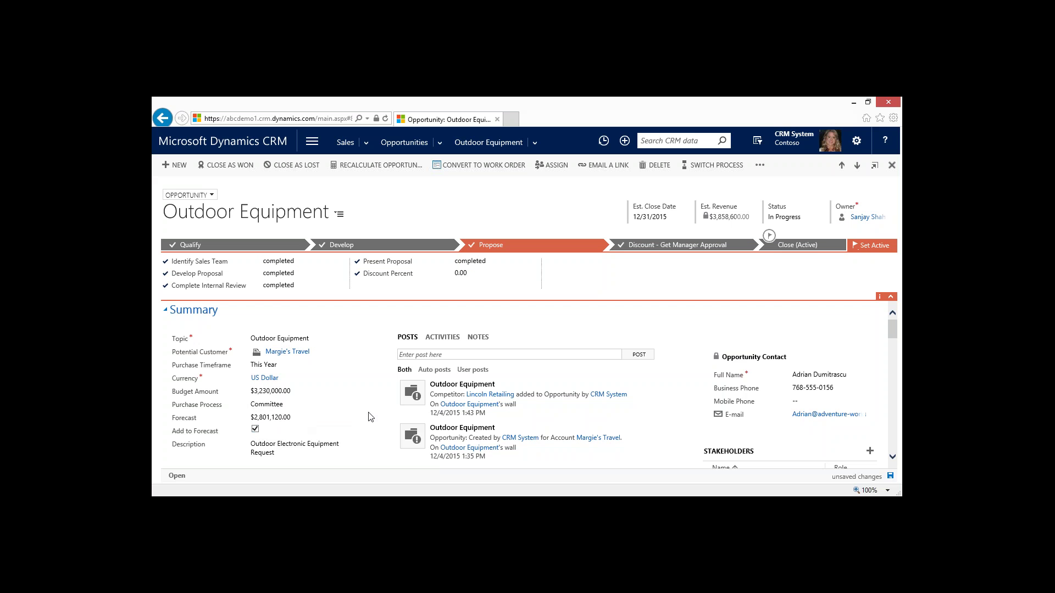
# Review the opportunity's probability, sales stage, stakeholders, customer need, competitors and insights.
pyautogui.scroll(-2, 369, 417)
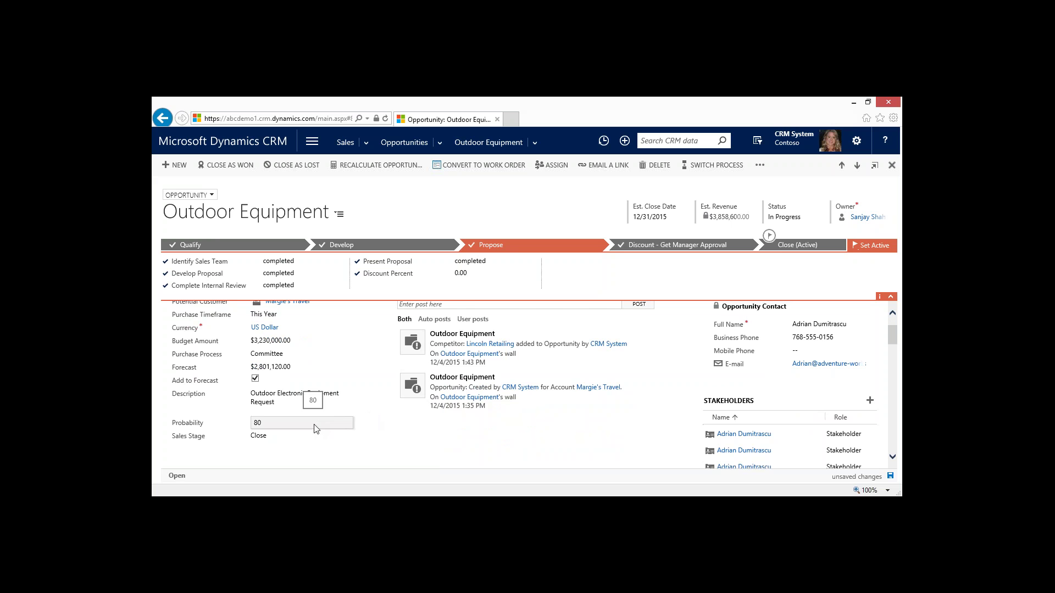
pyautogui.scroll(-3, 372, 397)
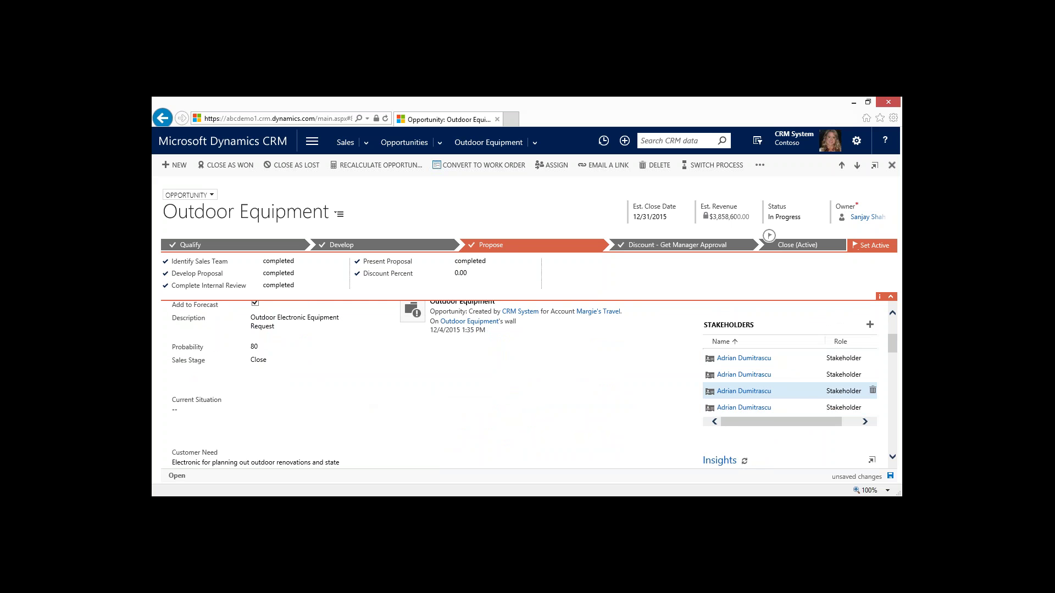
pyautogui.scroll(1, 793, 394)
pyautogui.scroll(3, 793, 394)
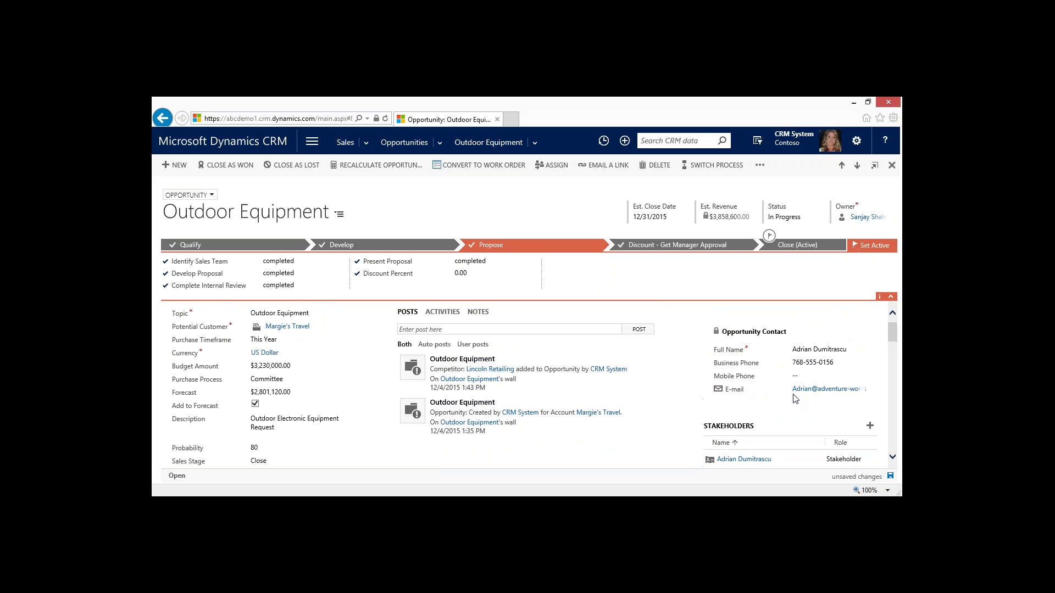
pyautogui.scroll(-4, 637, 406)
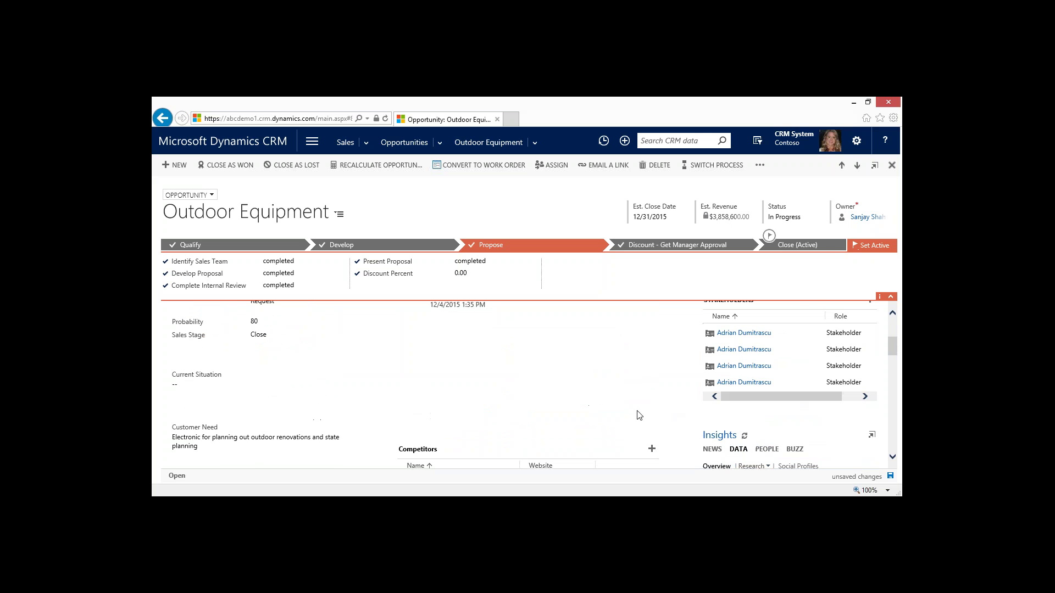
pyautogui.scroll(-2, 639, 415)
pyautogui.scroll(-1, 637, 415)
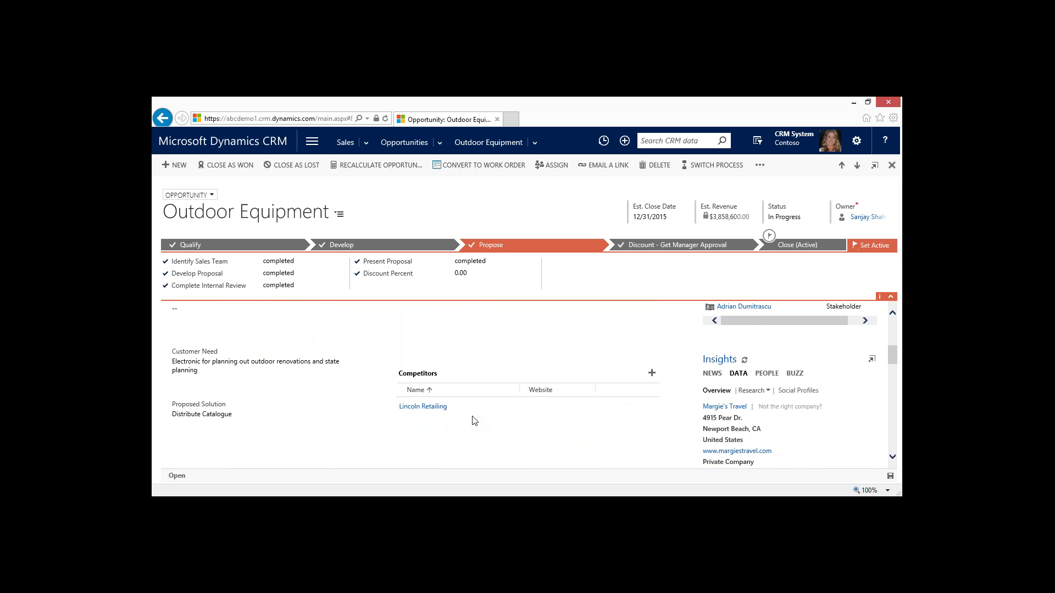
pyautogui.scroll(-4, 475, 421)
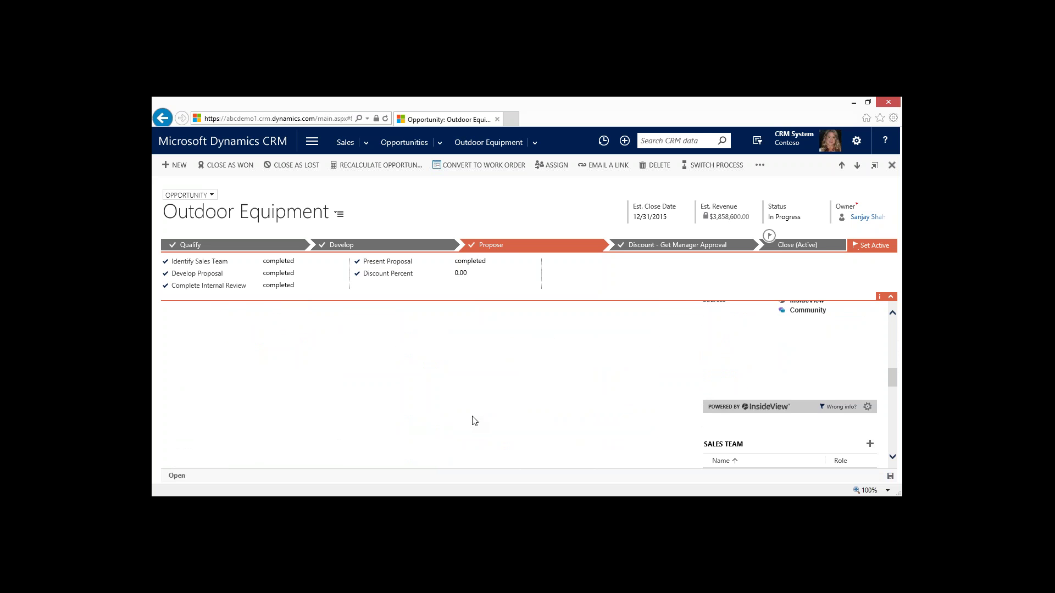
# Set the quantity of the Carbon Fiber 3D Printer 20" in the opportunity's product line items to 220.
pyautogui.scroll(-5, 475, 420)
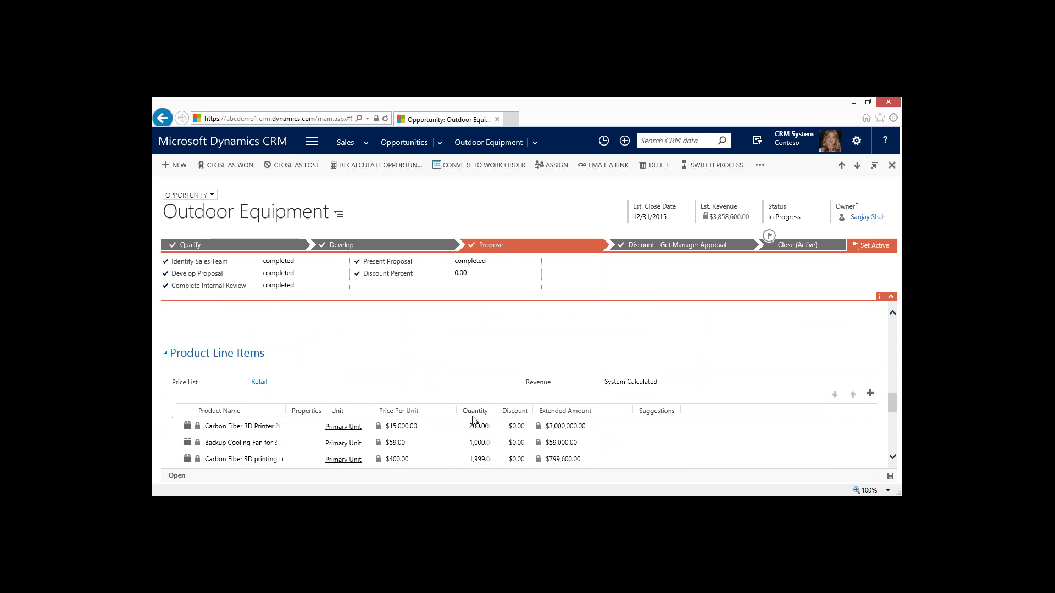
pyautogui.scroll(-1, 472, 420)
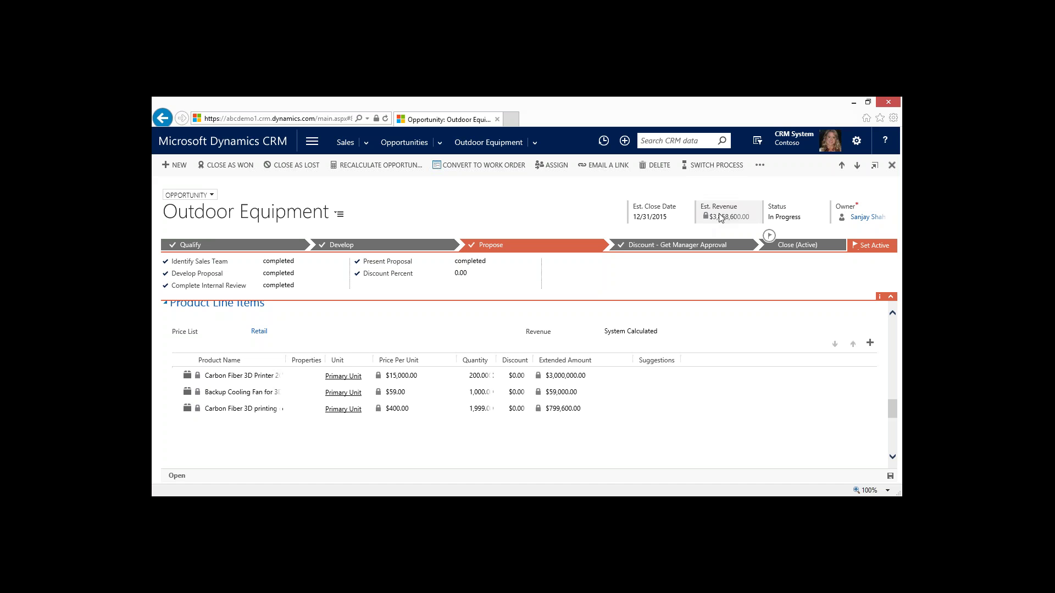
pyautogui.click(272, 413)
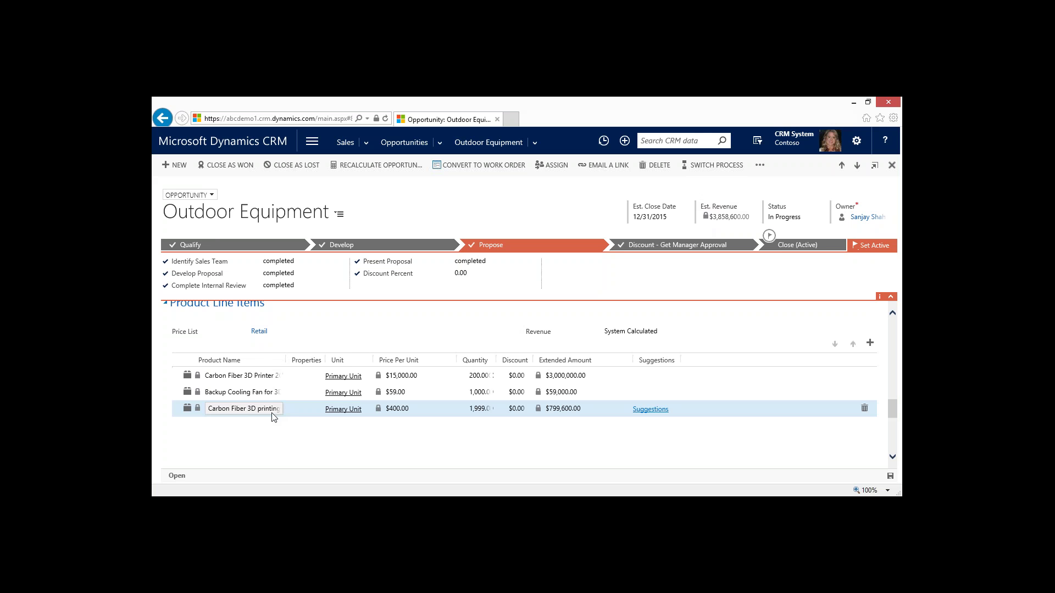
pyautogui.click(428, 376)
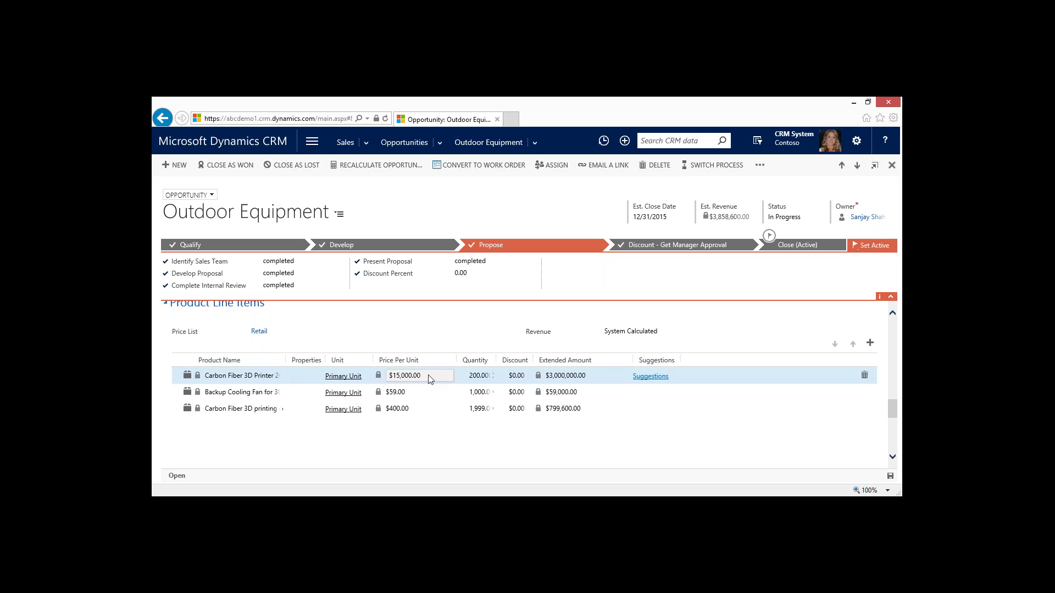
pyautogui.write('220')
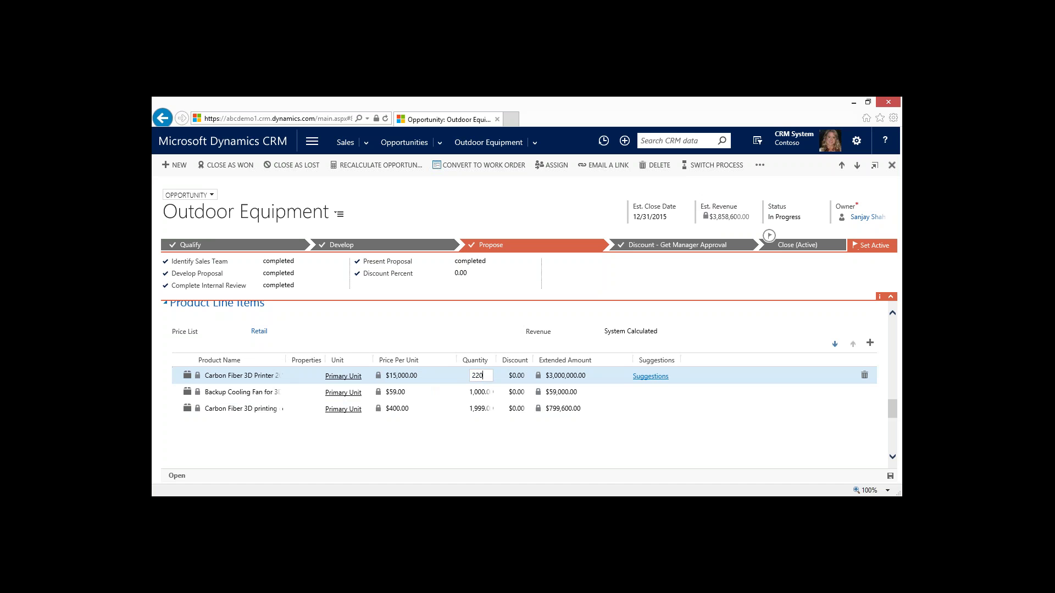
pyautogui.press('Tab')
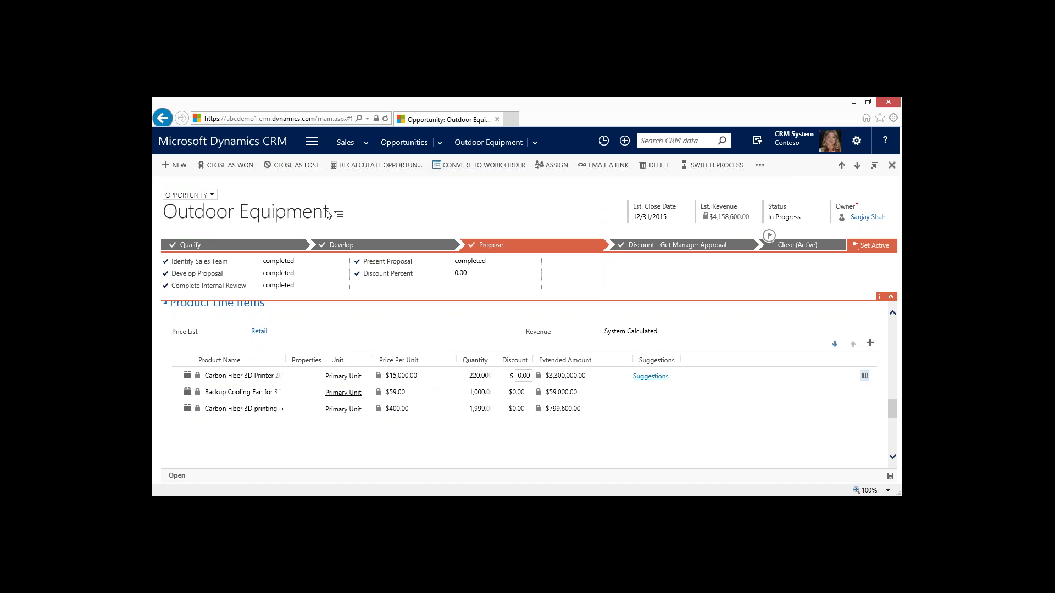
# Set the Propose stage's discount percent to 10 and mark the discount manager approval as Yes.
pyautogui.click(472, 274)
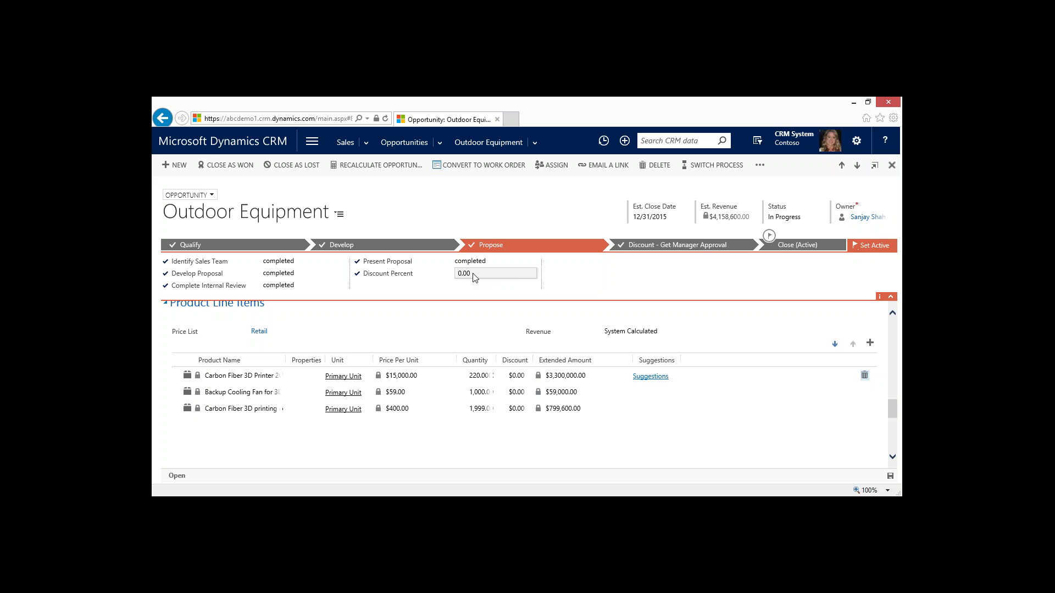
pyautogui.write('10')
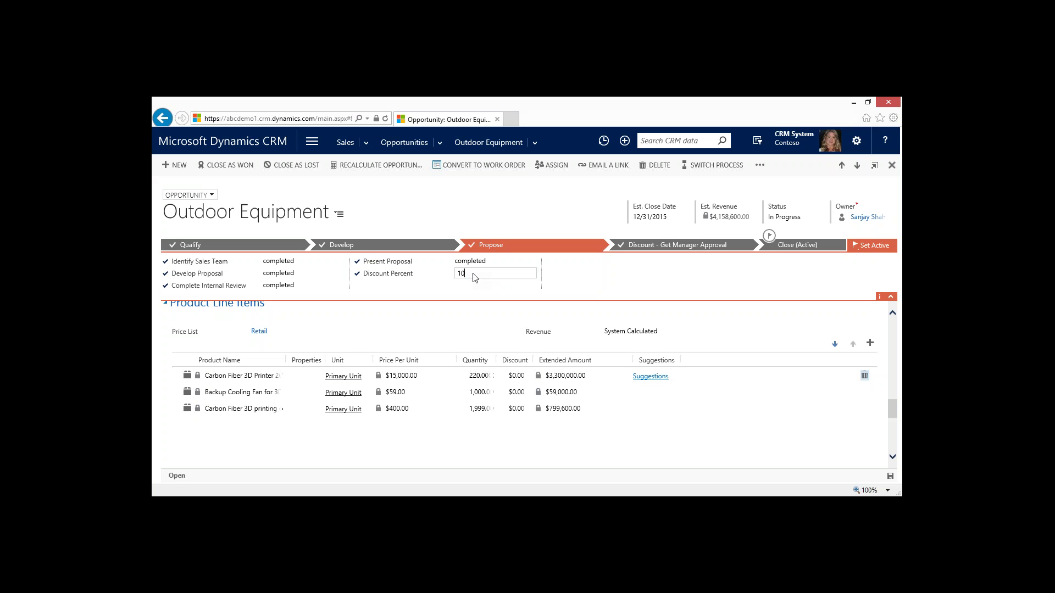
pyautogui.press('Tab')
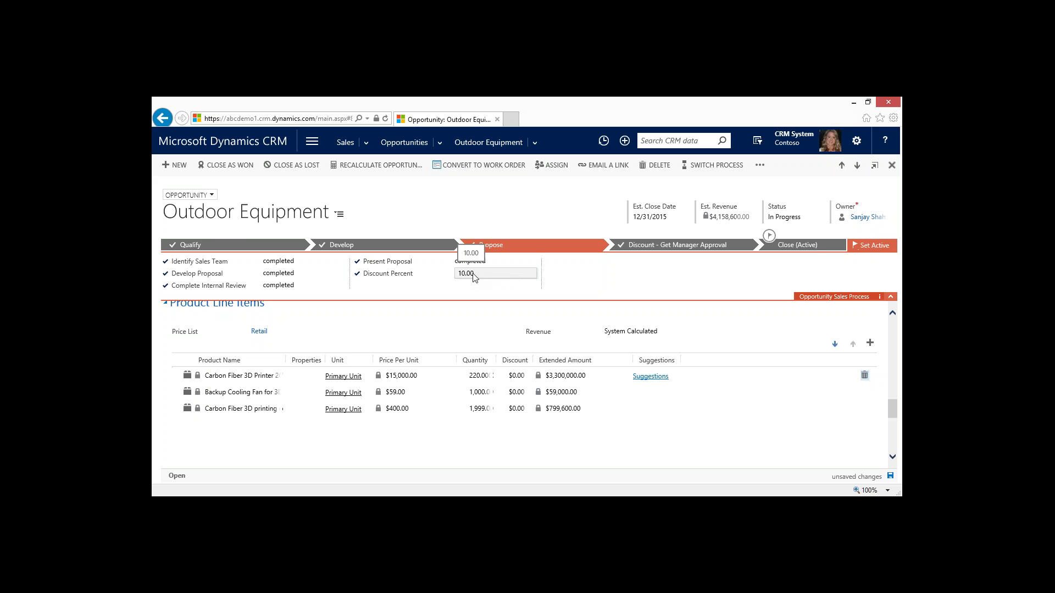
pyautogui.click(650, 246)
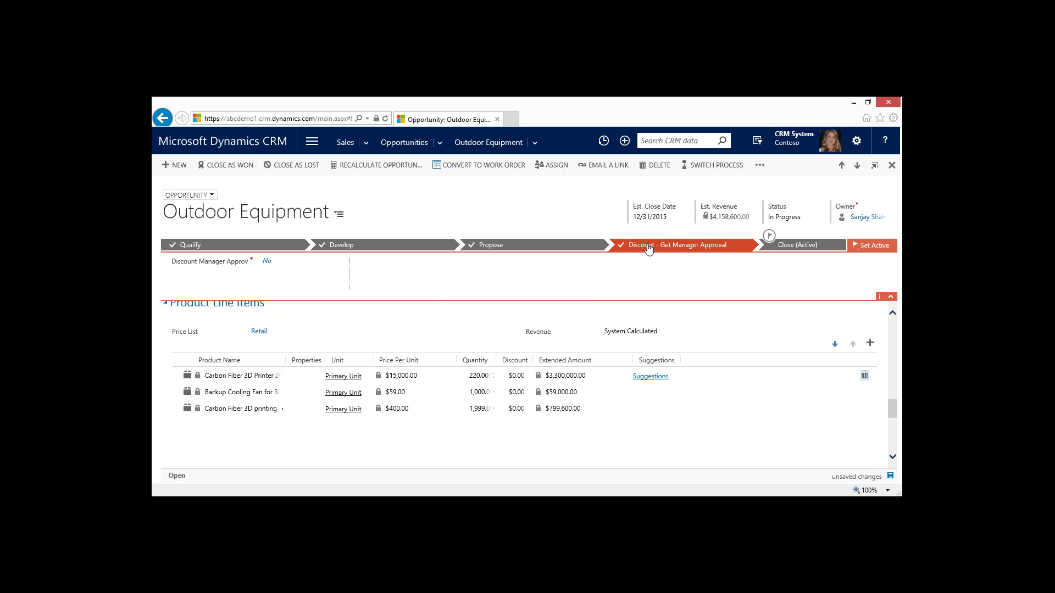
pyautogui.click(277, 267)
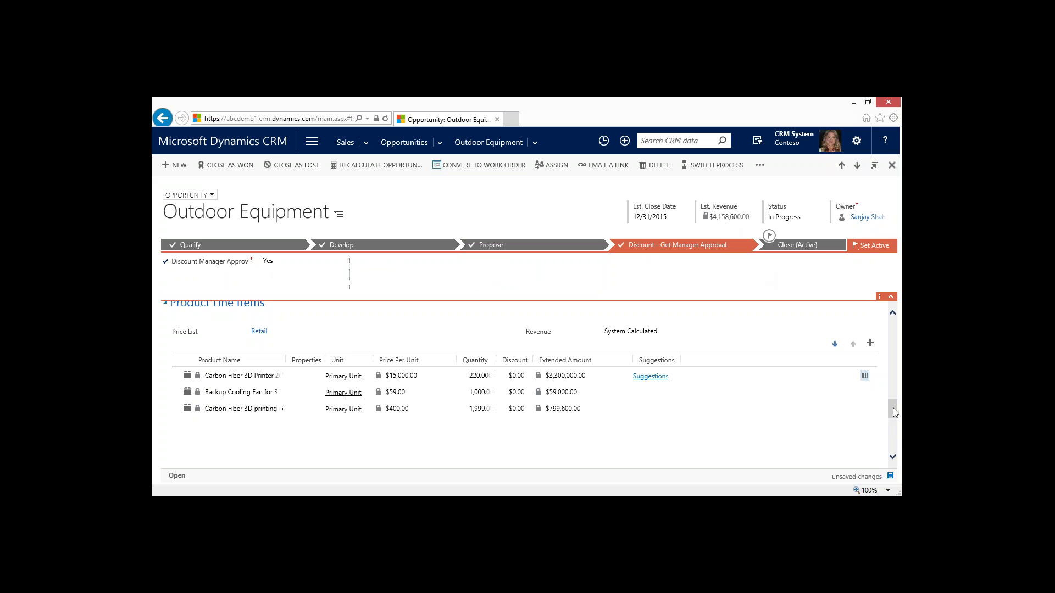
# Review the Carbon Fiber 3D Printer 20" product suggestions and the opportunity's quotes.
pyautogui.click(651, 377)
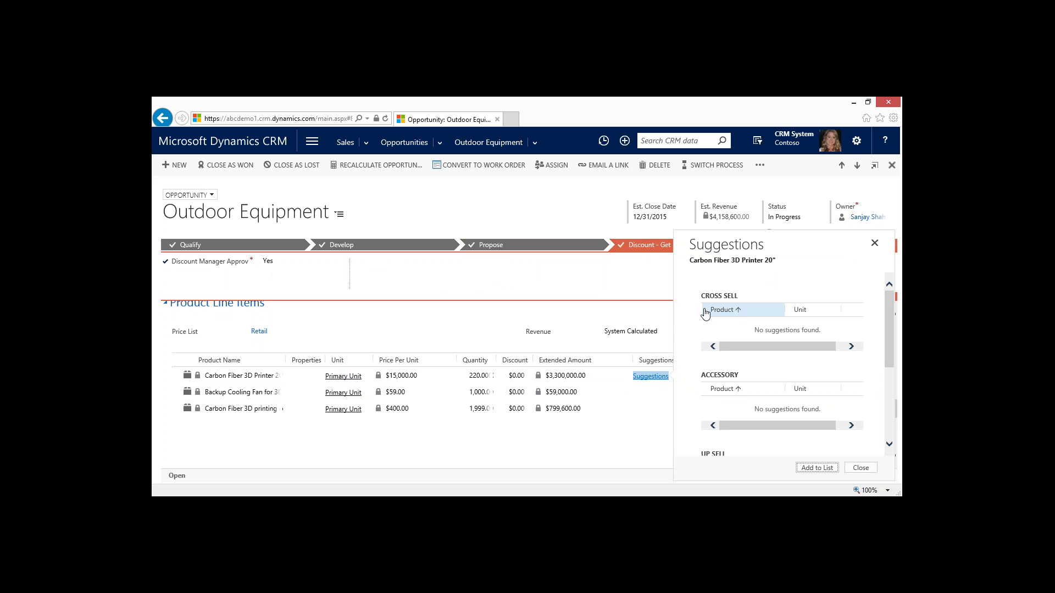
pyautogui.moveTo(891, 304); pyautogui.dragTo(891, 369)
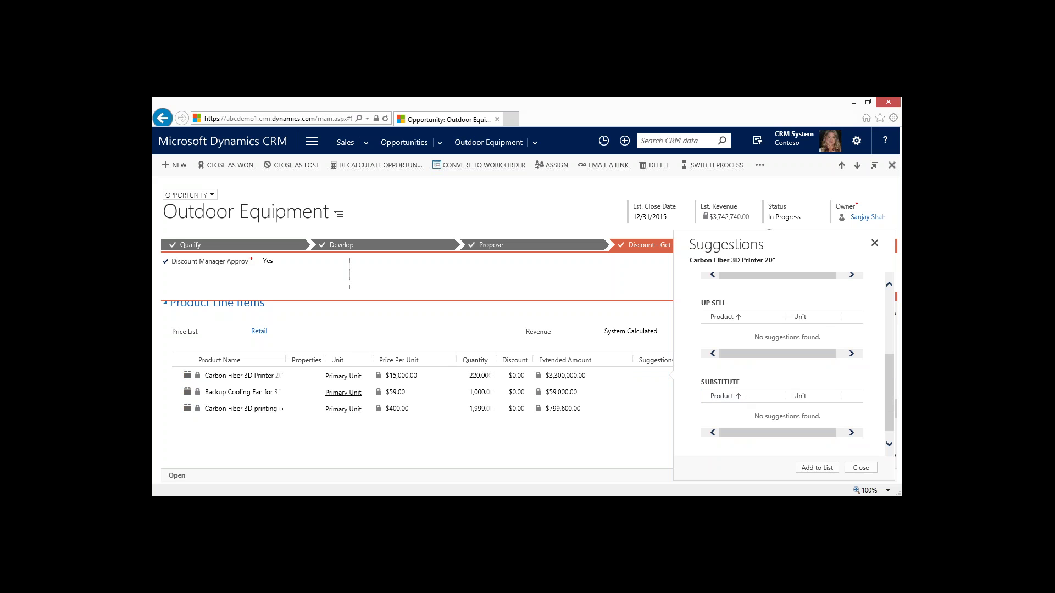
pyautogui.click(875, 244)
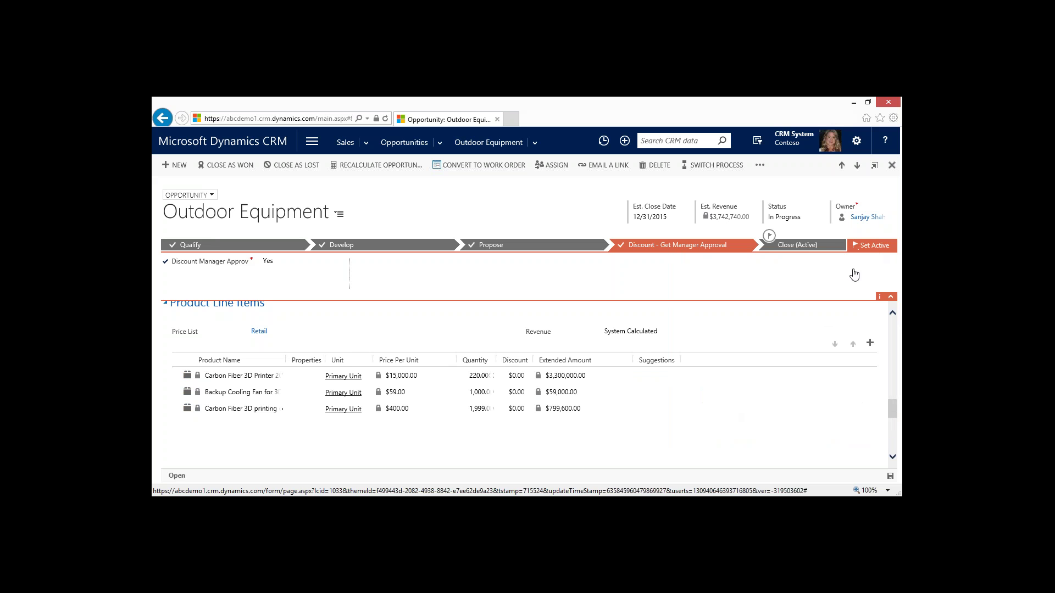
pyautogui.moveTo(894, 408); pyautogui.dragTo(889, 441)
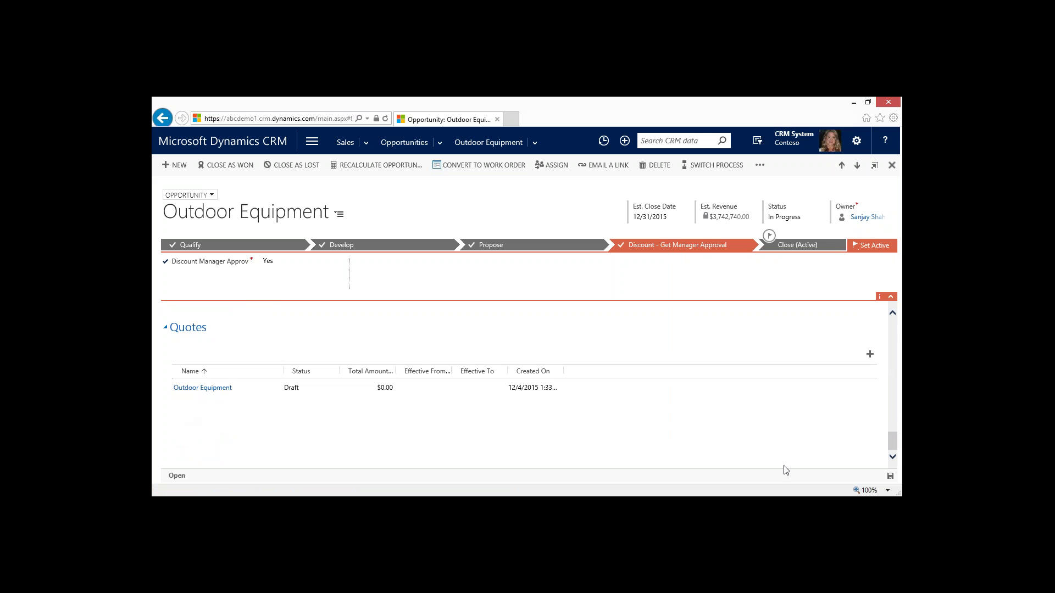
pyautogui.moveTo(892, 441); pyautogui.dragTo(894, 318)
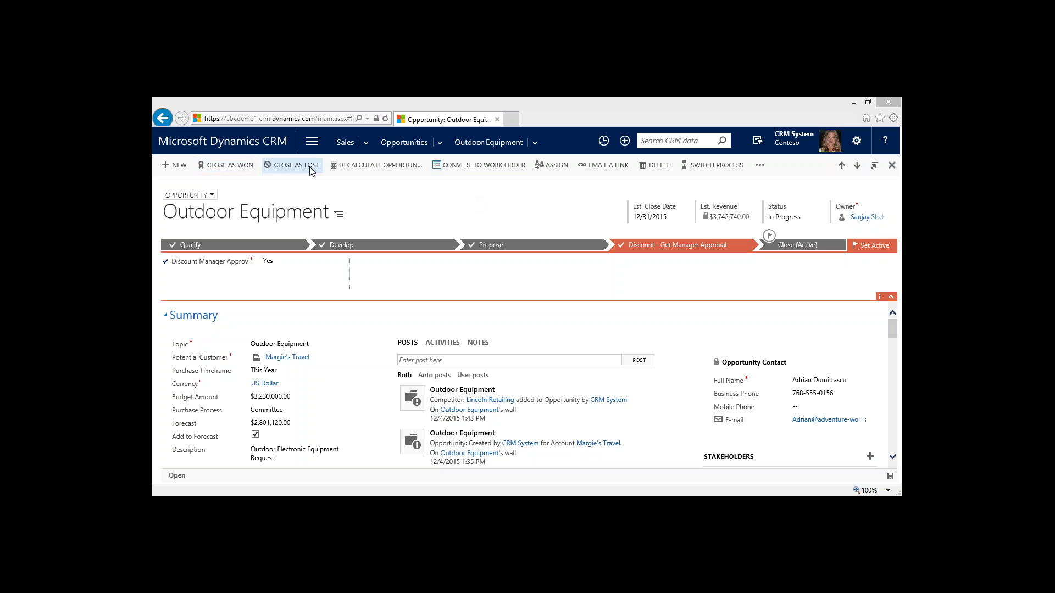
# Try to close the Outdoor Equipment opportunity as won, and leave the closing form.
pyautogui.click(223, 166)
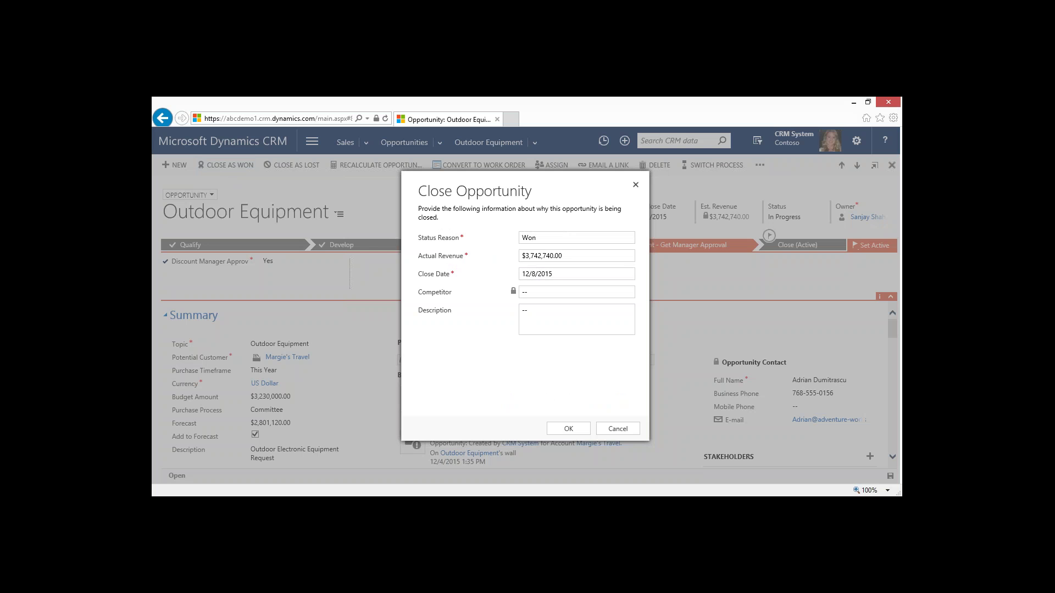
pyautogui.click(568, 429)
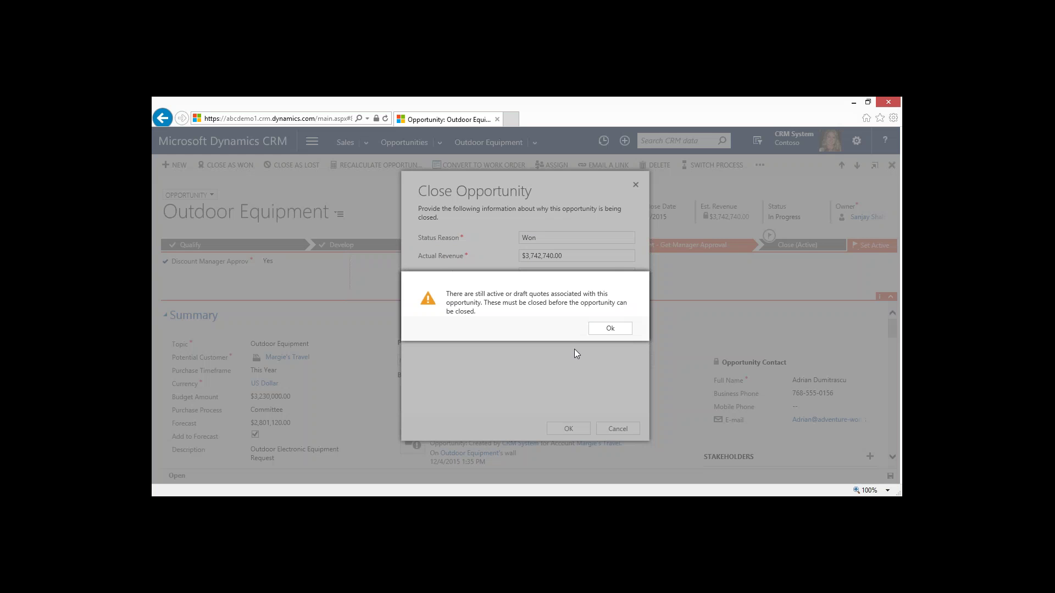
pyautogui.click(608, 329)
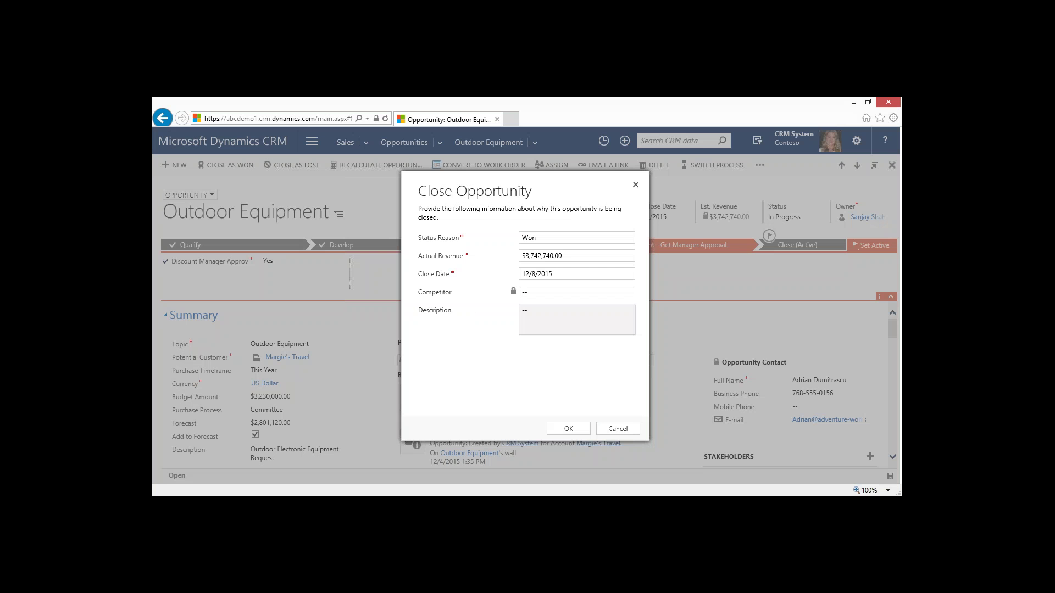
pyautogui.click(635, 186)
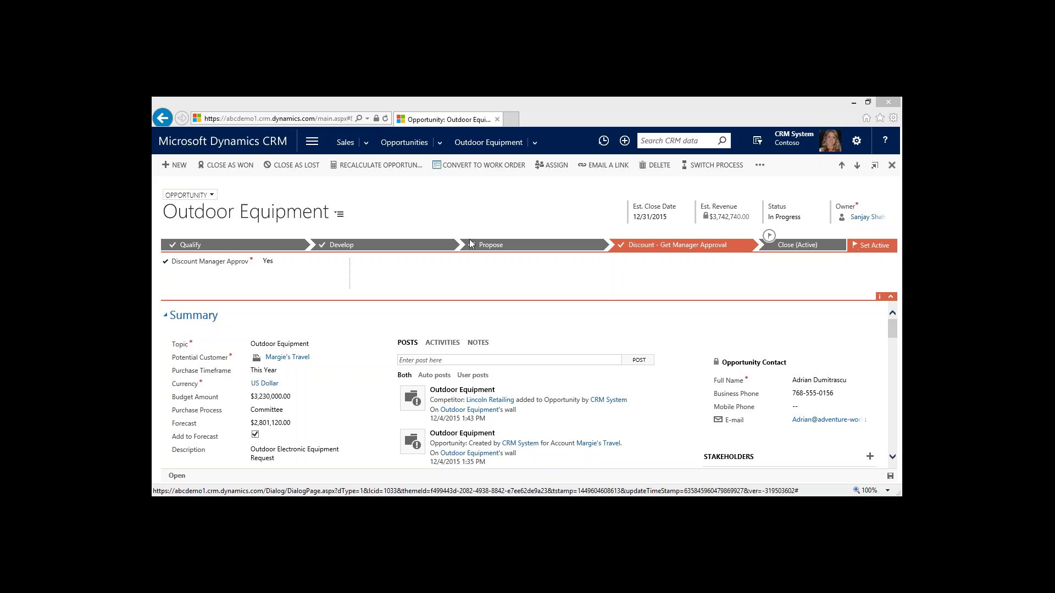
# Open the Service area's dashboards and examine the Customer Service Performance Dashboard's SLA, priority and agent charts.
pyautogui.click(366, 144)
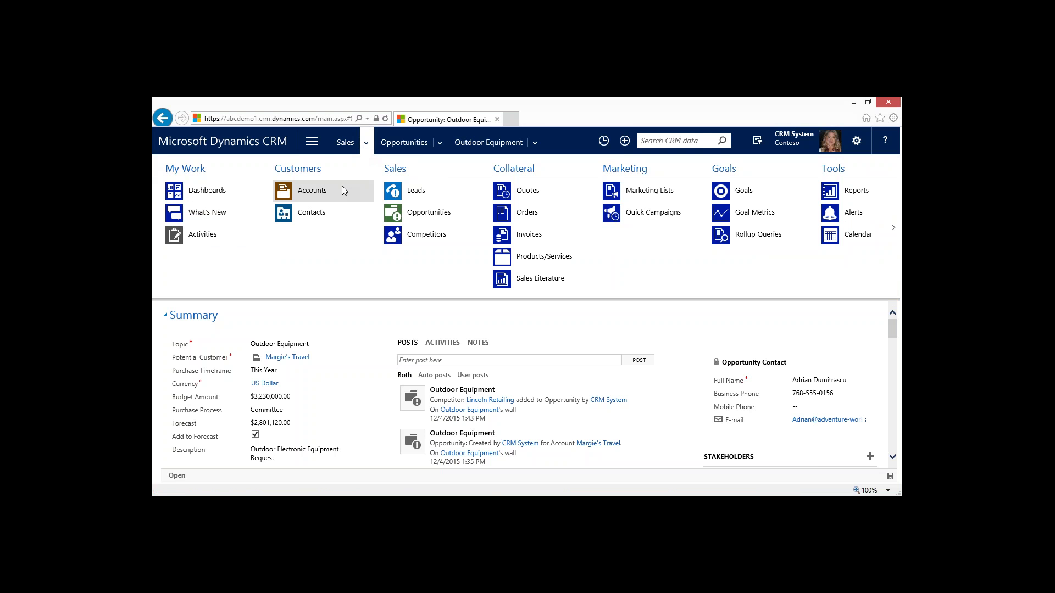
pyautogui.click(312, 141)
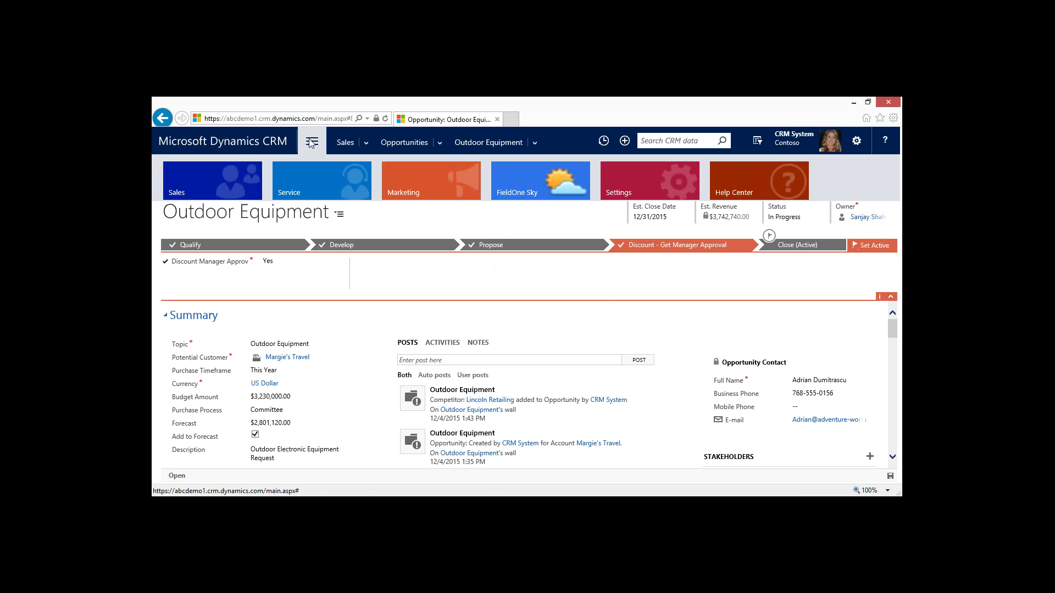
pyautogui.click(302, 173)
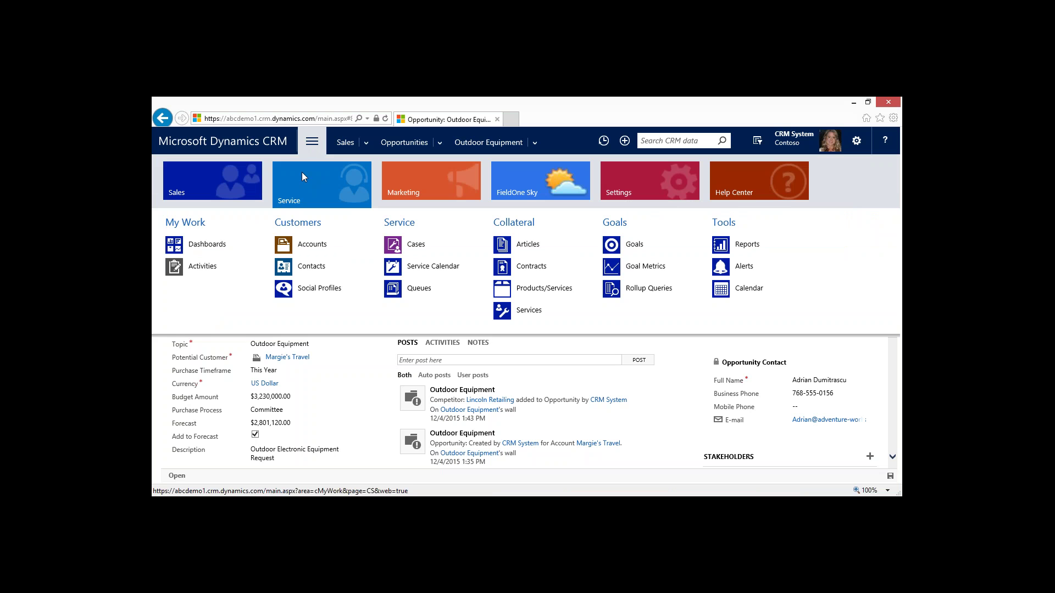
pyautogui.click(220, 245)
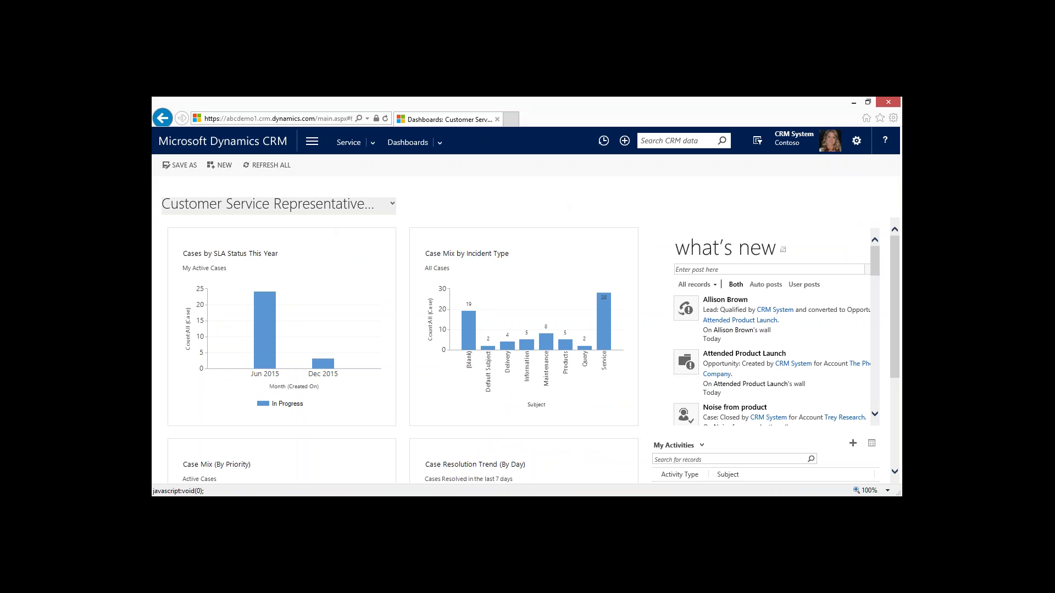
pyautogui.click(385, 205)
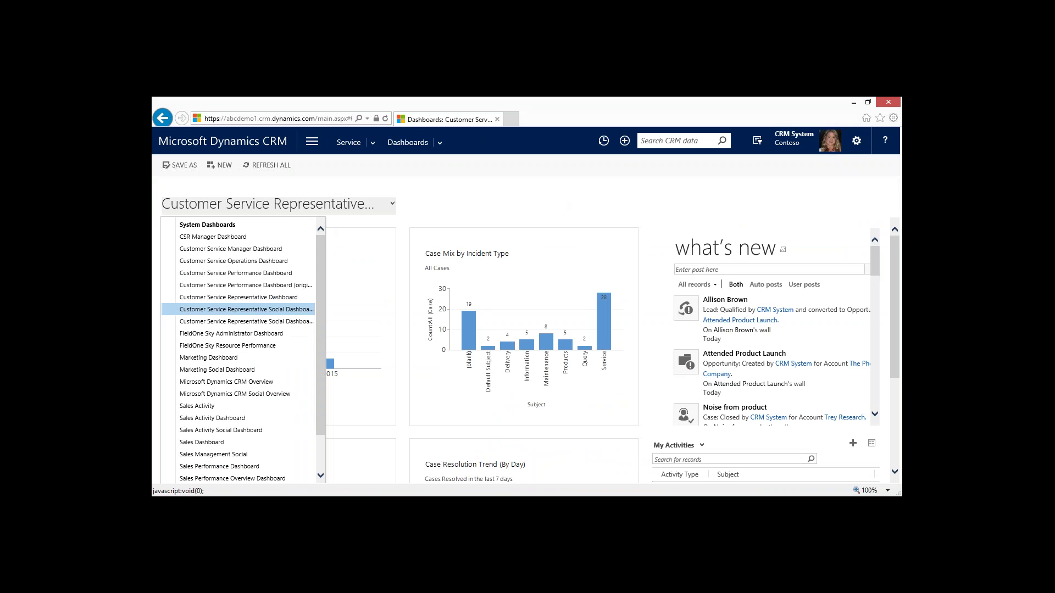
pyautogui.click(271, 275)
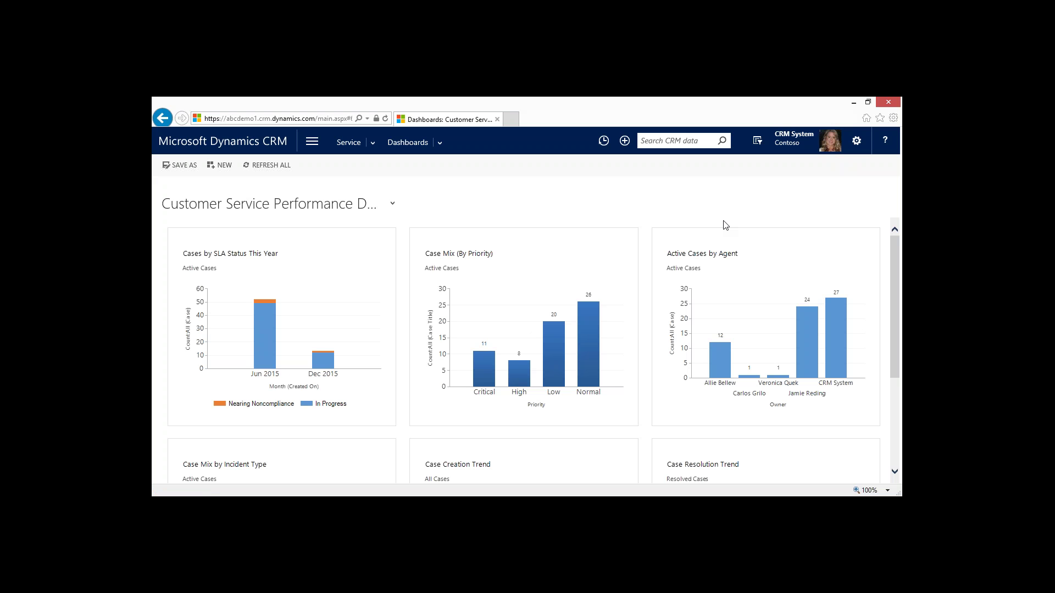
pyautogui.moveTo(222, 263)
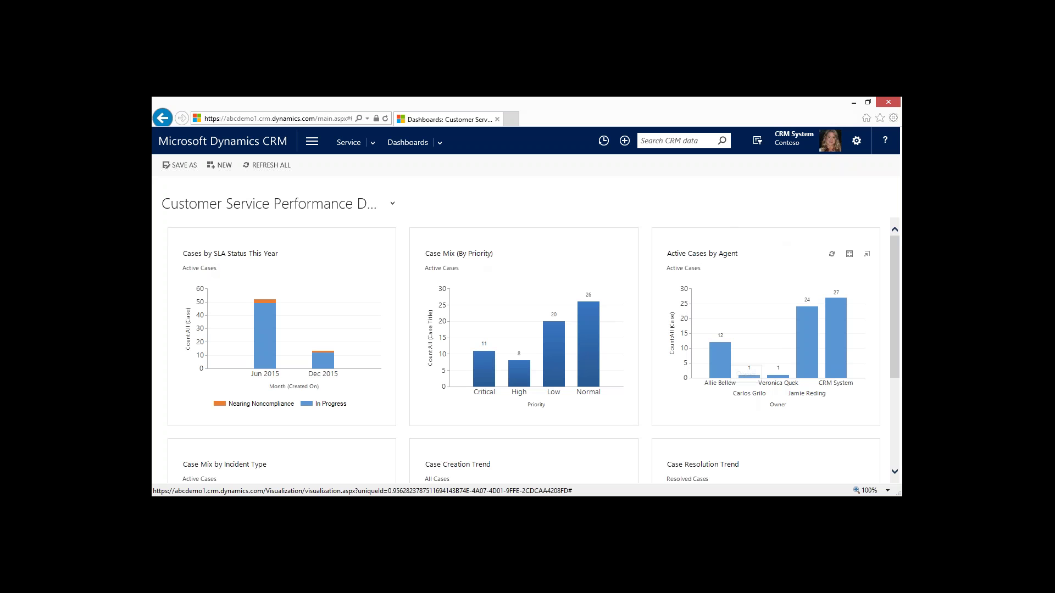
pyautogui.moveTo(832, 324)
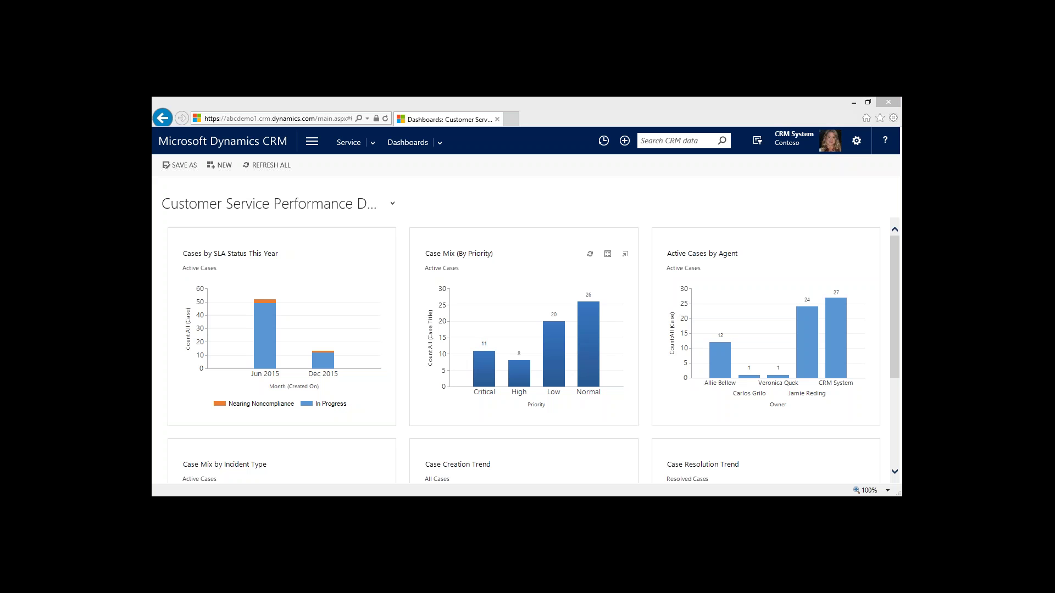
# Open the Service area's case list and sort the cases by priority.
pyautogui.click(371, 143)
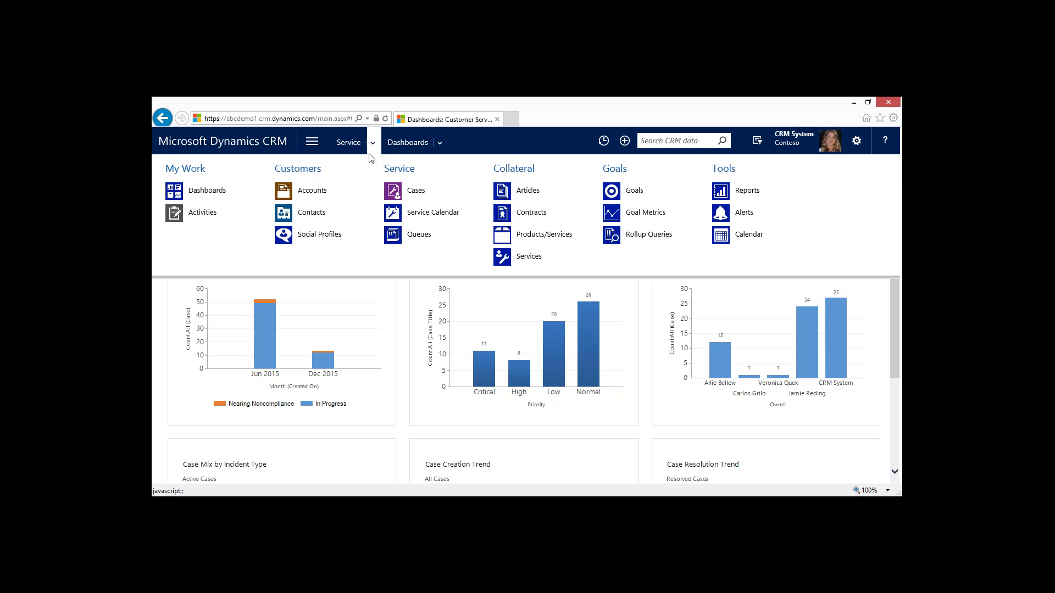
pyautogui.click(438, 190)
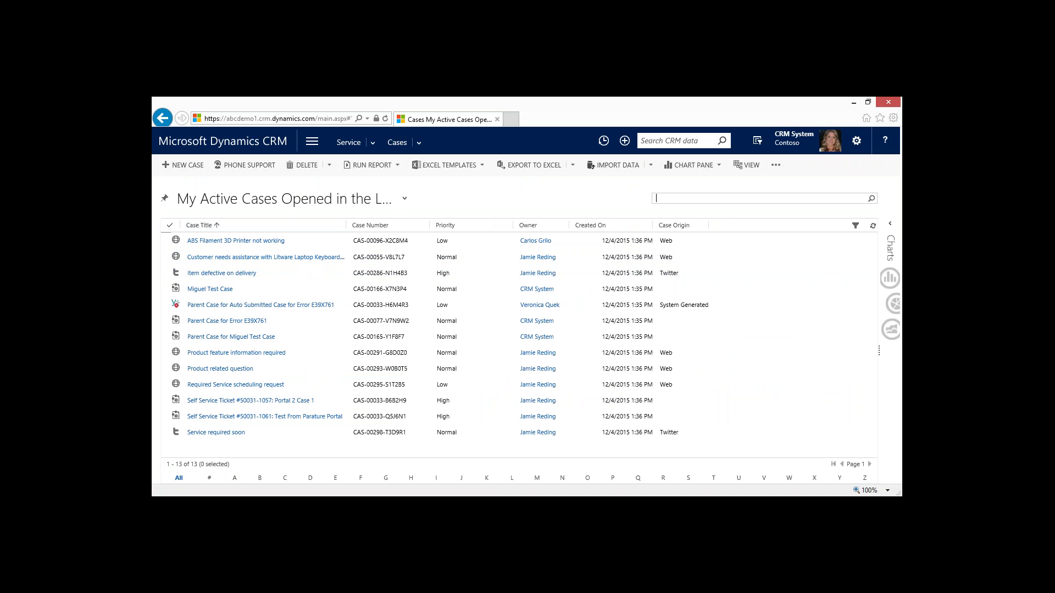
pyautogui.click(452, 233)
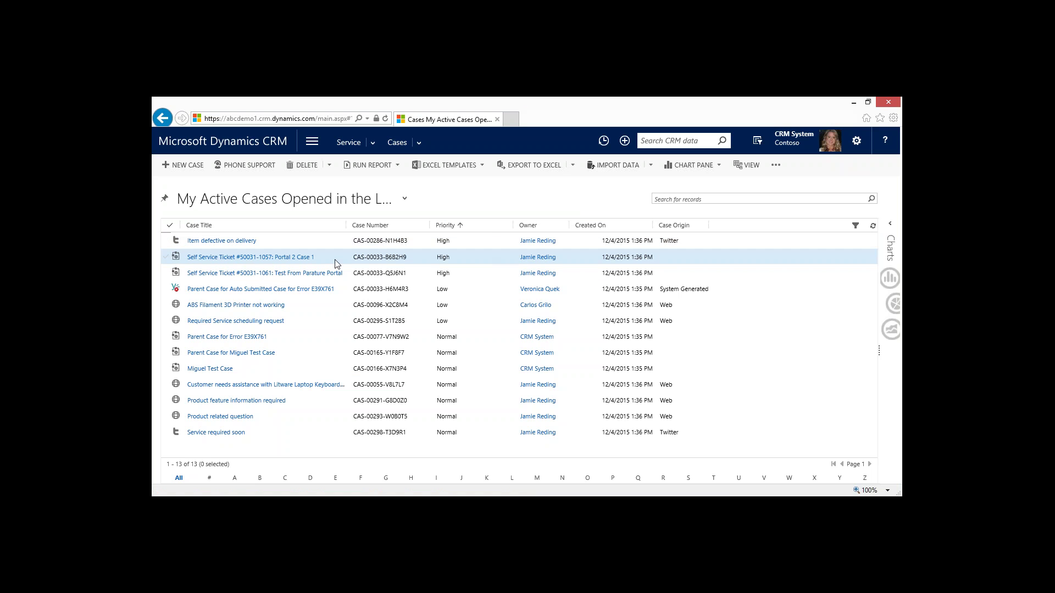
# Add the high-priority case "Item defective on delivery" to the Tier 3 Escalation Support queue.
pyautogui.click(582, 241)
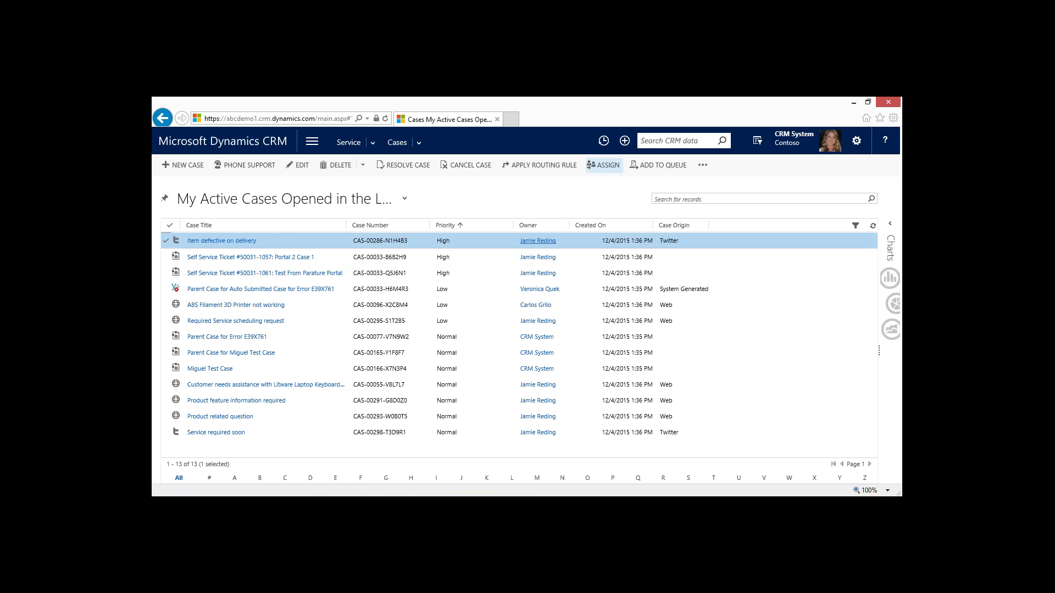
pyautogui.click(657, 161)
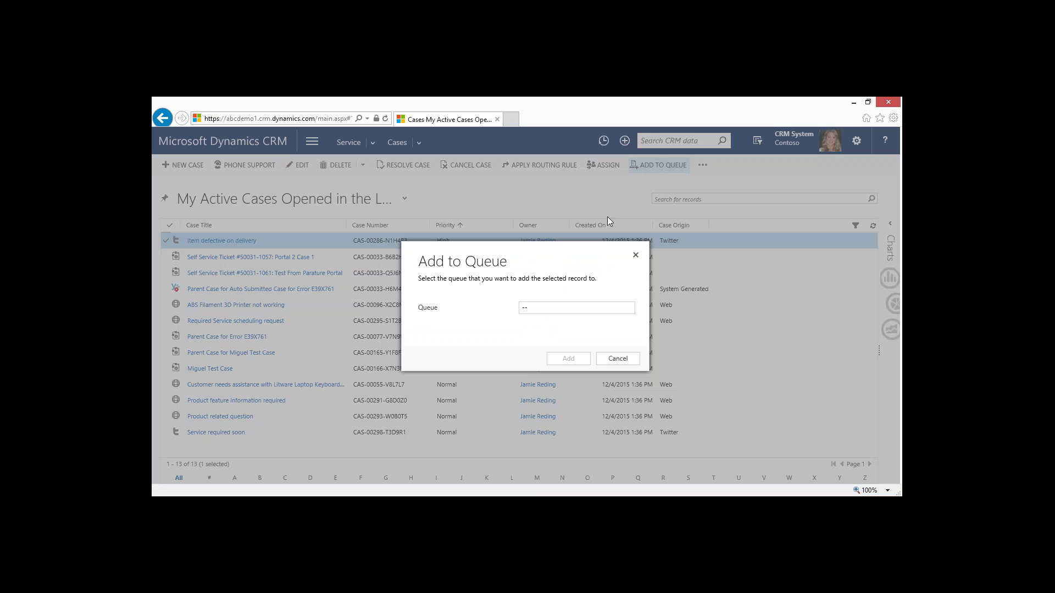
pyautogui.click(540, 308)
pyautogui.click(630, 307)
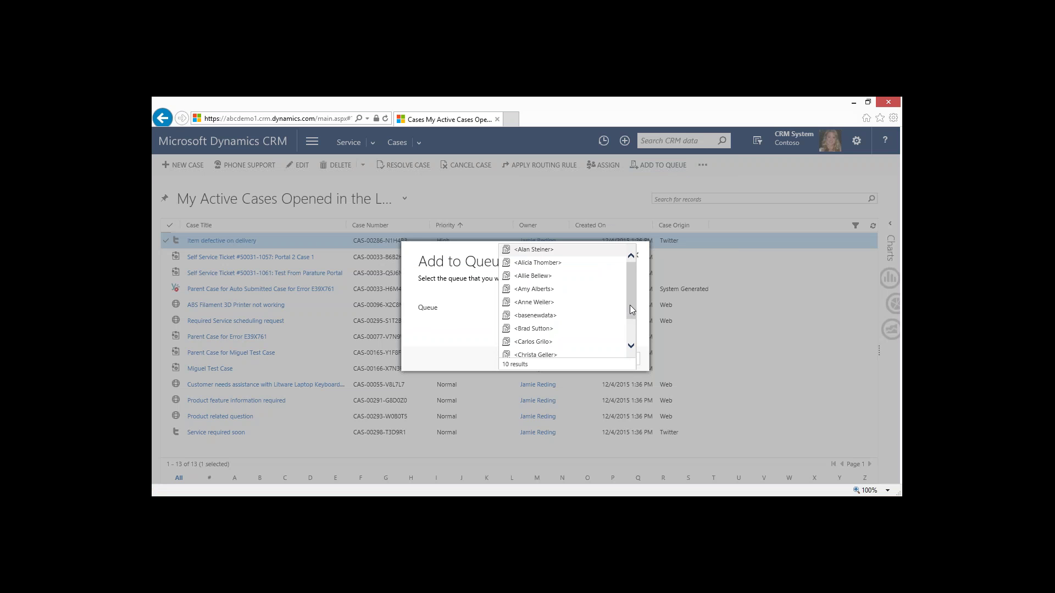
pyautogui.moveTo(630, 306); pyautogui.dragTo(629, 320)
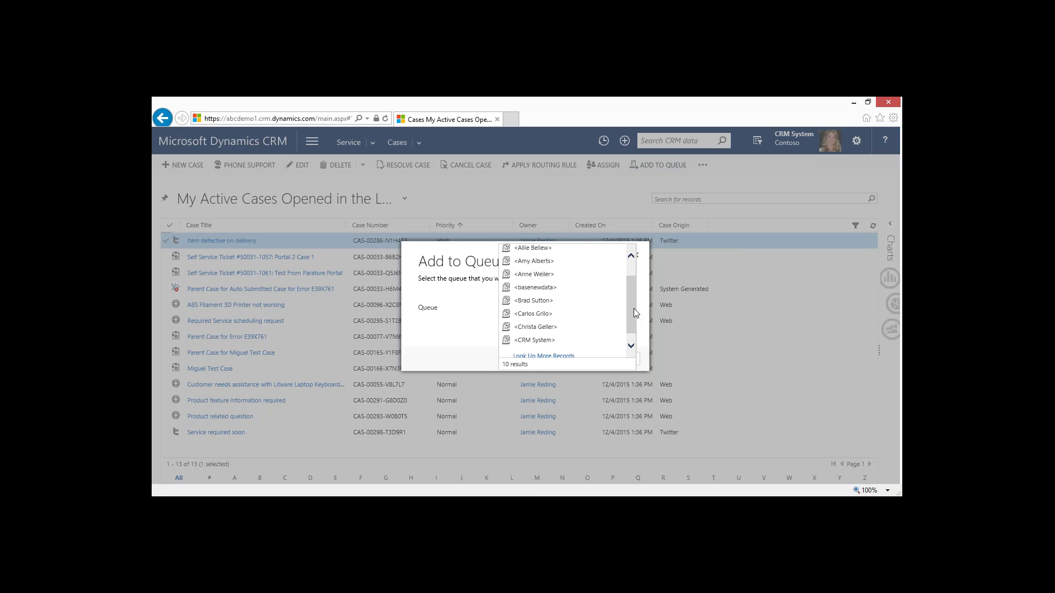
pyautogui.scroll(-1, 631, 313)
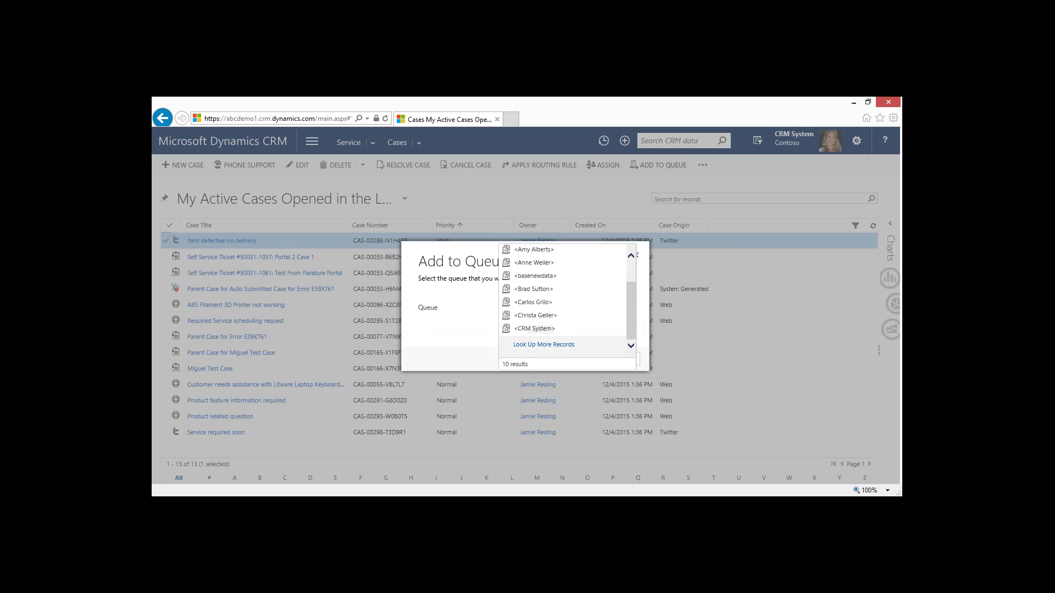
pyautogui.click(560, 347)
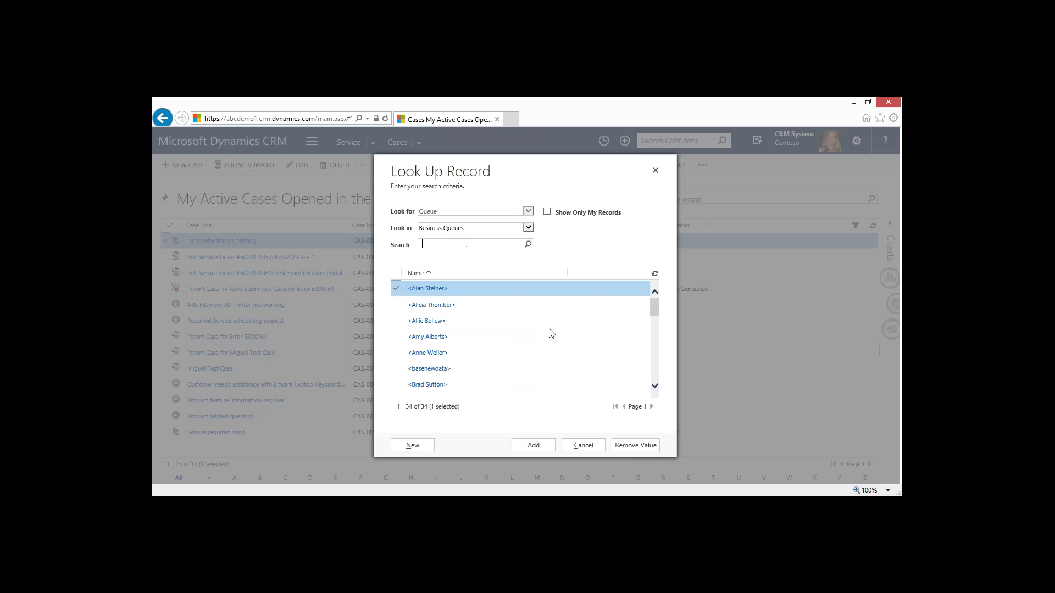
pyautogui.moveTo(655, 305); pyautogui.dragTo(655, 383)
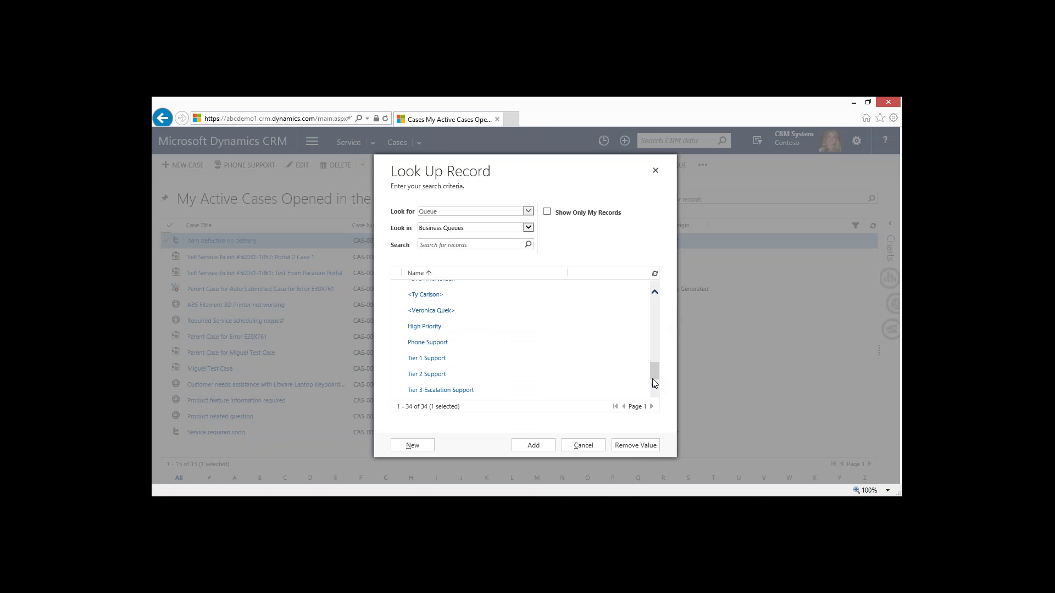
pyautogui.click(397, 391)
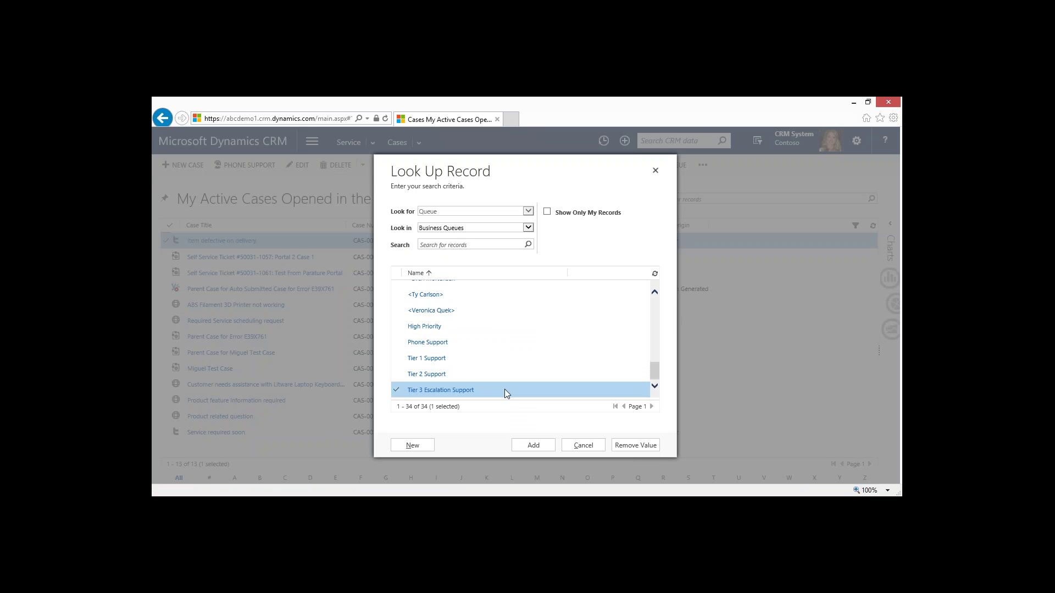
pyautogui.click(534, 446)
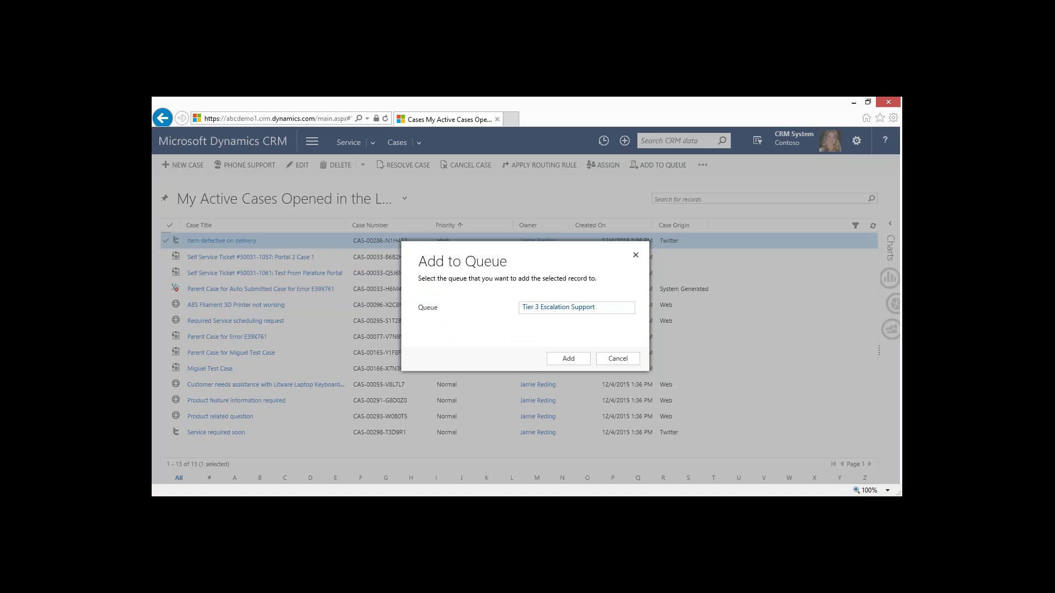
pyautogui.click(572, 359)
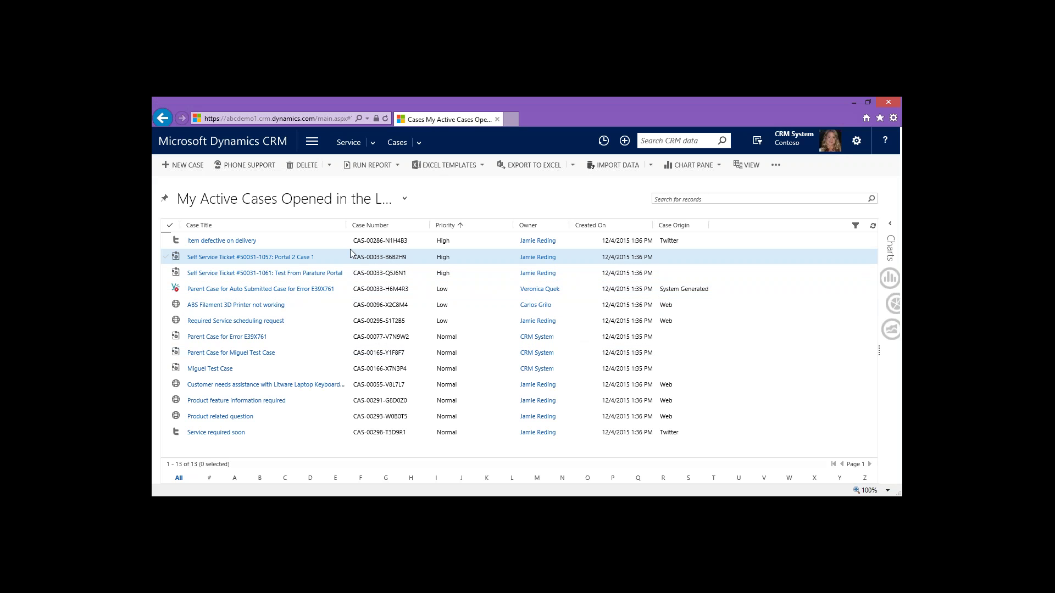
# Open the Portal 2 Case 1 self-service ticket and set Confirm Email Address and Review Social Details to Yes.
pyautogui.click(308, 257)
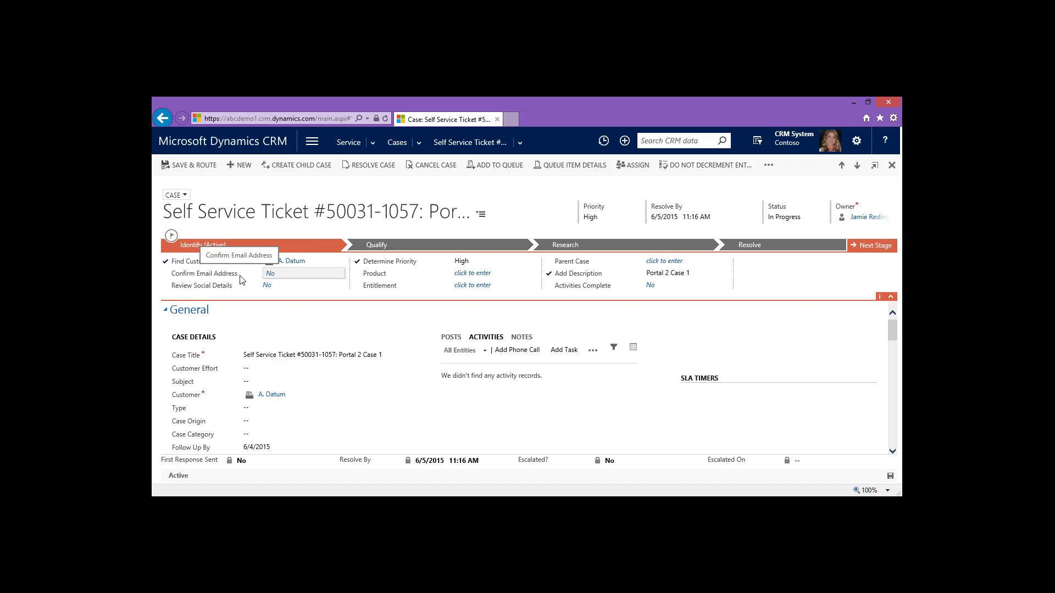
pyautogui.click(294, 279)
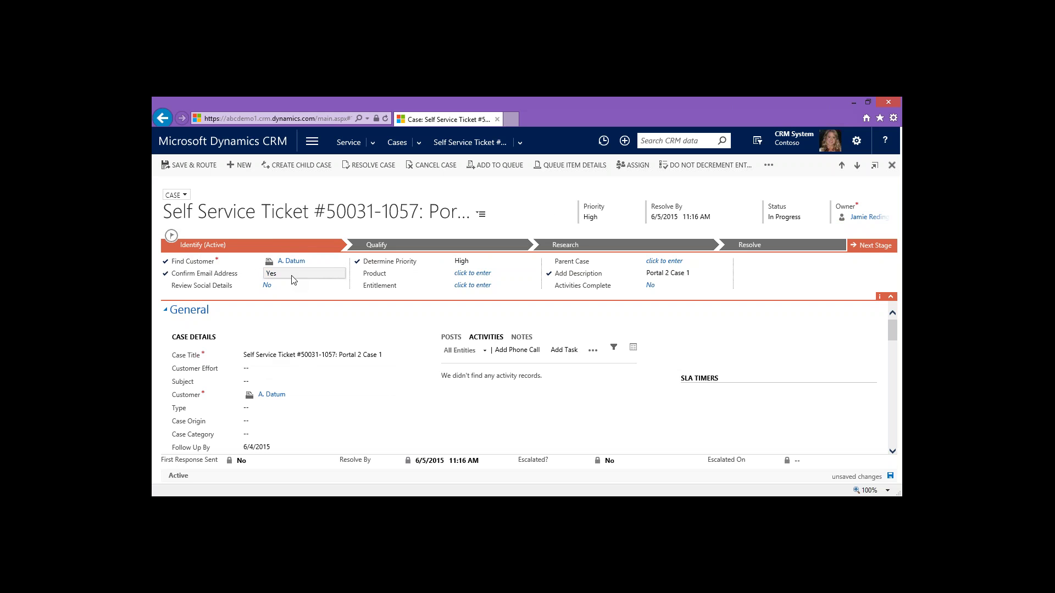
pyautogui.click(289, 292)
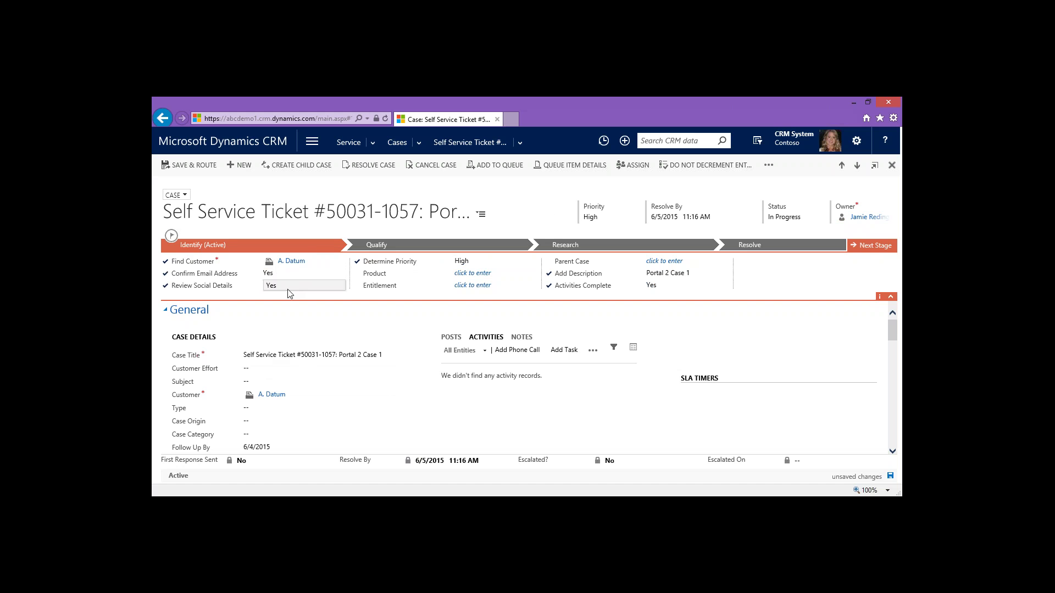
pyautogui.click(472, 273)
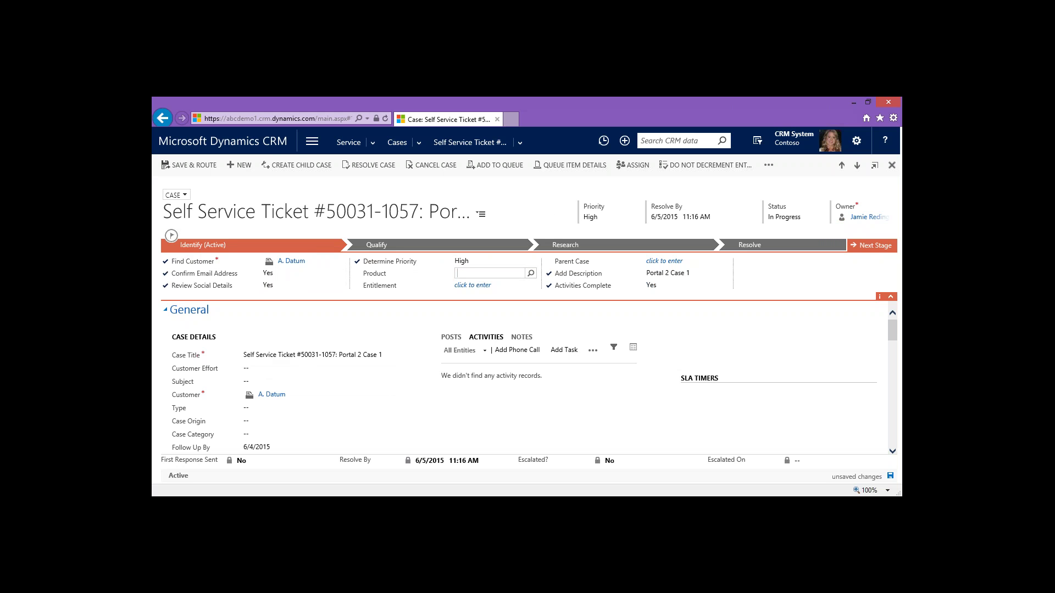
pyautogui.press('Tab')
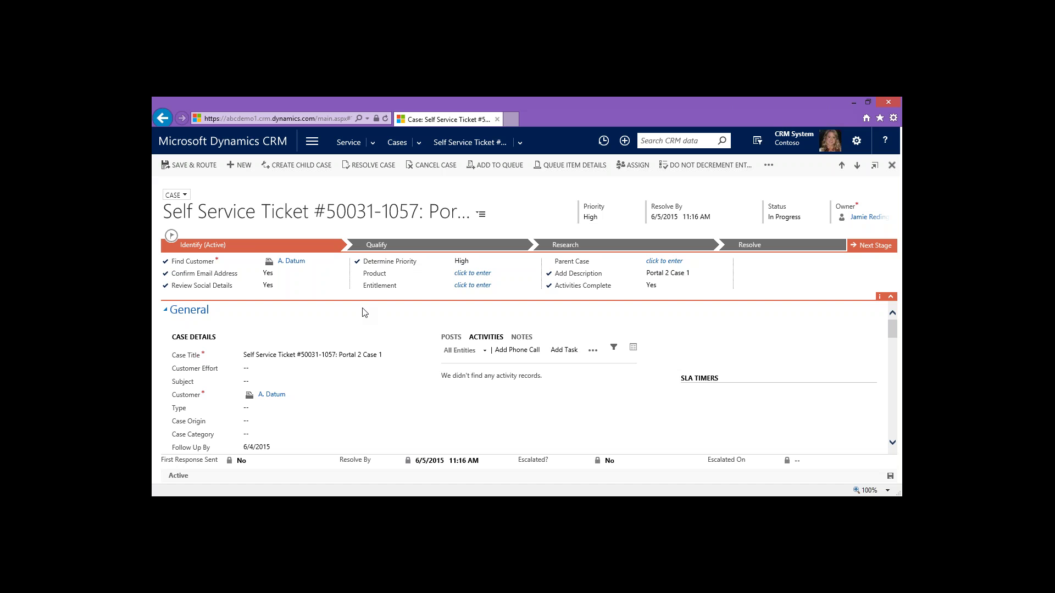
# In the case's Qualify stage, set First Response Sent and Escalated to Yes.
pyautogui.click(407, 243)
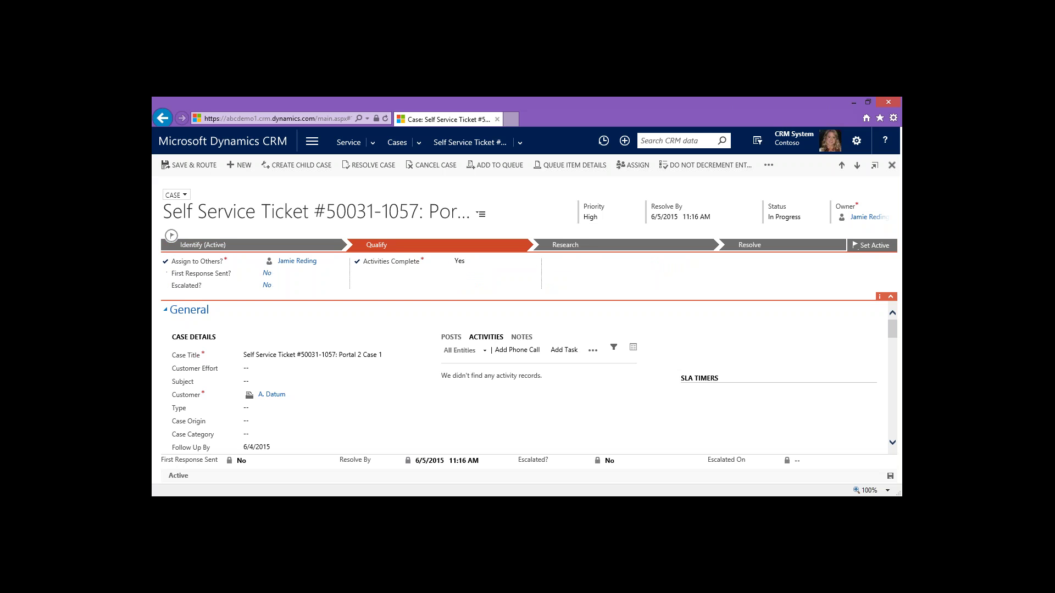
pyautogui.click(287, 276)
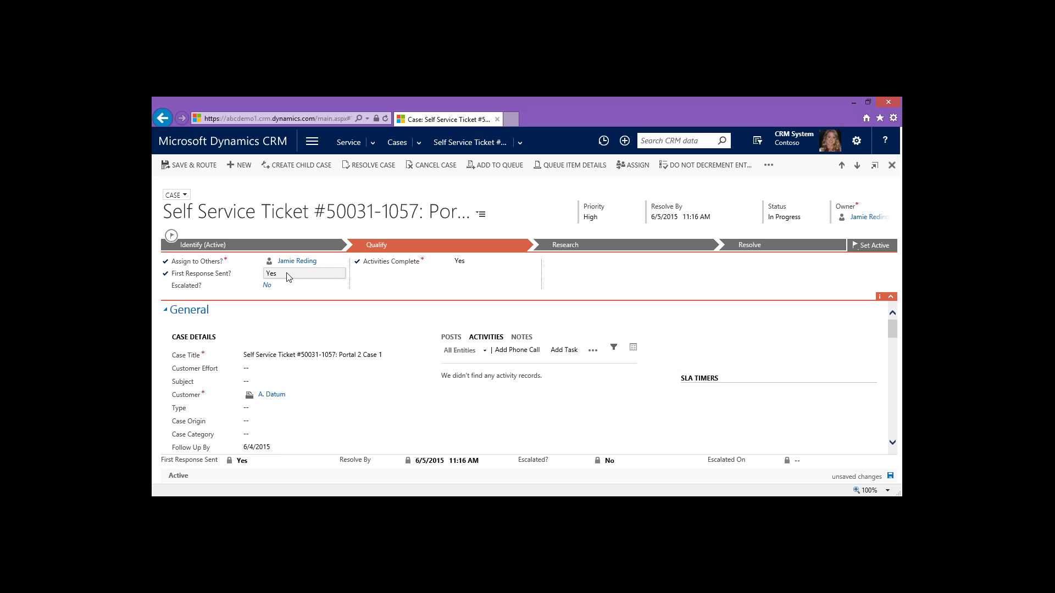
pyautogui.click(282, 289)
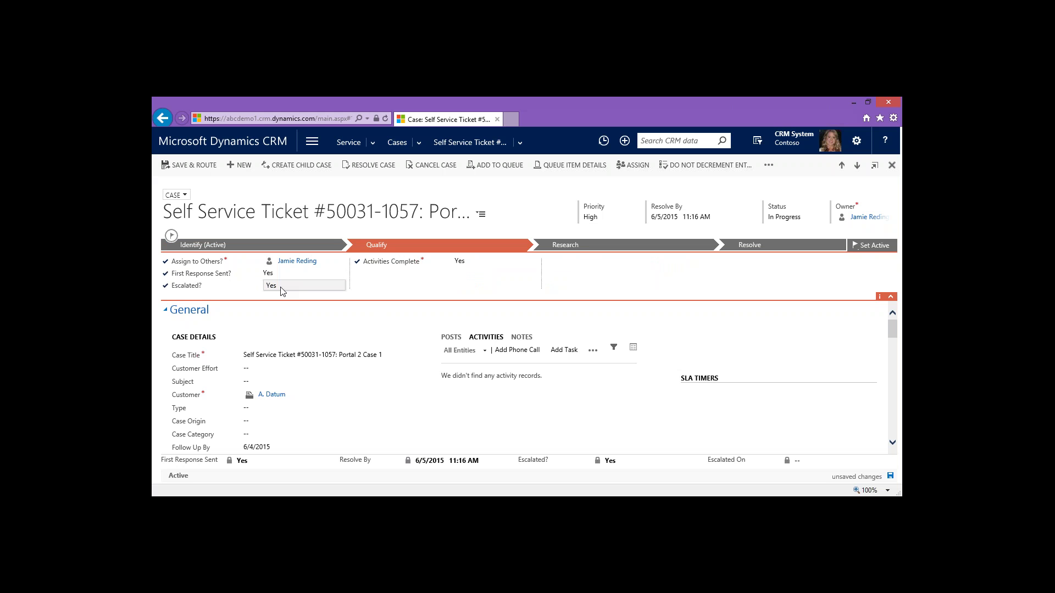
# In the Research stage, find similar cases and accept "Noise from product" as the found solution.
pyautogui.click(566, 247)
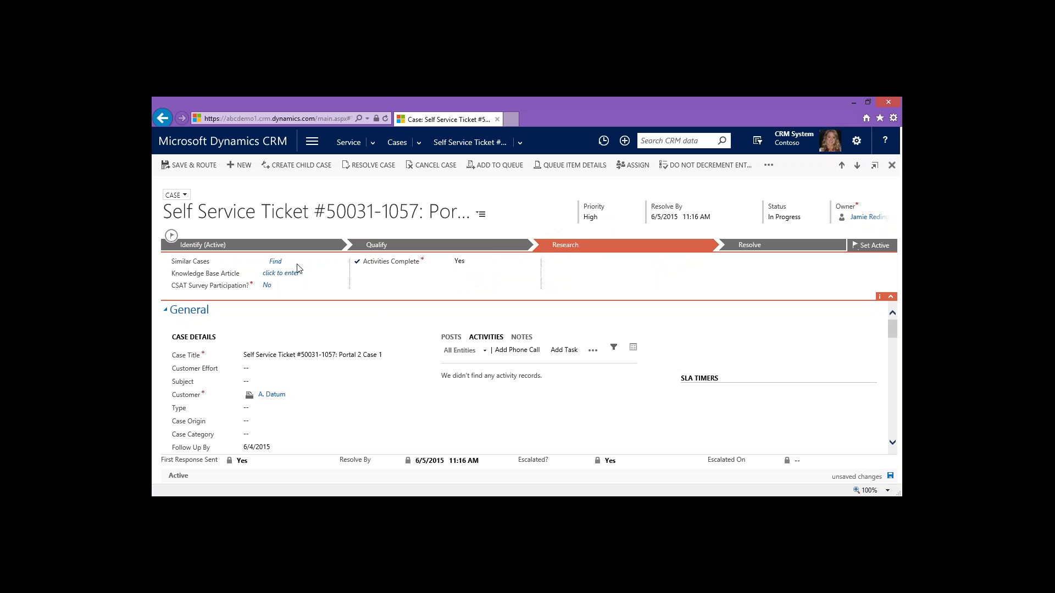
pyautogui.click(276, 263)
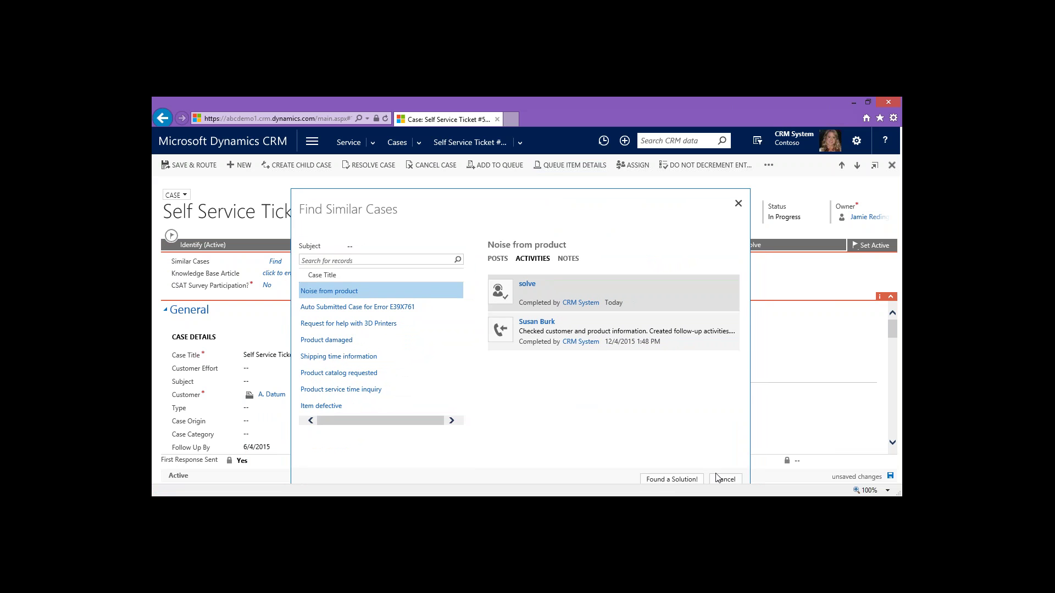
pyautogui.click(671, 479)
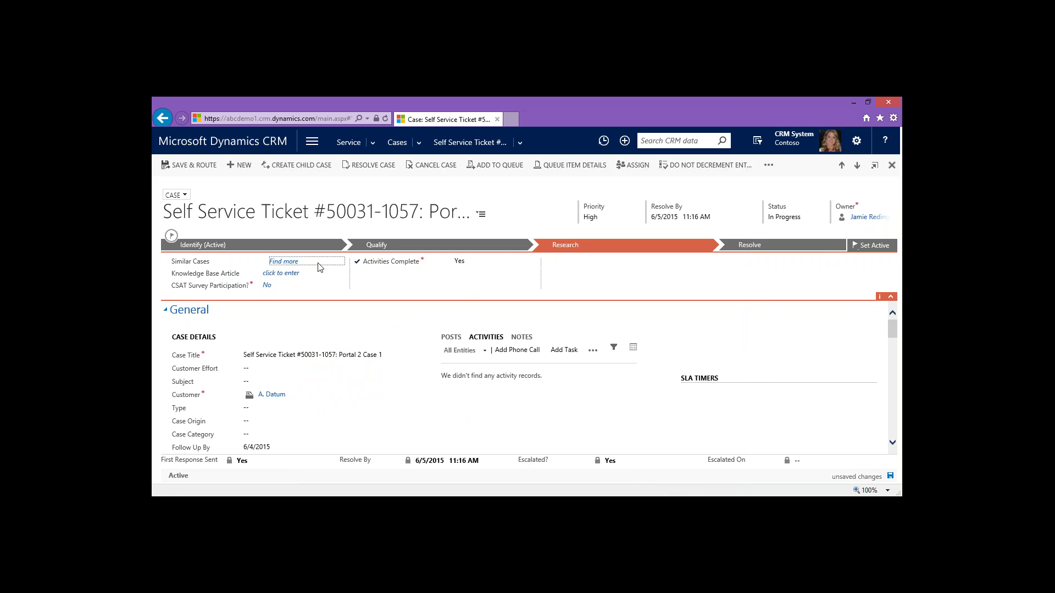
# Leave the Knowledge Base Article empty, set CSAT Survey Participation to Yes, and save the case.
pyautogui.click(321, 279)
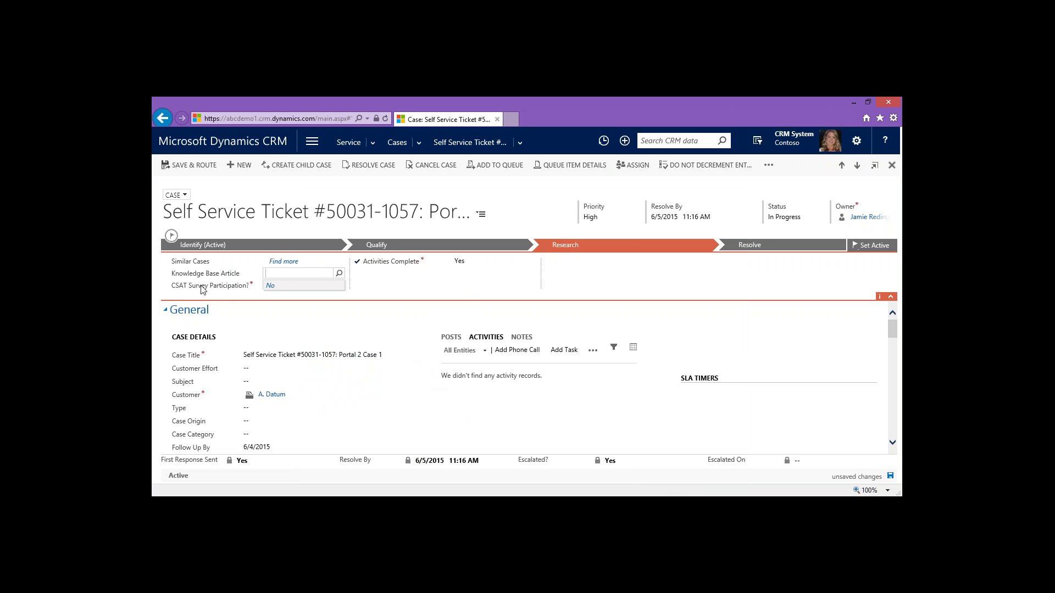
pyautogui.click(280, 289)
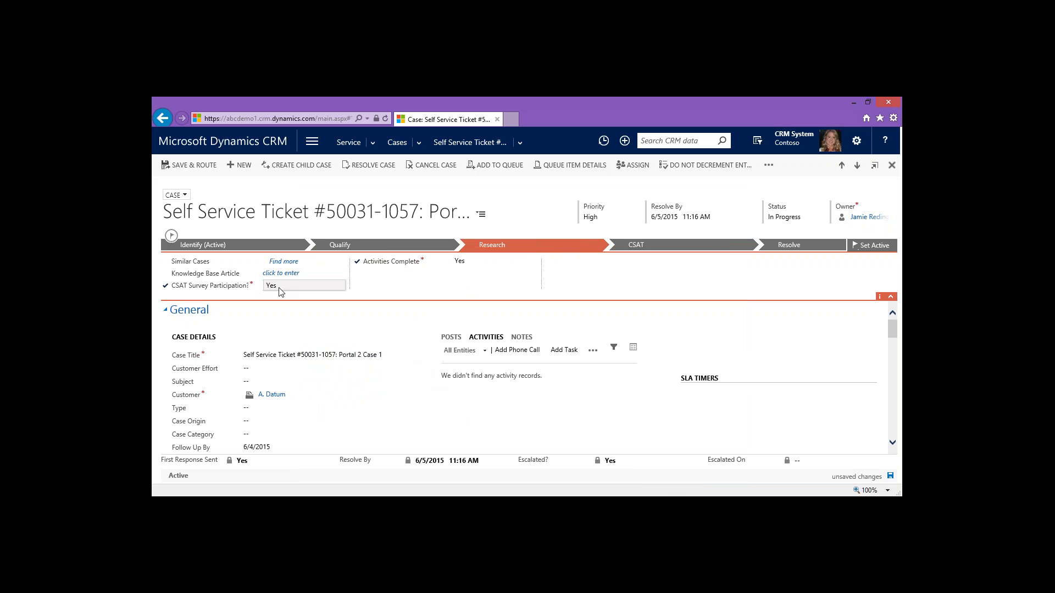
pyautogui.hotkey('ctrl', 's')
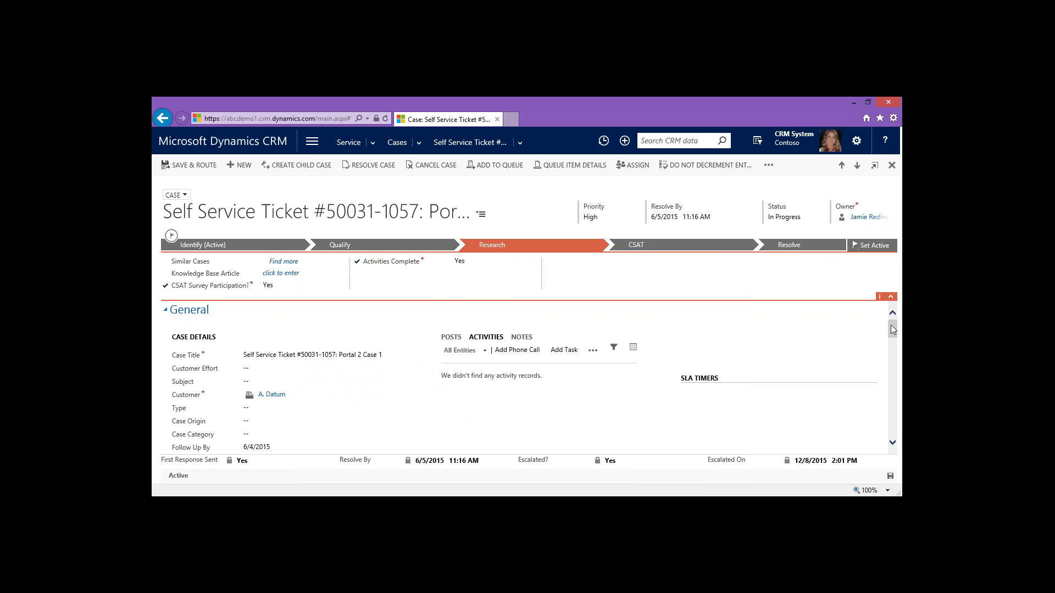
# Set the Service Level in the case details to Gold.
pyautogui.moveTo(892, 329)
pyautogui.mouseDown()
pyautogui.moveTo(891, 344)
pyautogui.moveTo(892, 334)
pyautogui.mouseUp()
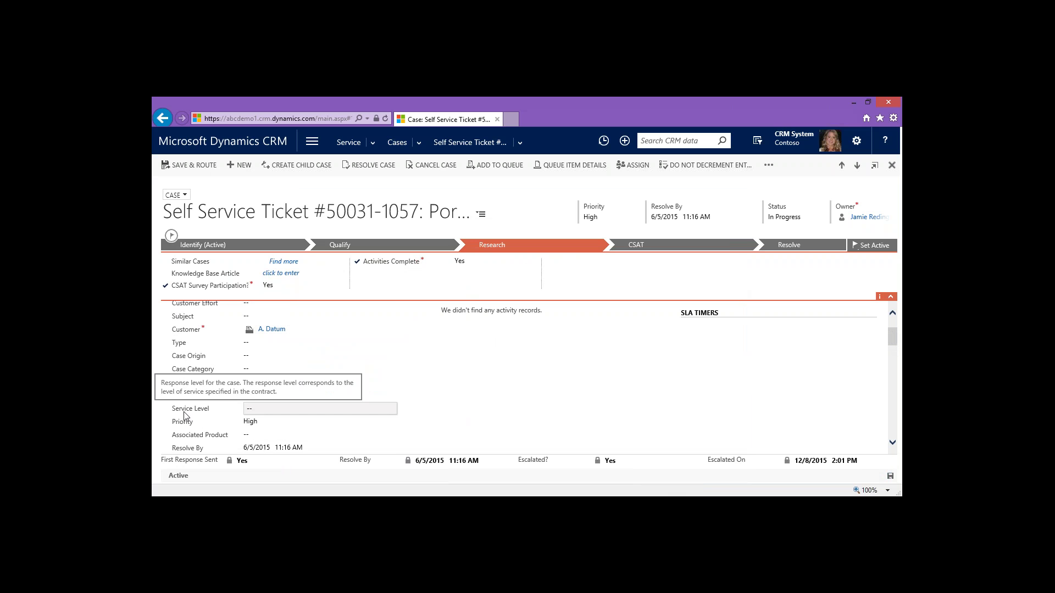
pyautogui.click(255, 410)
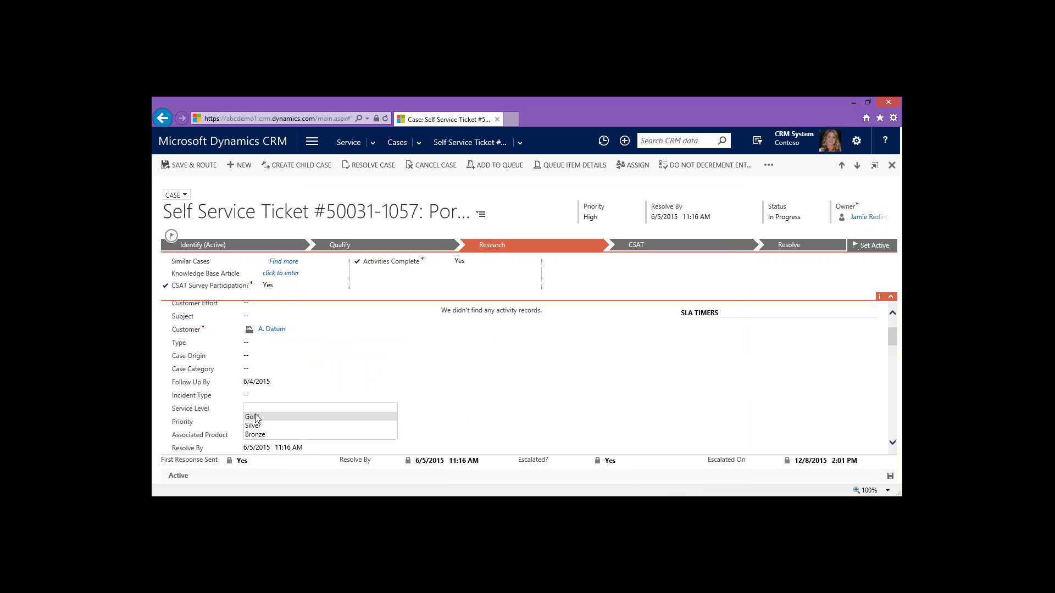
pyautogui.click(258, 417)
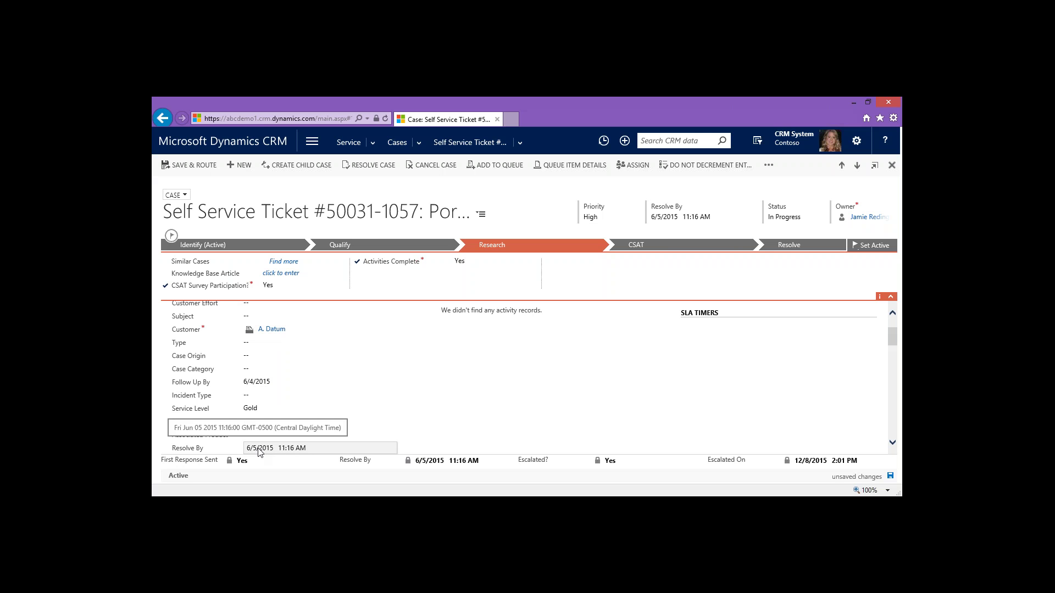
# Review the CSAT stage and set CSAT Survey to Yes in the Resolve stage.
pyautogui.click(645, 251)
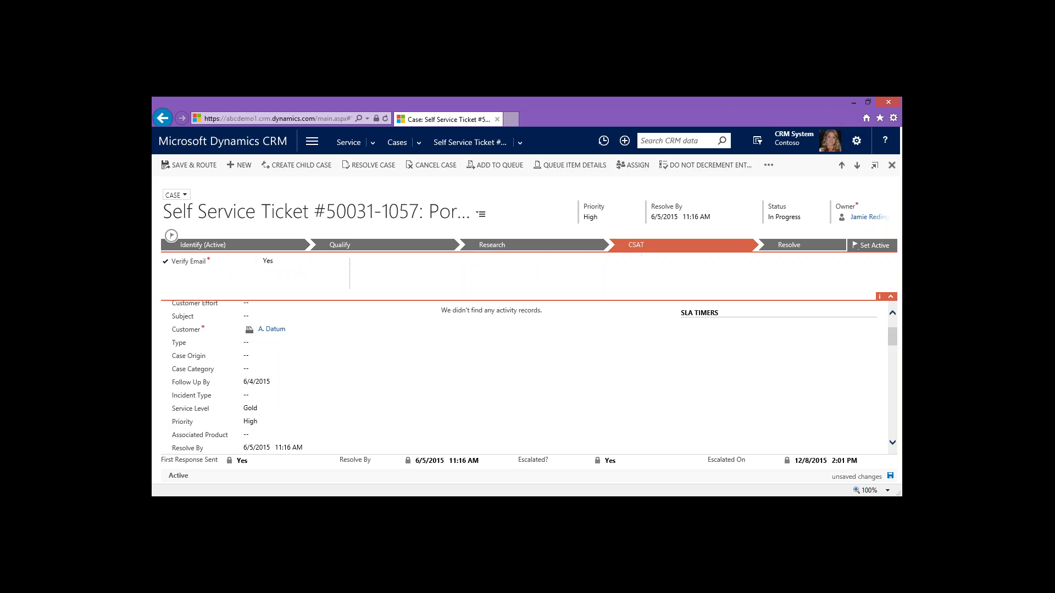
pyautogui.click(791, 250)
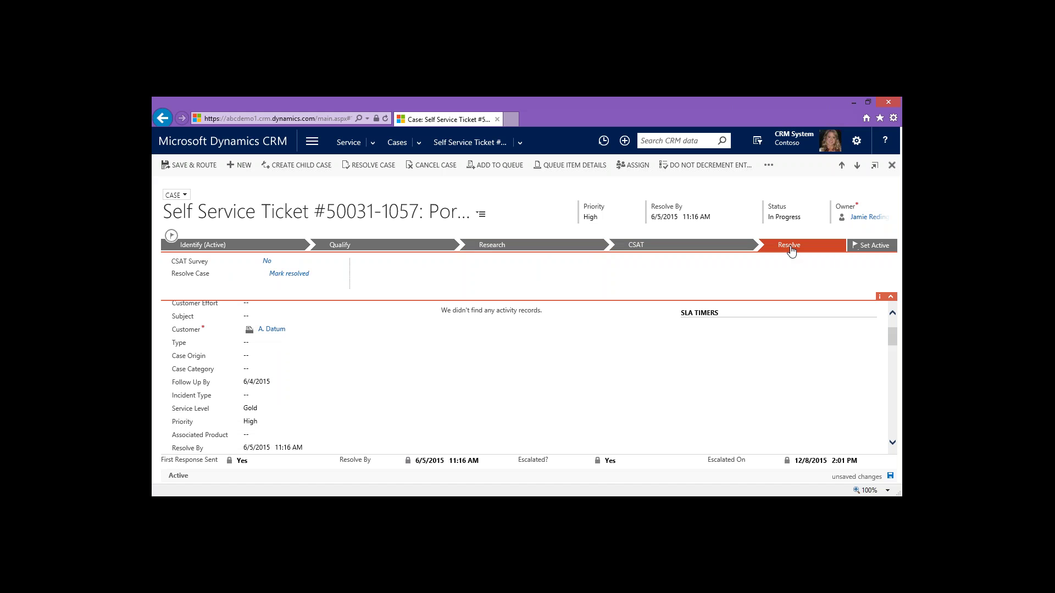
pyautogui.click(274, 263)
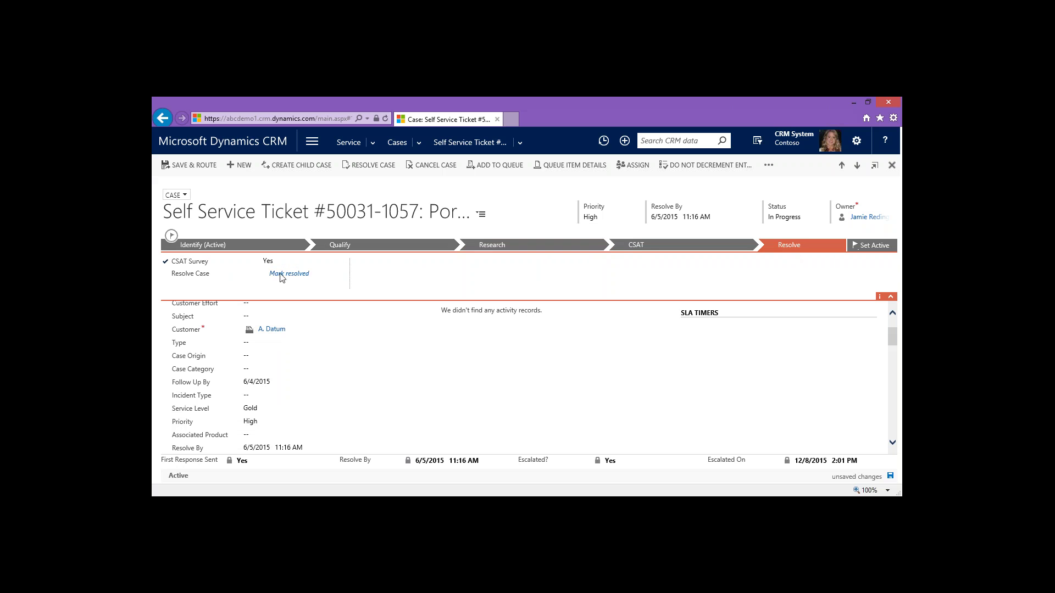
# Resolve the case with resolution type Problem Solved and the resolution text "solve".
pyautogui.click(280, 273)
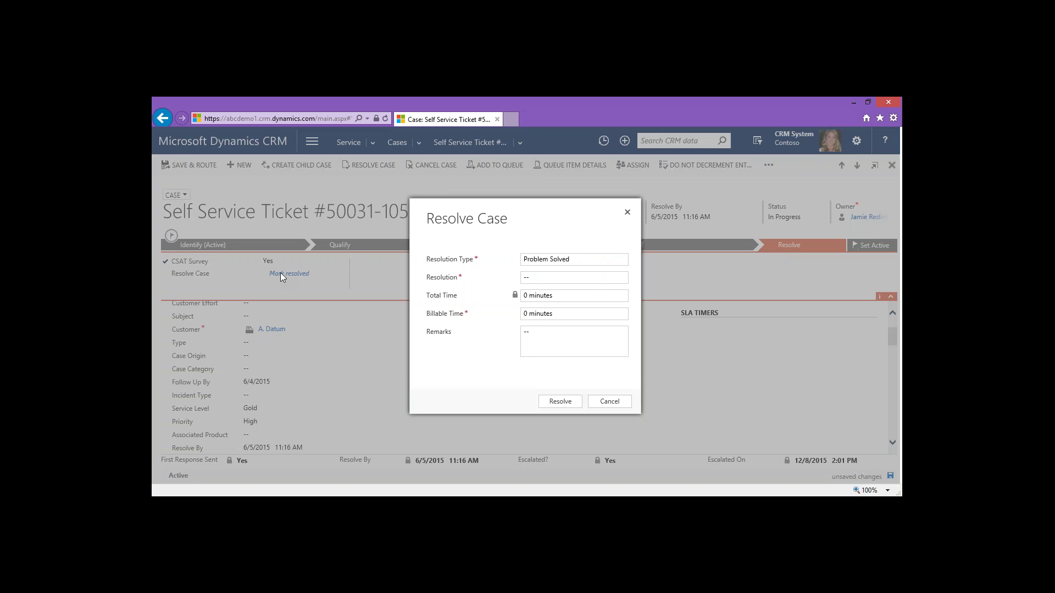
pyautogui.click(560, 277)
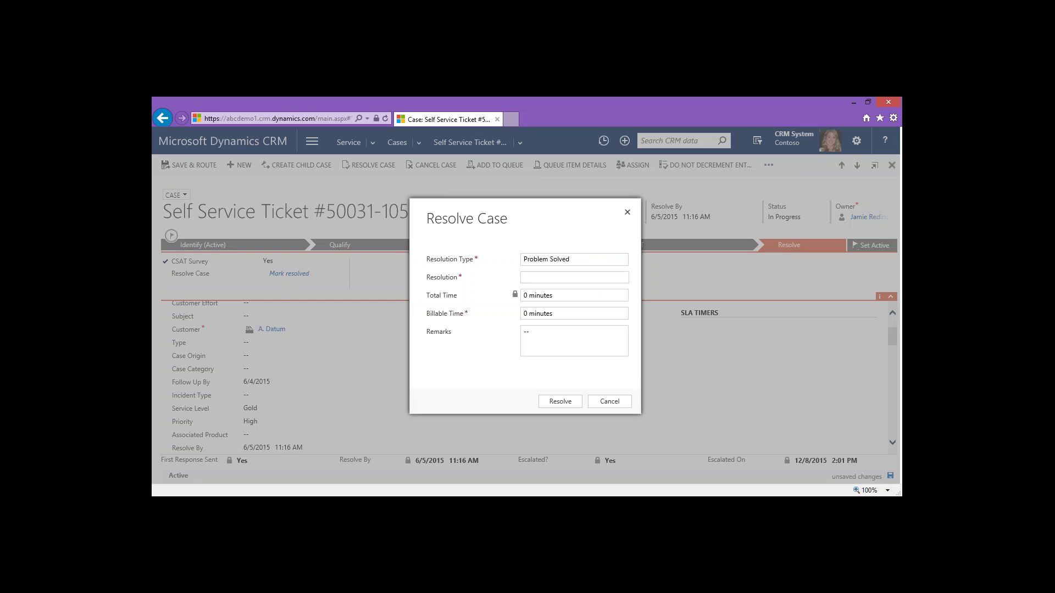
pyautogui.write('solve')
pyautogui.press('Tab')
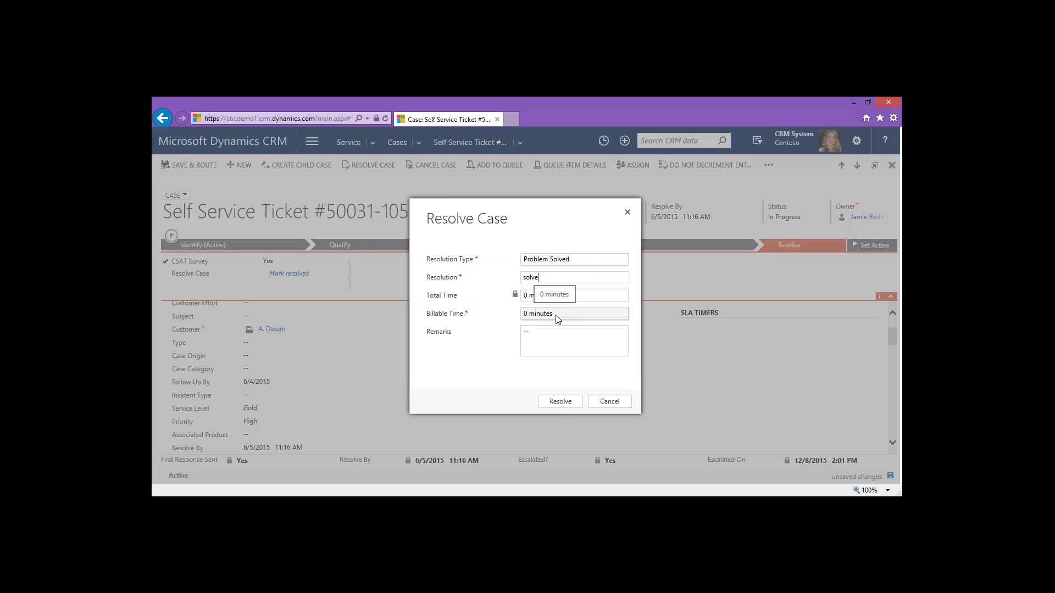
pyautogui.click(560, 406)
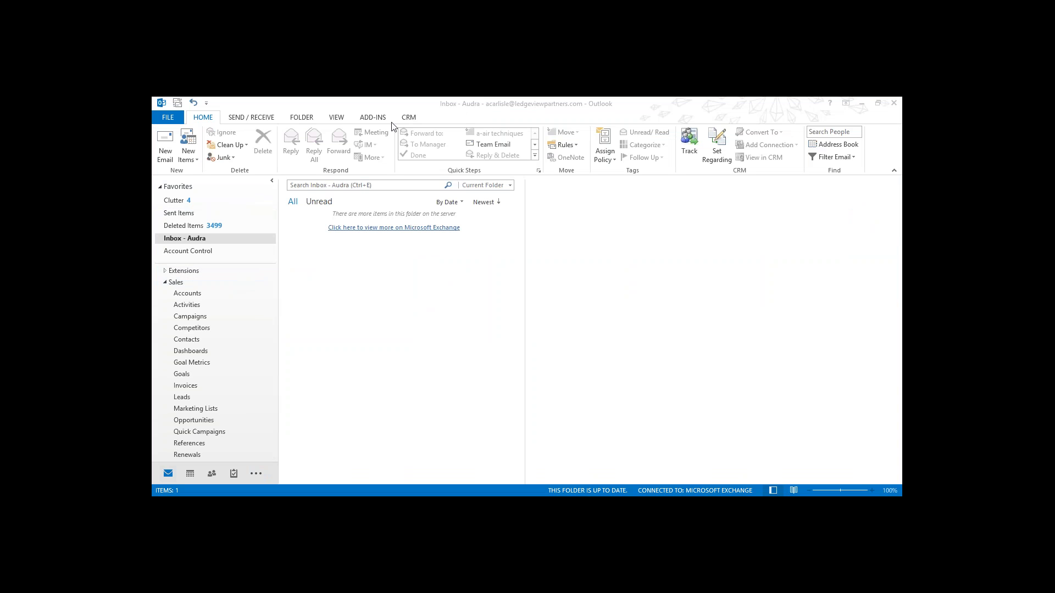
# Review the CRM commands and the Sales area's contacts list, and preview the first contact's information.
pyautogui.click(409, 117)
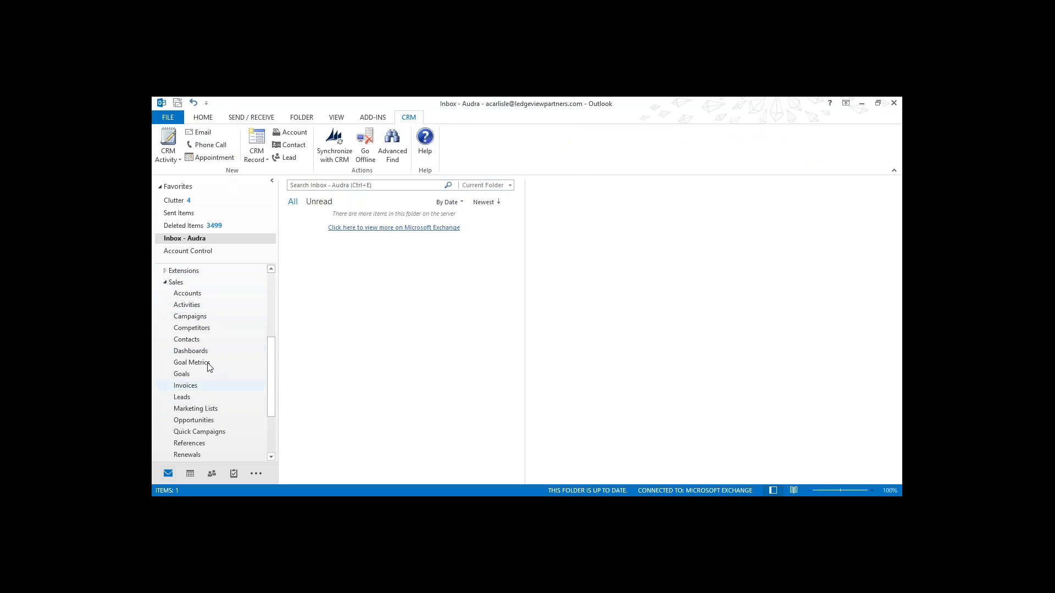
pyautogui.moveTo(269, 354)
pyautogui.mouseDown()
pyautogui.moveTo(268, 321)
pyautogui.moveTo(267, 361)
pyautogui.mouseUp()
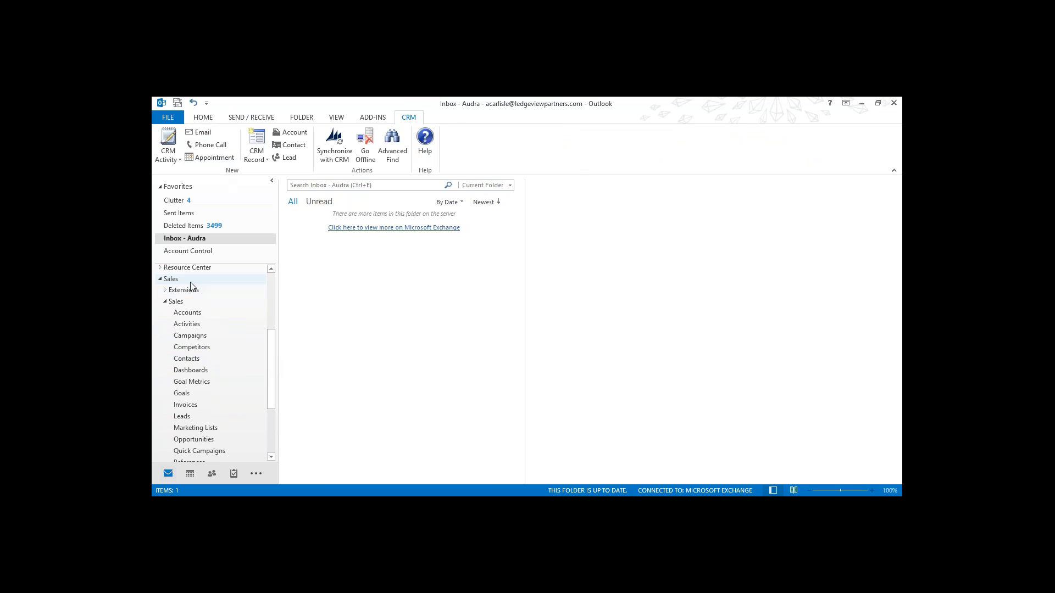
pyautogui.click(186, 359)
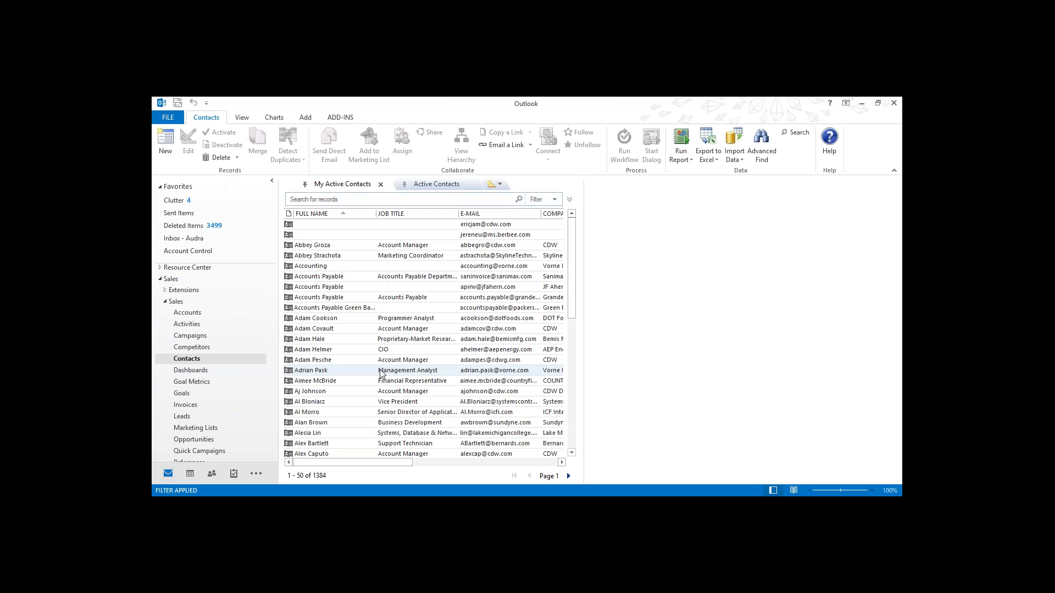
pyautogui.click(431, 224)
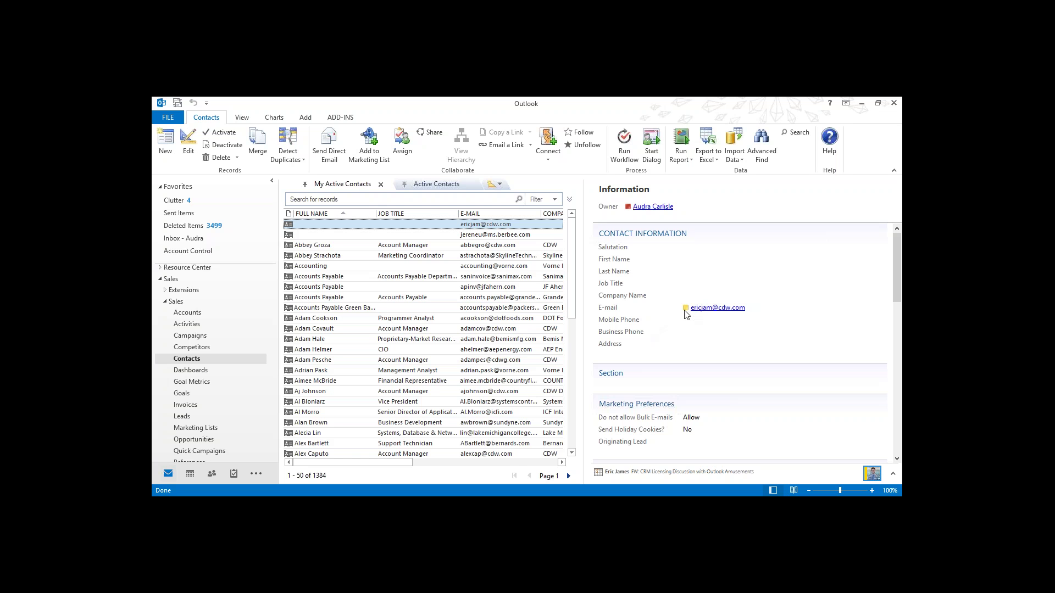
pyautogui.moveTo(685, 314)
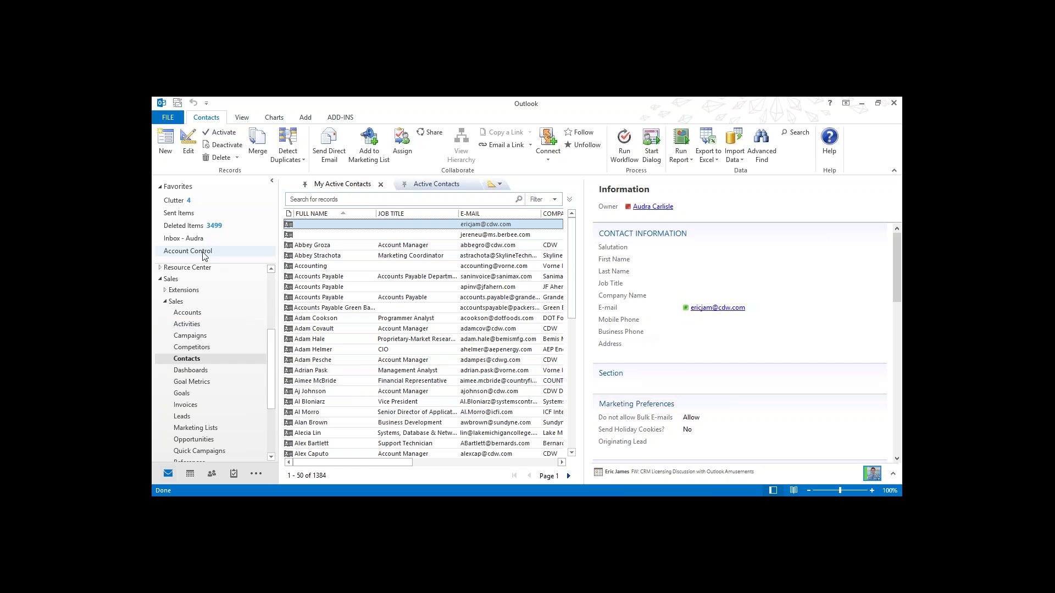
# Create a new email from the inbox and track it in Microsoft Dynamics CRM.
pyautogui.click(184, 238)
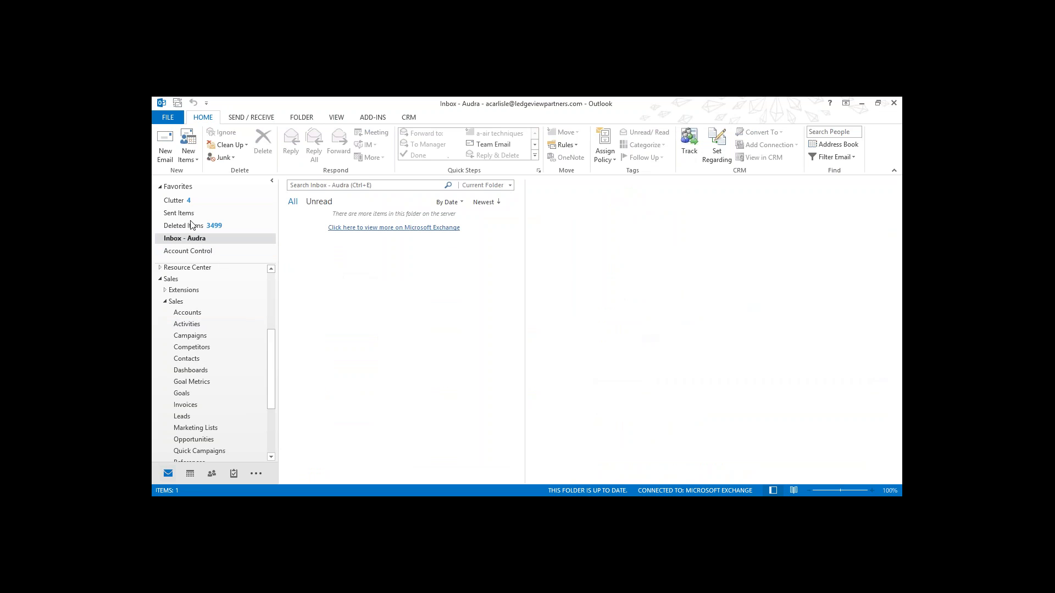
pyautogui.click(165, 146)
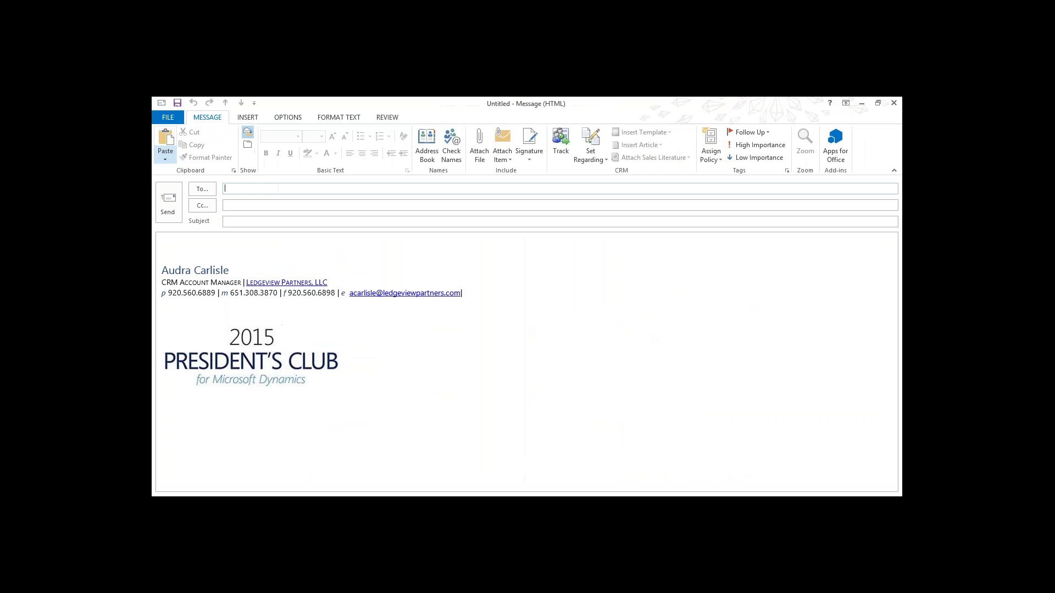
pyautogui.click(236, 244)
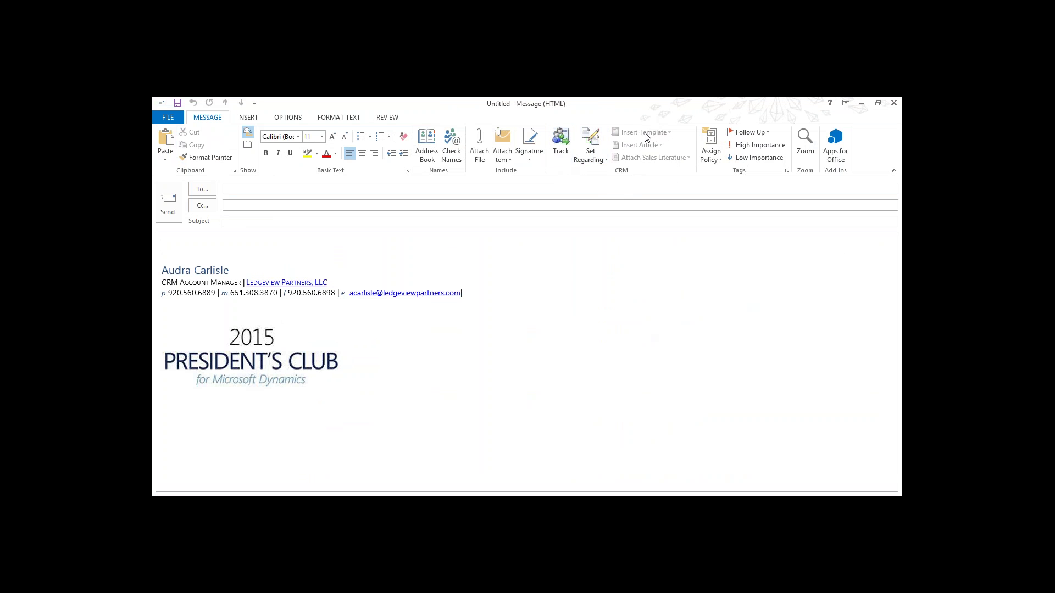
pyautogui.click(564, 149)
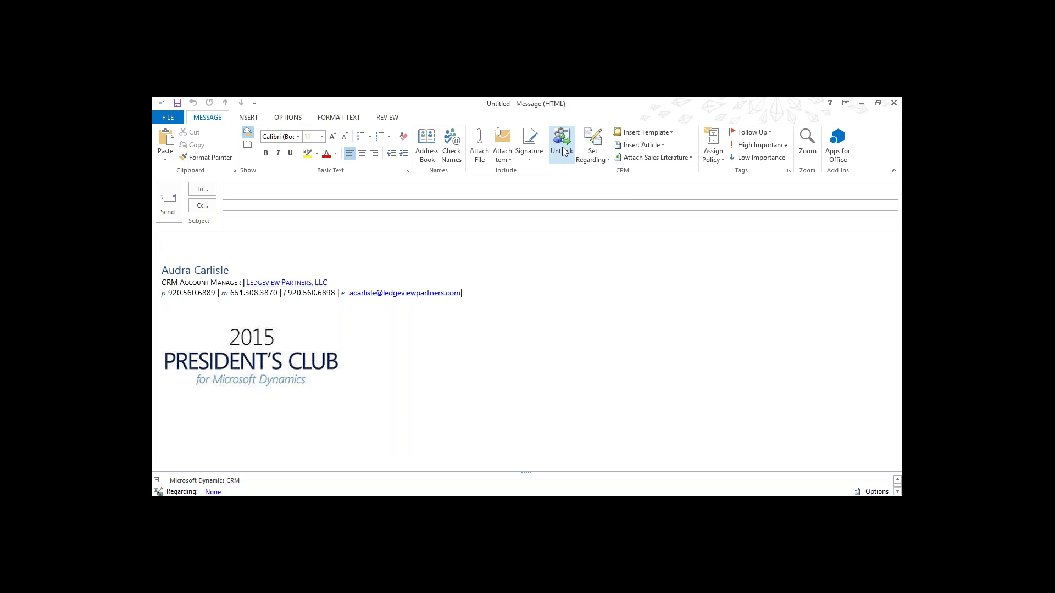
pyautogui.click(598, 159)
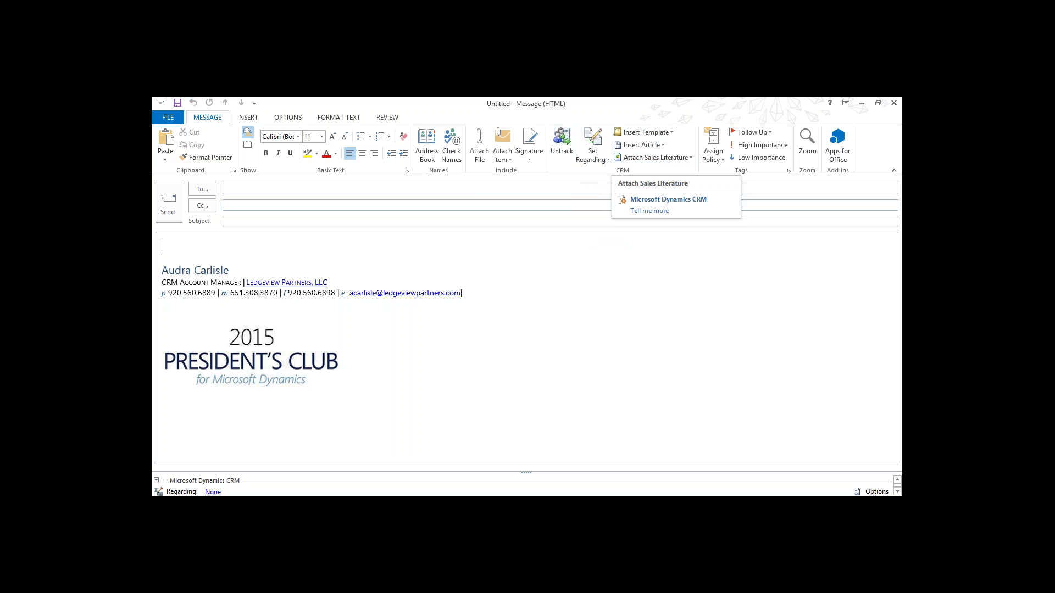
# Send the tracked email to the recipient's personal e-mail address with the subject "CRM Information".
pyautogui.click(225, 189)
pyautogui.write('audr')
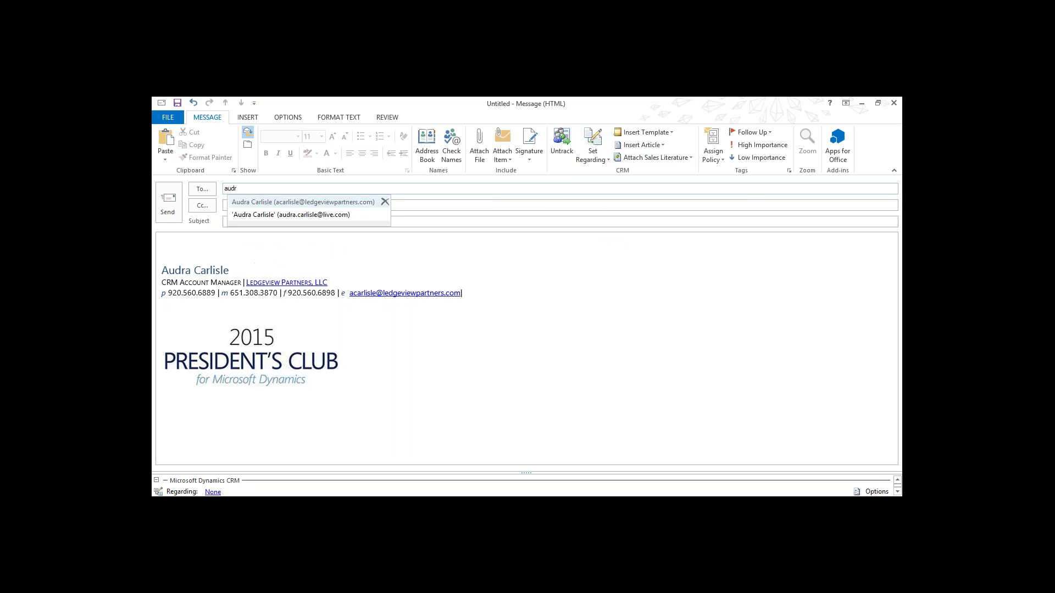
pyautogui.press('Down')
pyautogui.press('Return')
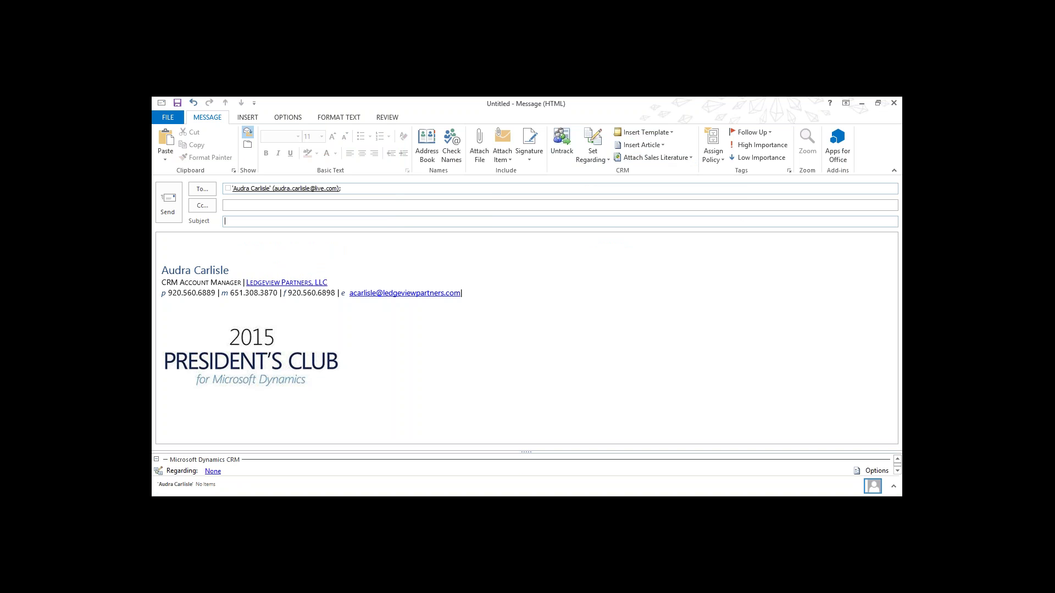
pyautogui.write('CRM Information')
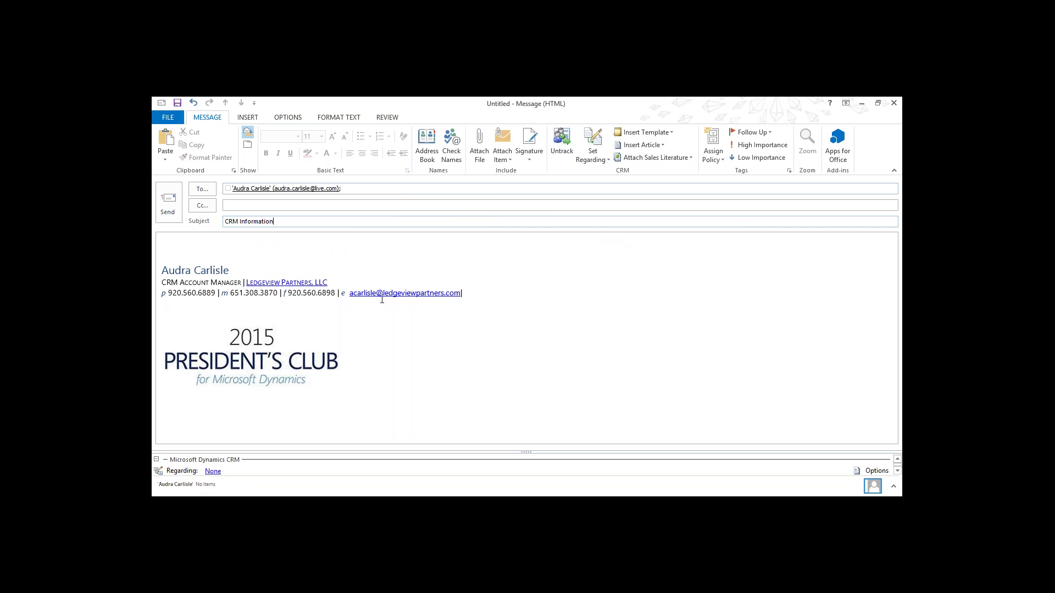
pyautogui.click(166, 195)
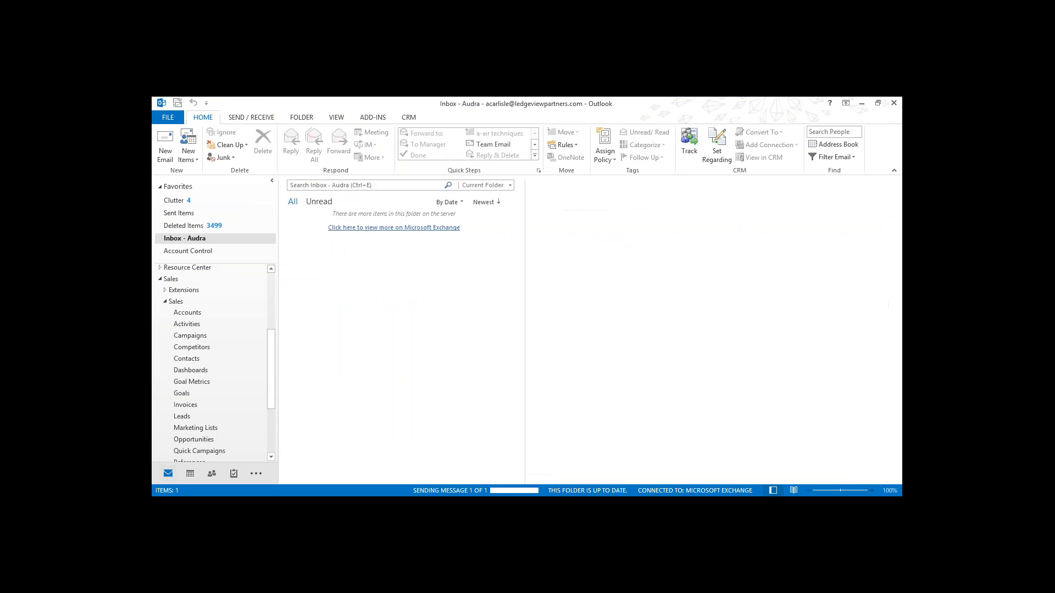